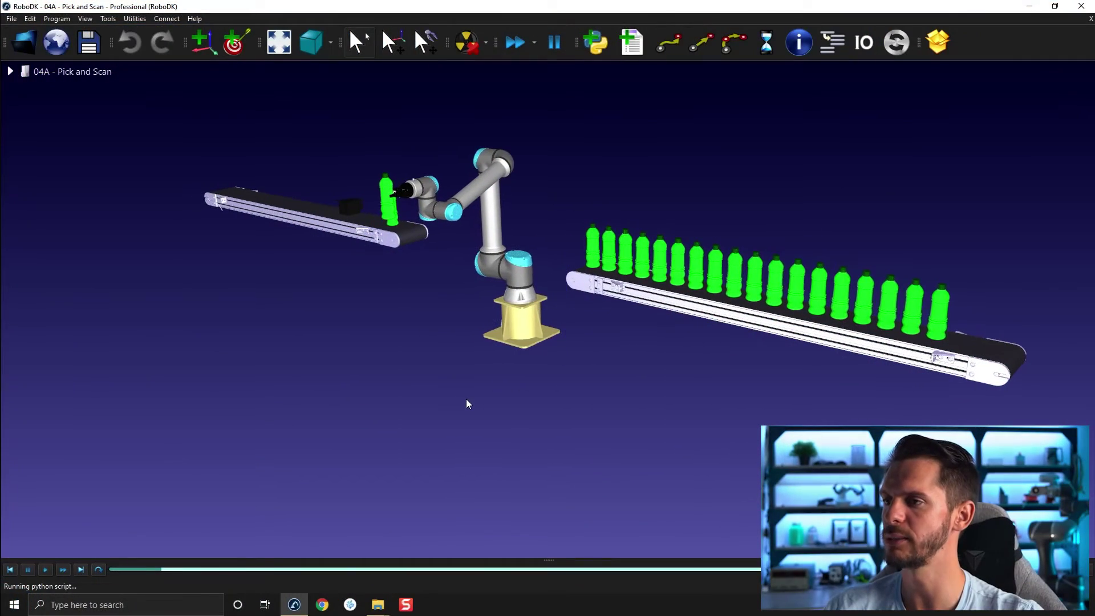
# Create a new empty station and open the online robot library.
pyautogui.click(466, 399)
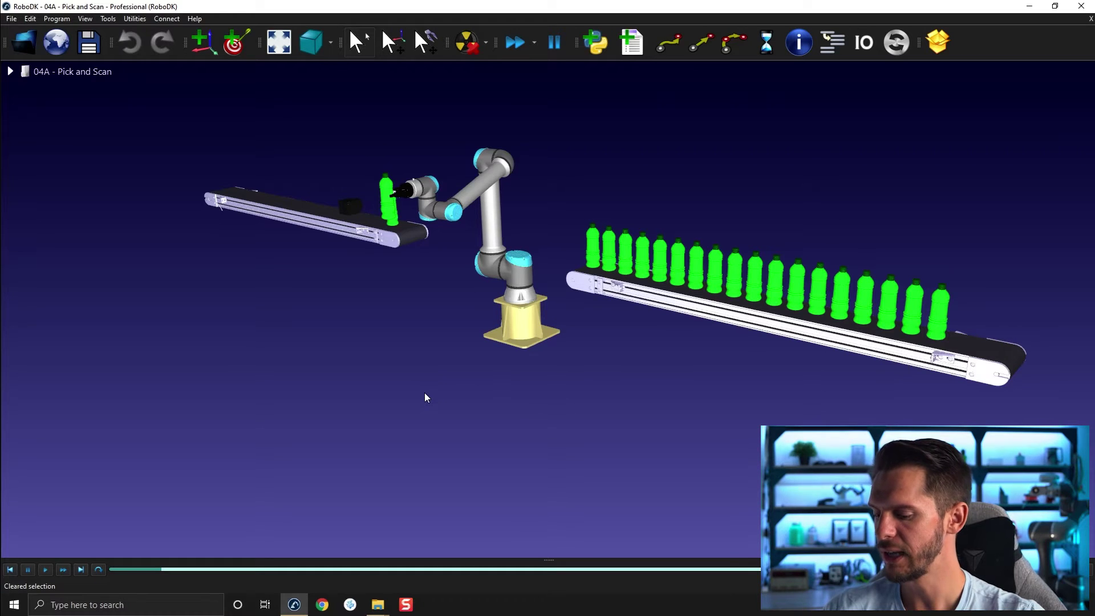
pyautogui.hotkey('ctrl', 'n')
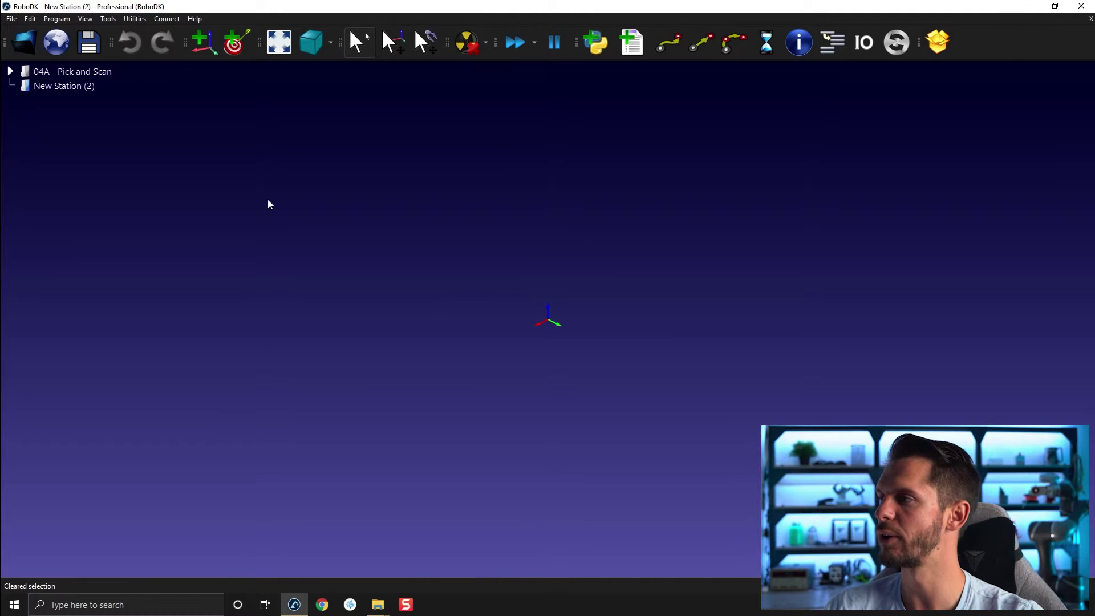
pyautogui.click(59, 43)
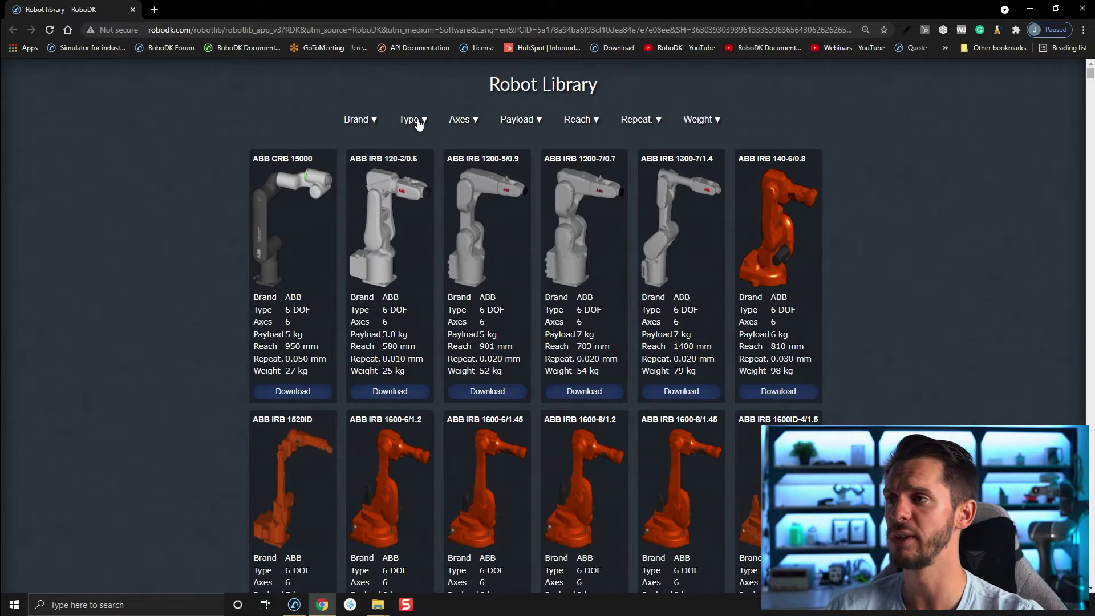
# Filter the robot library by the Object type.
pyautogui.click(412, 120)
pyautogui.scroll(-3, 436, 217)
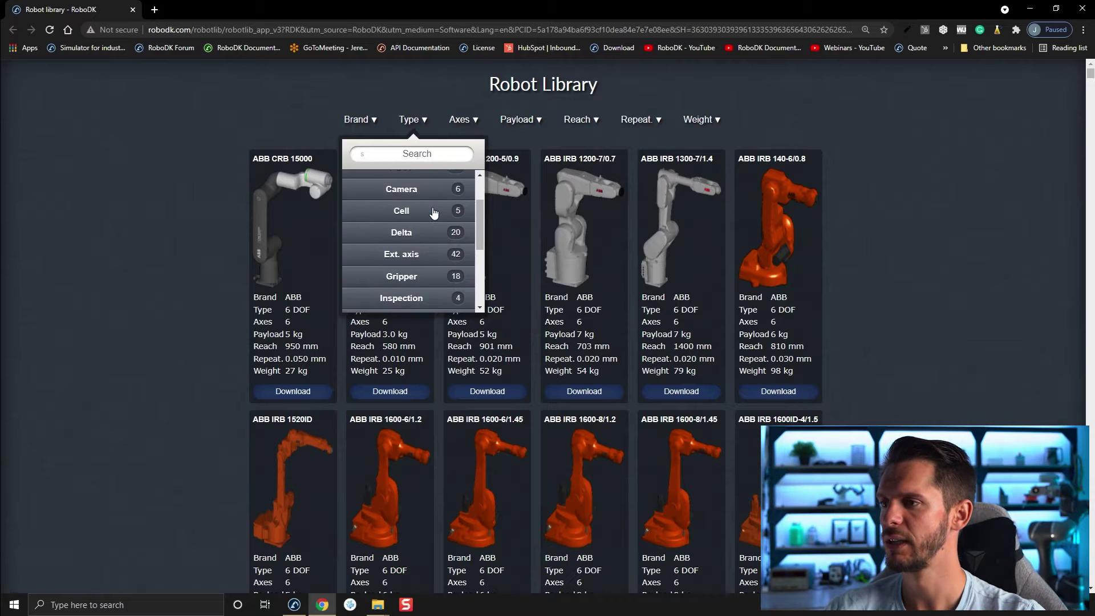
pyautogui.click(425, 206)
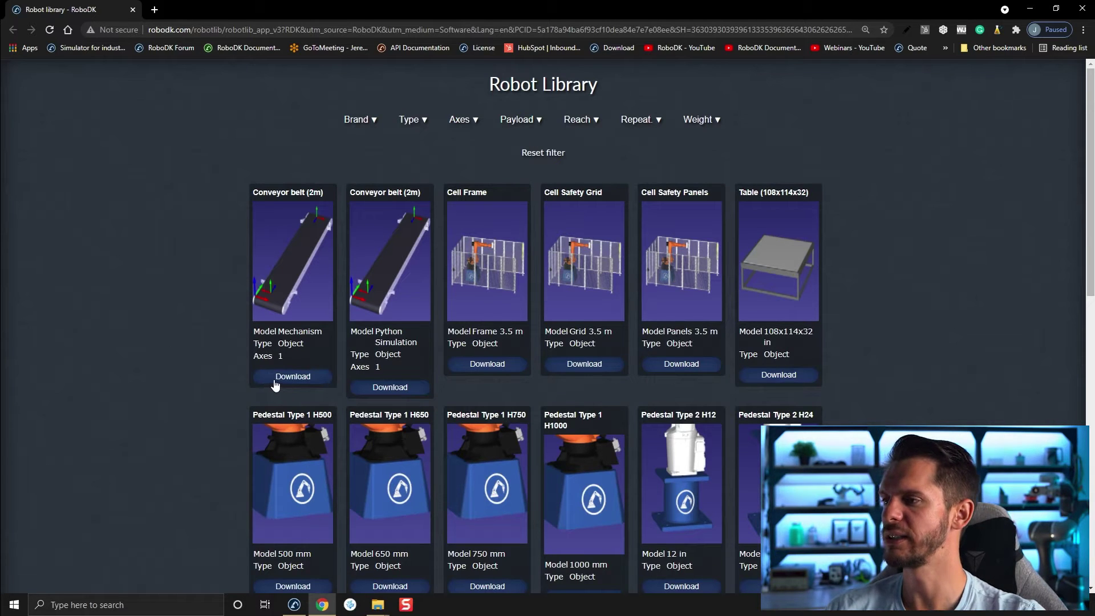
# Download the Mechanism model of the 2 m conveyor belt and load it into the new station.
pyautogui.click(302, 371)
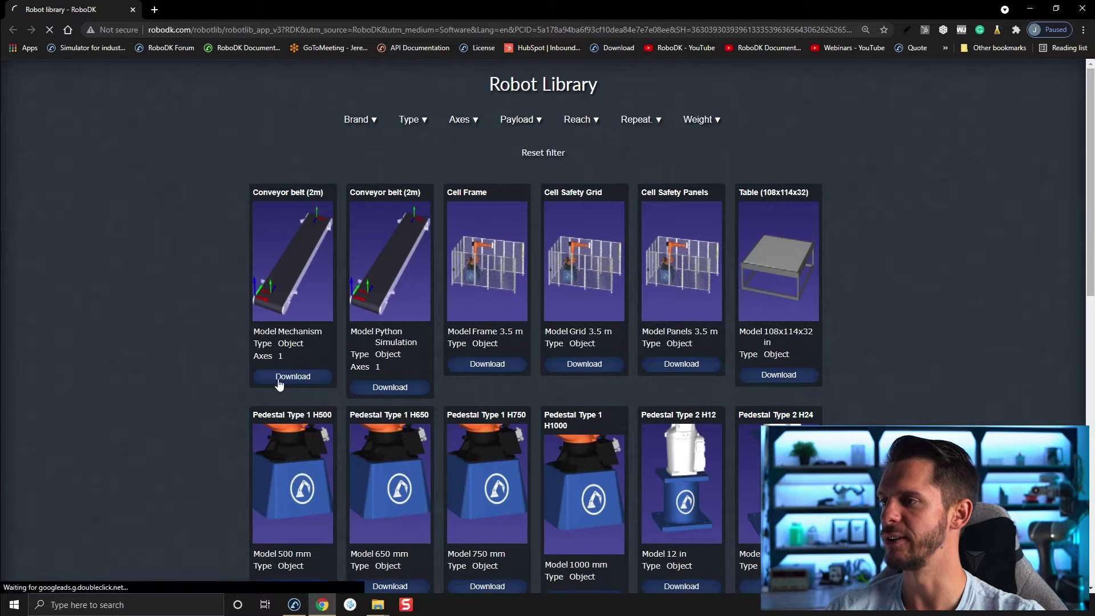
pyautogui.moveTo(67, 577); pyautogui.dragTo(521, 283)
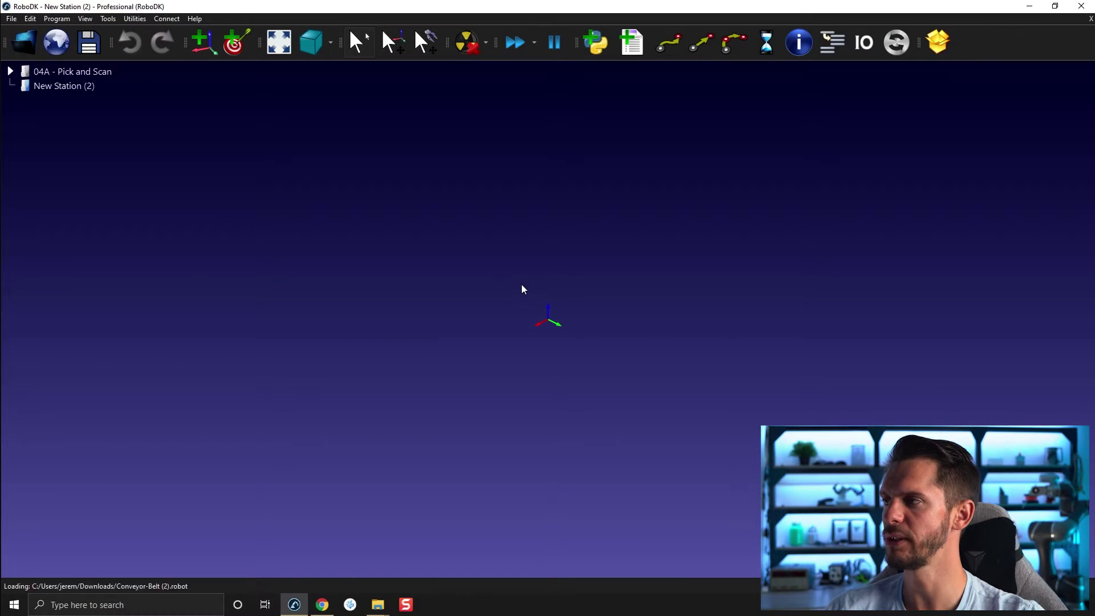
pyautogui.moveTo(275, 393); pyautogui.dragTo(518, 278)
pyautogui.scroll(-2, 518, 278)
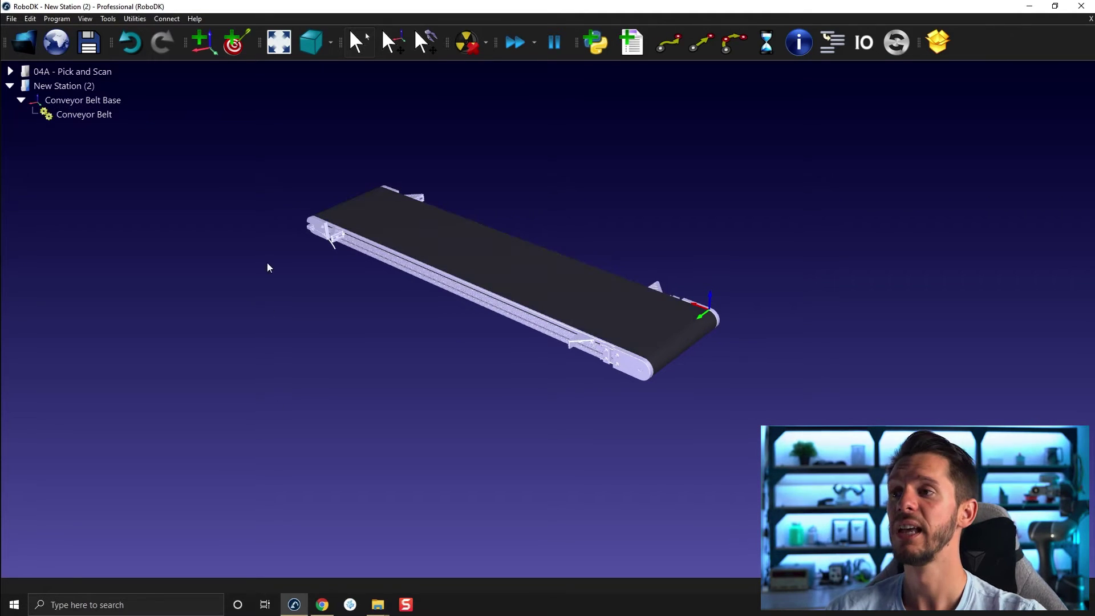
# Open the conveyor belt's settings and jog its joint axis forward to 1080 mm.
pyautogui.click(371, 232)
pyautogui.doubleClick(371, 233)
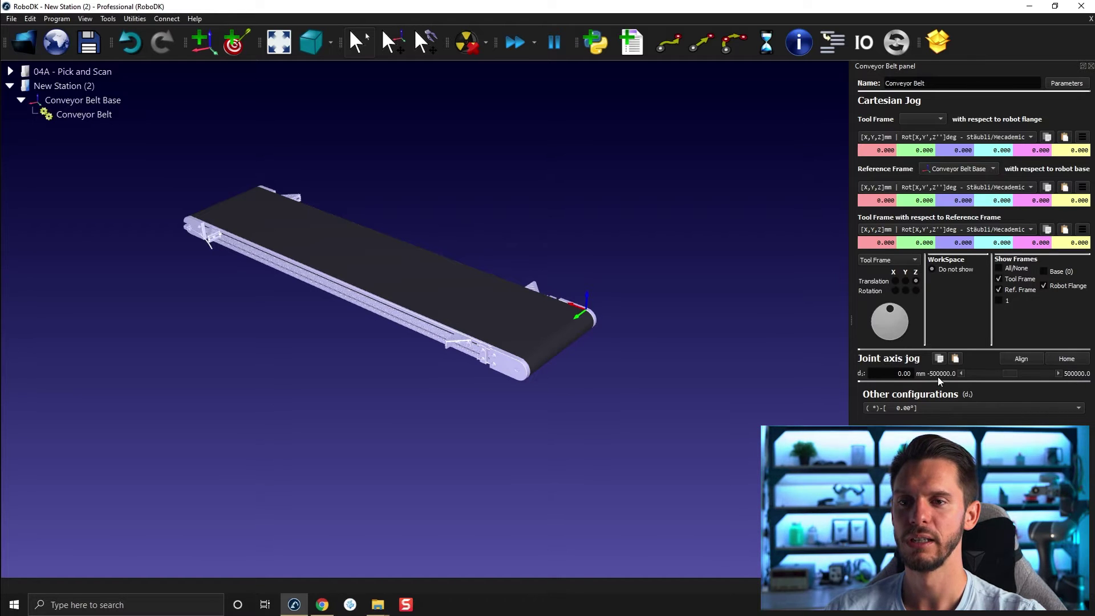
pyautogui.click(1056, 371)
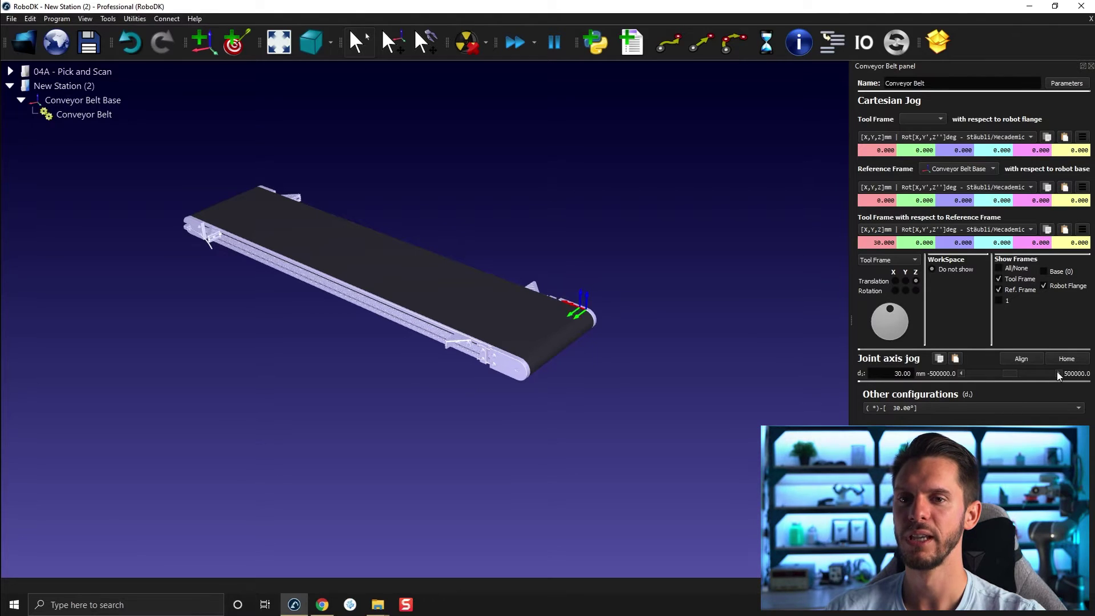
pyautogui.click(1056, 372)
pyautogui.click(1056, 372)
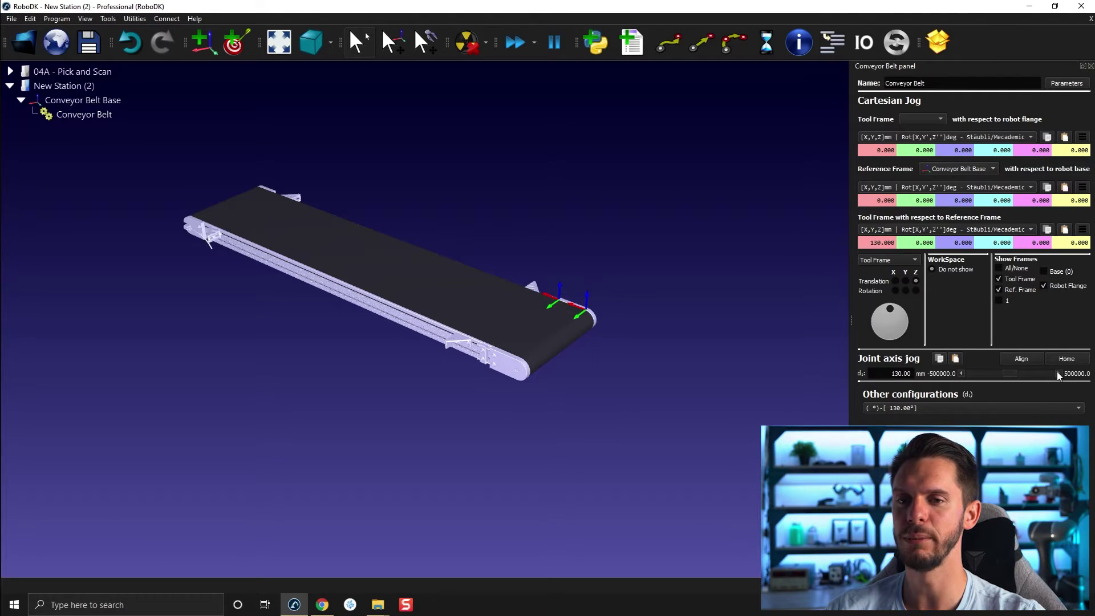
pyautogui.click(1056, 372)
pyautogui.click(1056, 371)
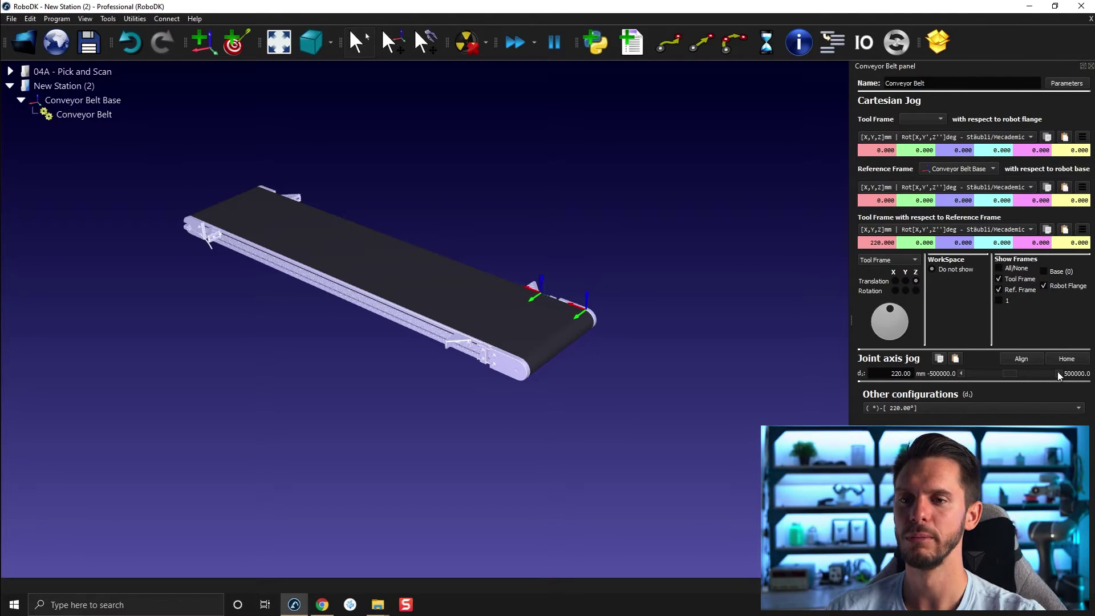
pyautogui.click(1058, 371)
pyautogui.click(1058, 371)
pyautogui.click(1059, 371)
pyautogui.click(1058, 371)
pyautogui.click(1058, 372)
pyautogui.click(1058, 372)
pyautogui.click(1059, 371)
pyautogui.click(1058, 371)
pyautogui.click(1058, 371)
pyautogui.click(1058, 372)
pyautogui.click(1058, 371)
pyautogui.click(1058, 371)
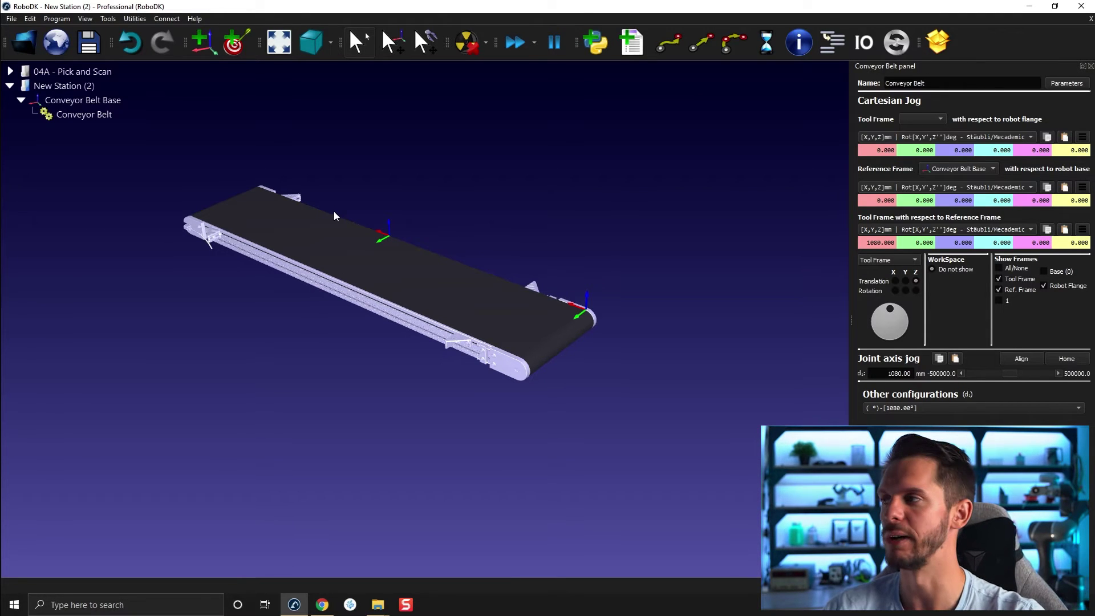
# Copy the Bottle object from the World frame of the 04A - Pick and Scan station.
pyautogui.doubleClick(88, 74)
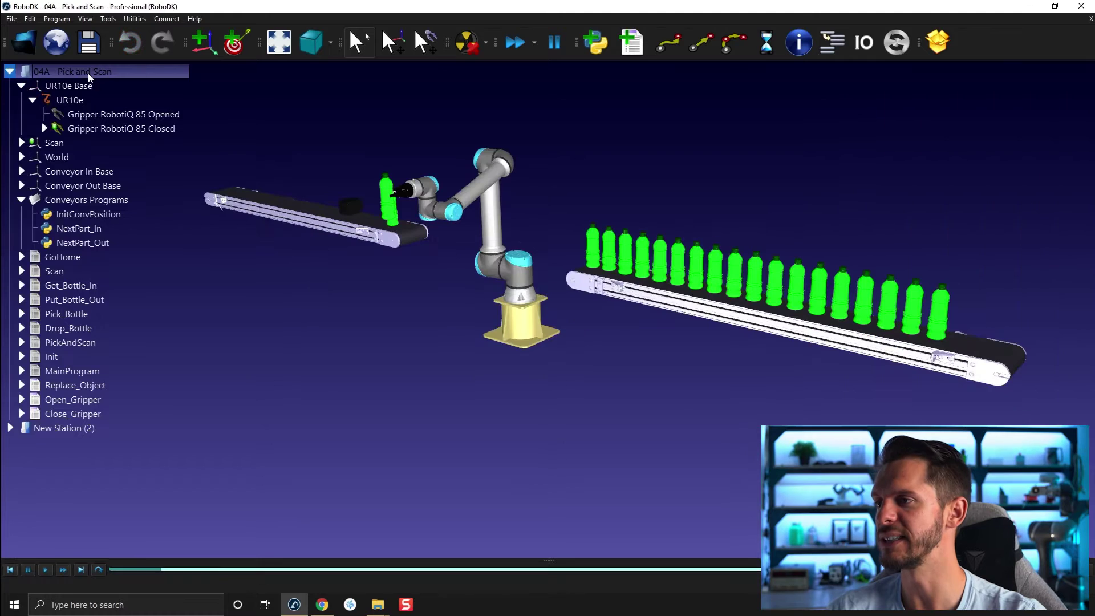
pyautogui.click(21, 199)
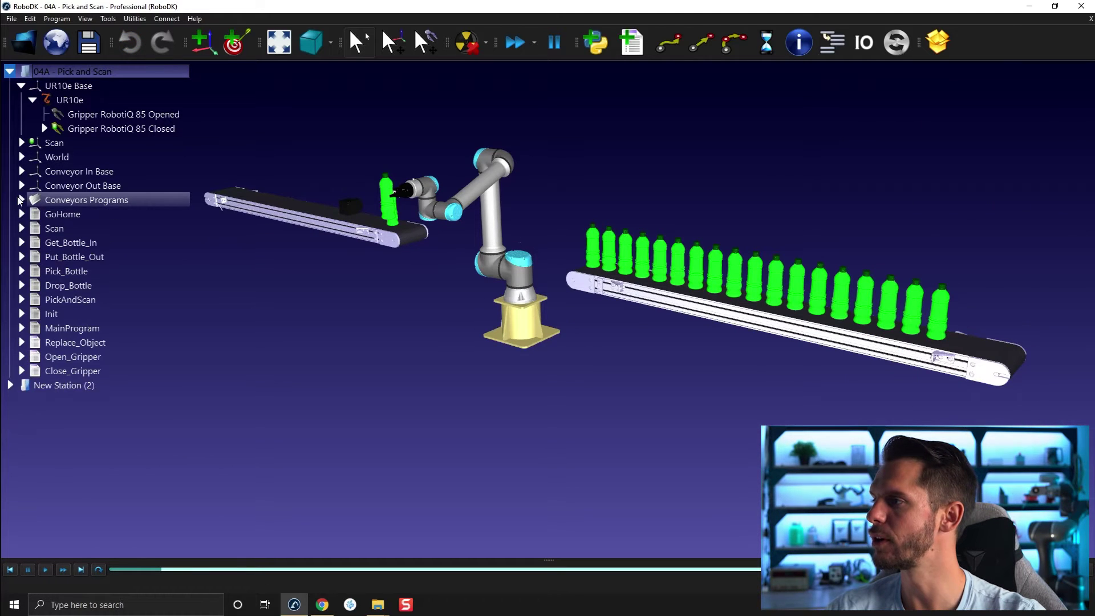
pyautogui.click(21, 157)
pyautogui.click(65, 213)
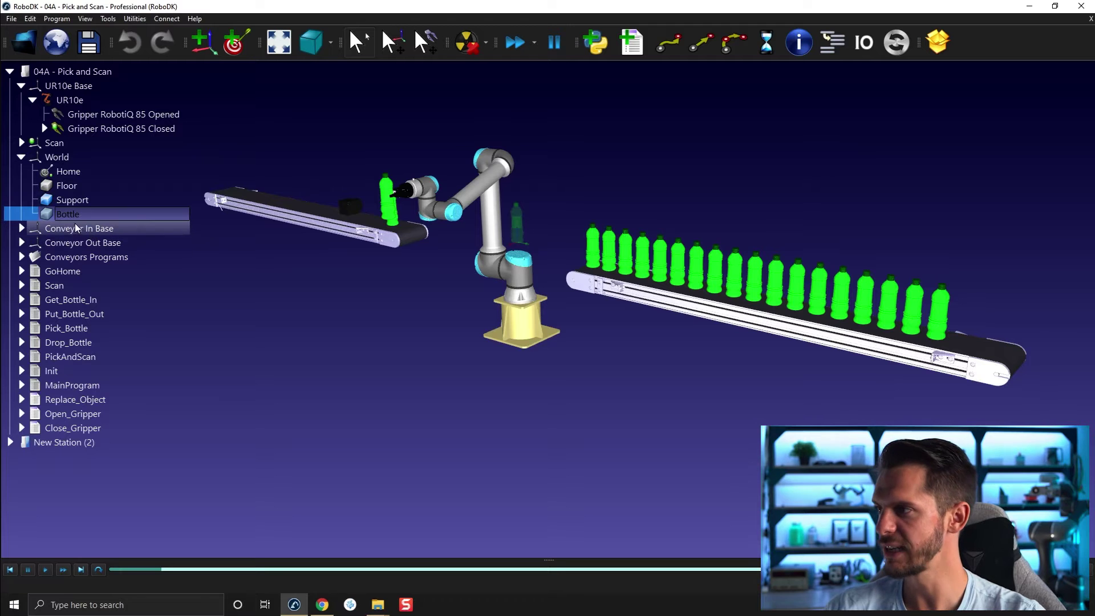
pyautogui.click(10, 71)
# Return to New Station (2), add a reference frame for the conveyor belt and nest it under the Conveyor Belt mechanism.
pyautogui.click(58, 89)
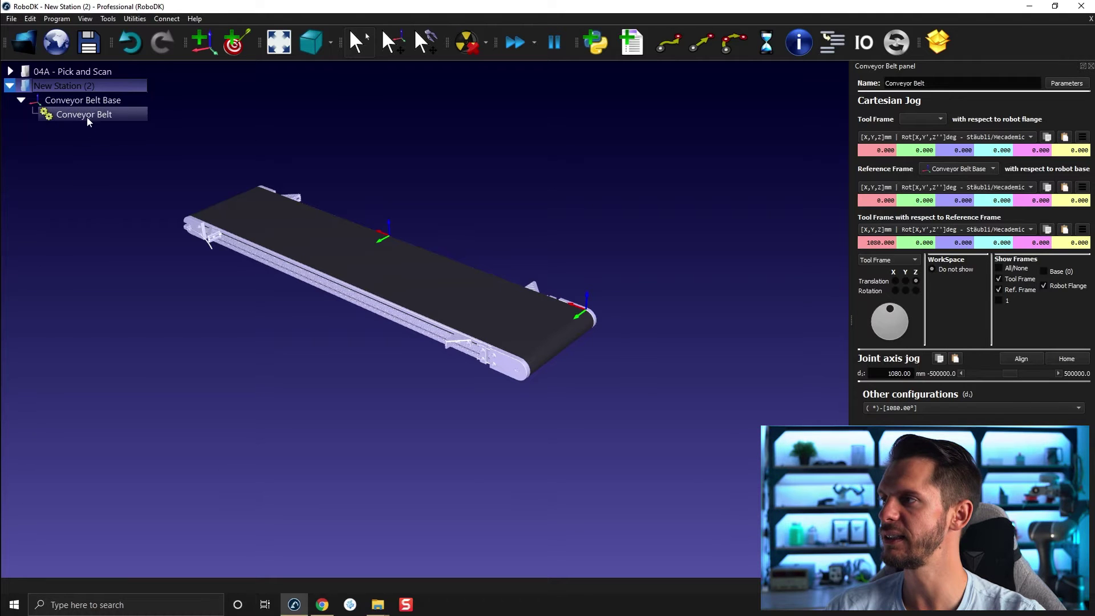
pyautogui.click(104, 115)
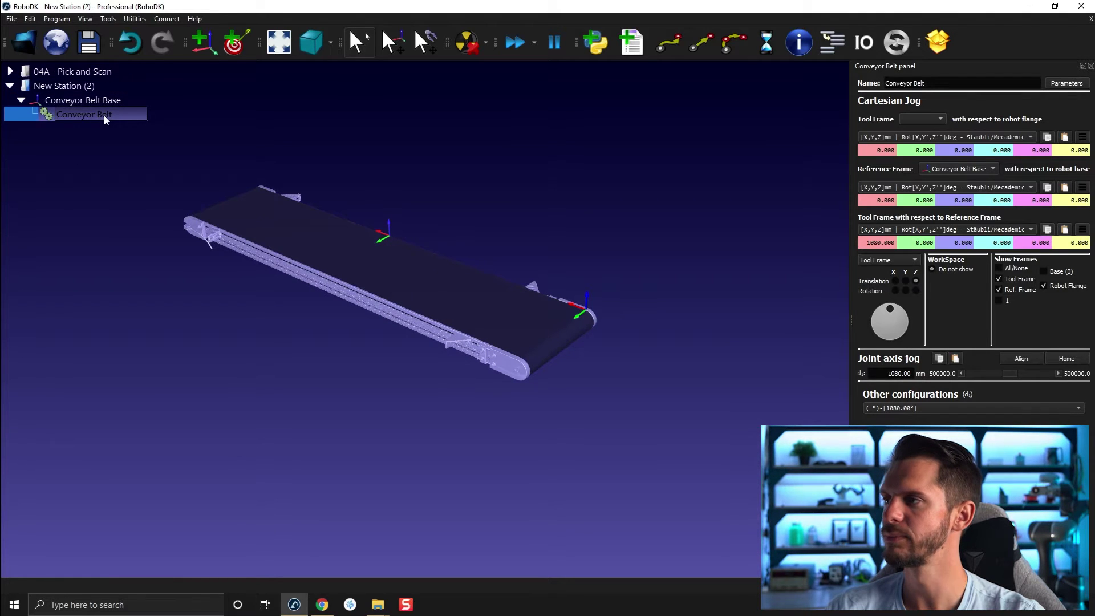
pyautogui.rightClick(104, 115)
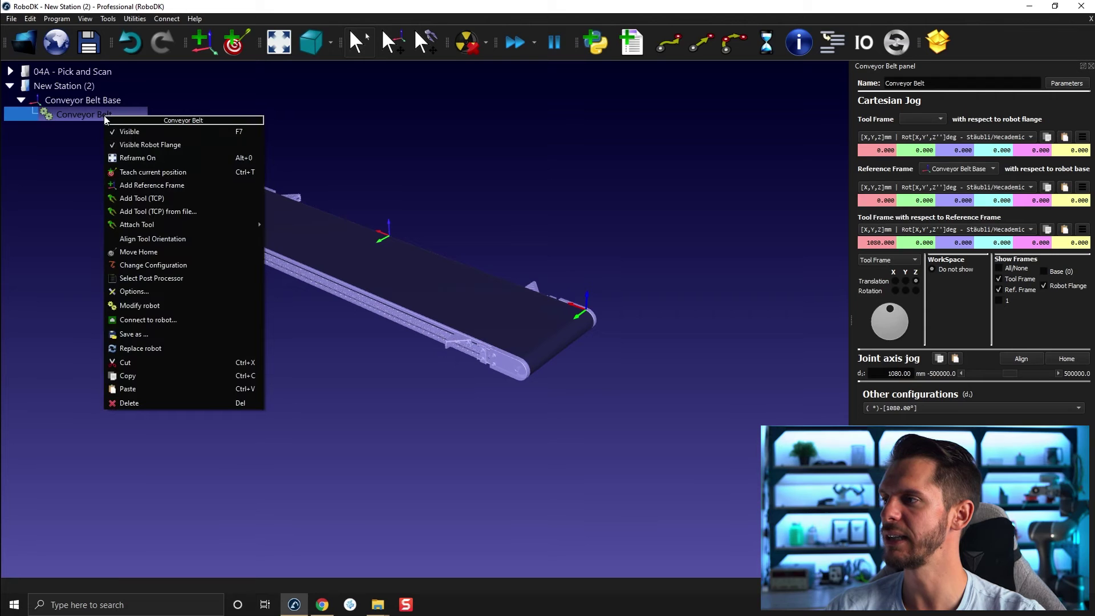
pyautogui.click(137, 186)
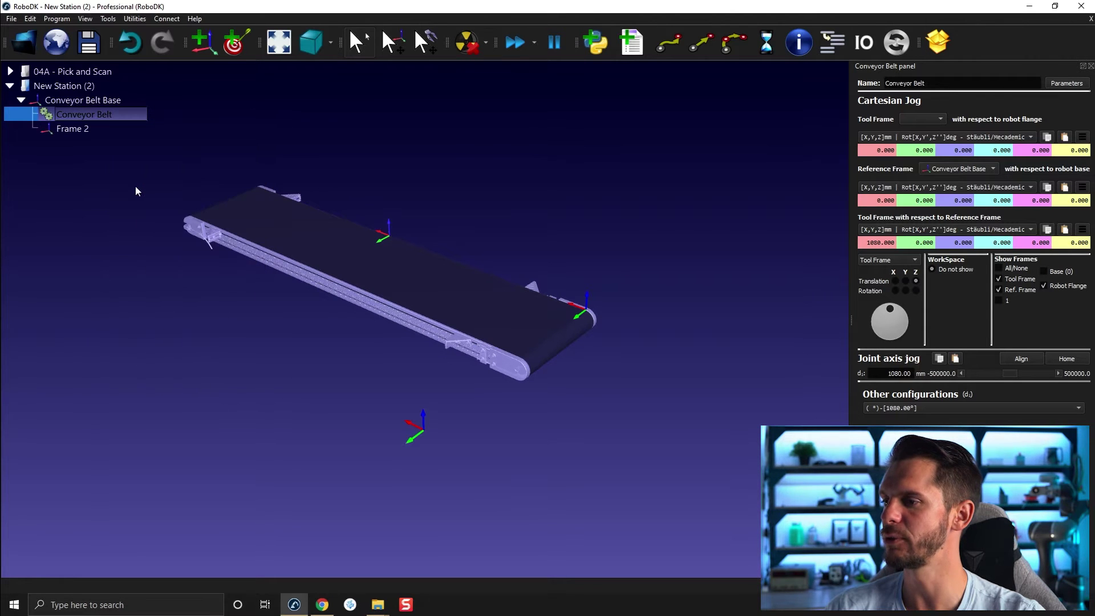
pyautogui.moveTo(39, 130); pyautogui.dragTo(71, 114)
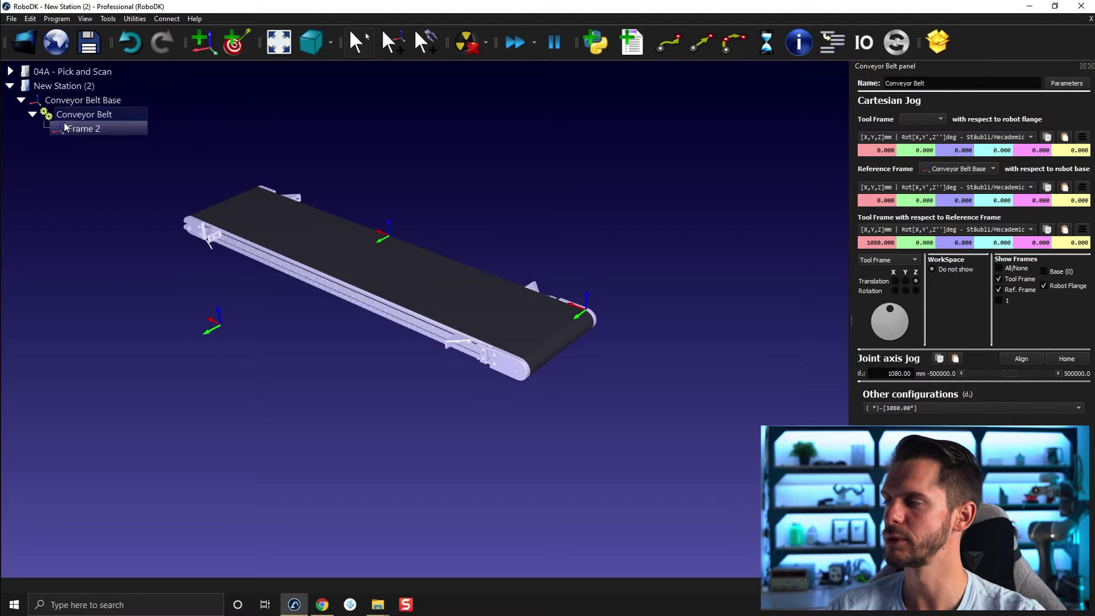
# Set the new frame's Y position relative to the conveyor belt flange to 0 mm.
pyautogui.doubleClick(83, 129)
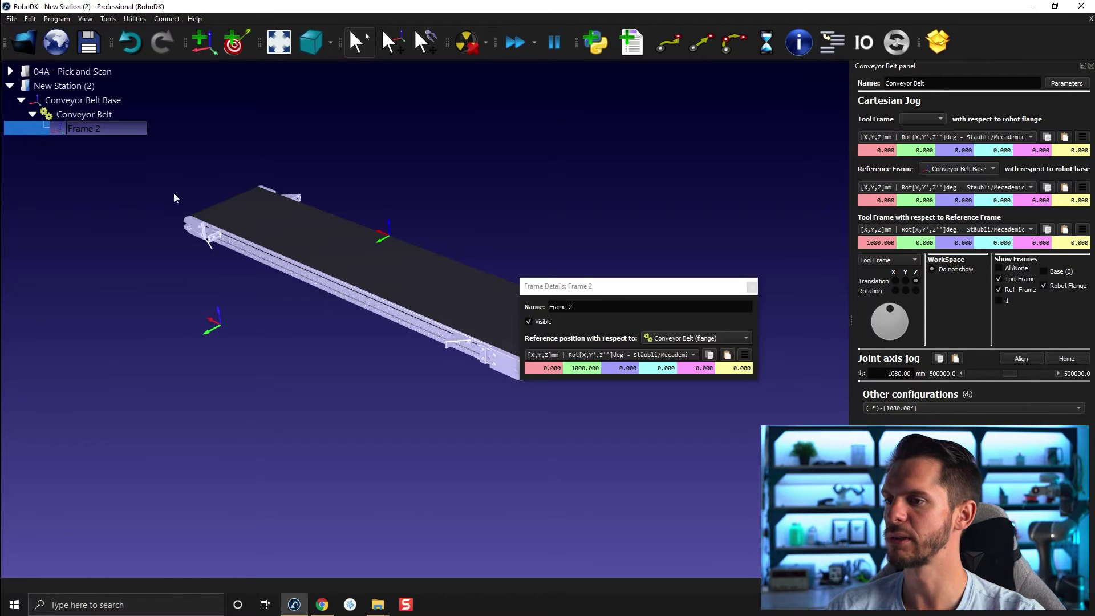
pyautogui.moveTo(611, 285); pyautogui.dragTo(547, 95)
pyautogui.doubleClick(525, 178)
pyautogui.write('0')
pyautogui.press('Return')
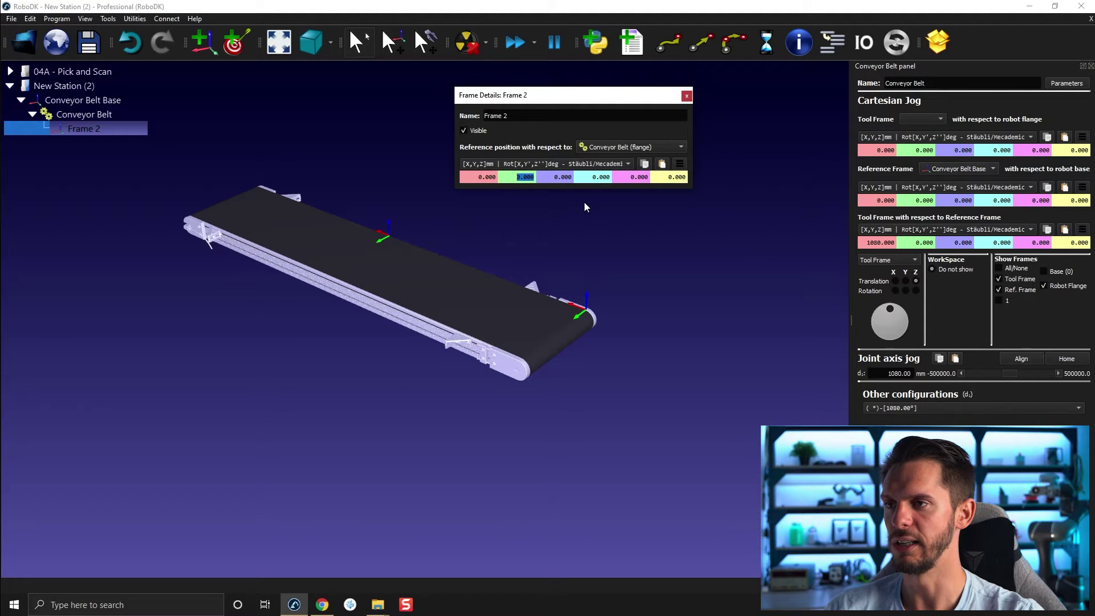
pyautogui.click(687, 96)
# Rename the frame attached to the conveyor belt as Conveyor Object.
pyautogui.click(107, 131)
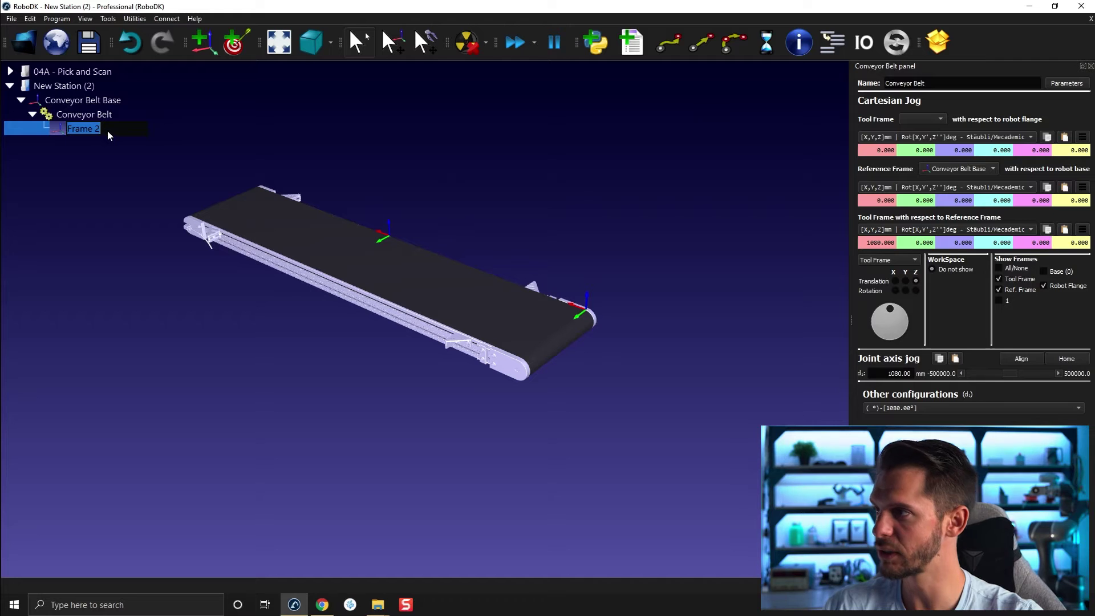
pyautogui.write('Conveyor Obje')
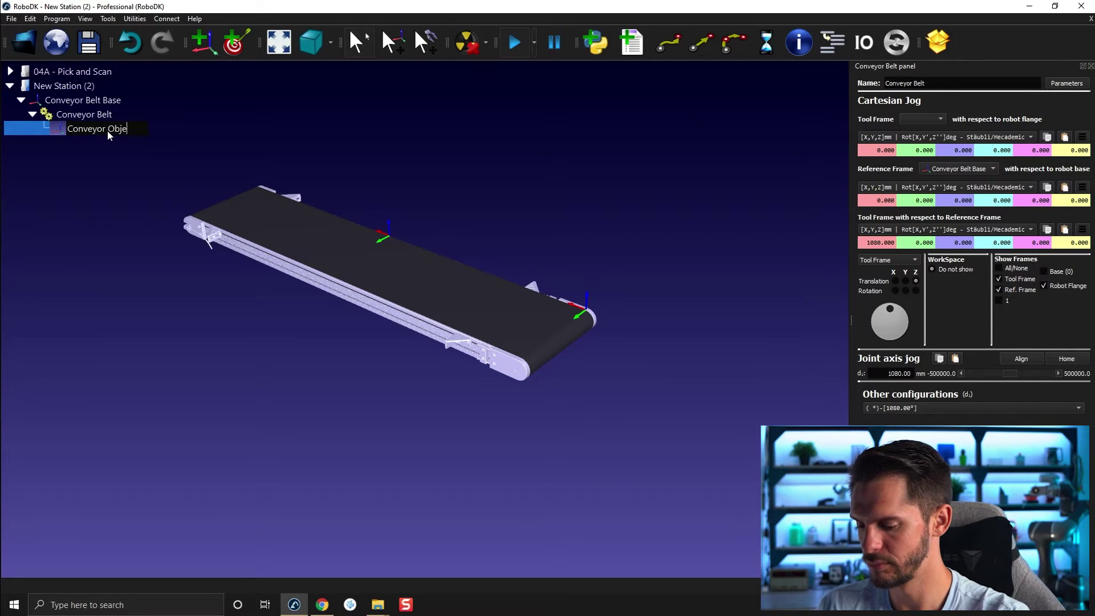
pyautogui.write('ct')
pyautogui.click(123, 138)
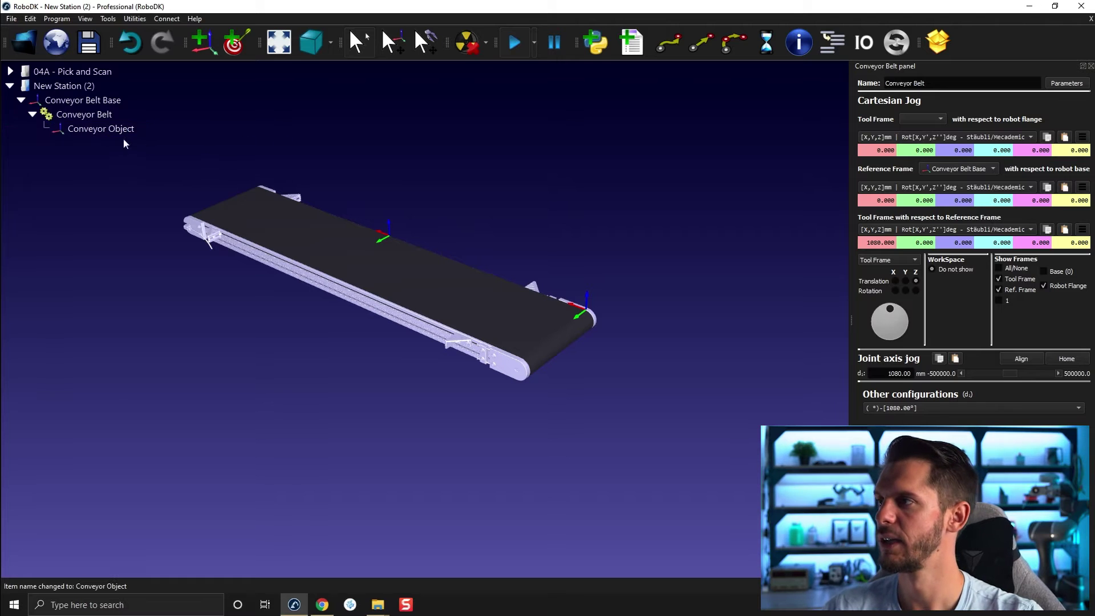
# Paste the copied bottle under the Conveyor Object frame and make it visible.
pyautogui.click(114, 127)
pyautogui.hotkey('ctrl', 'v')
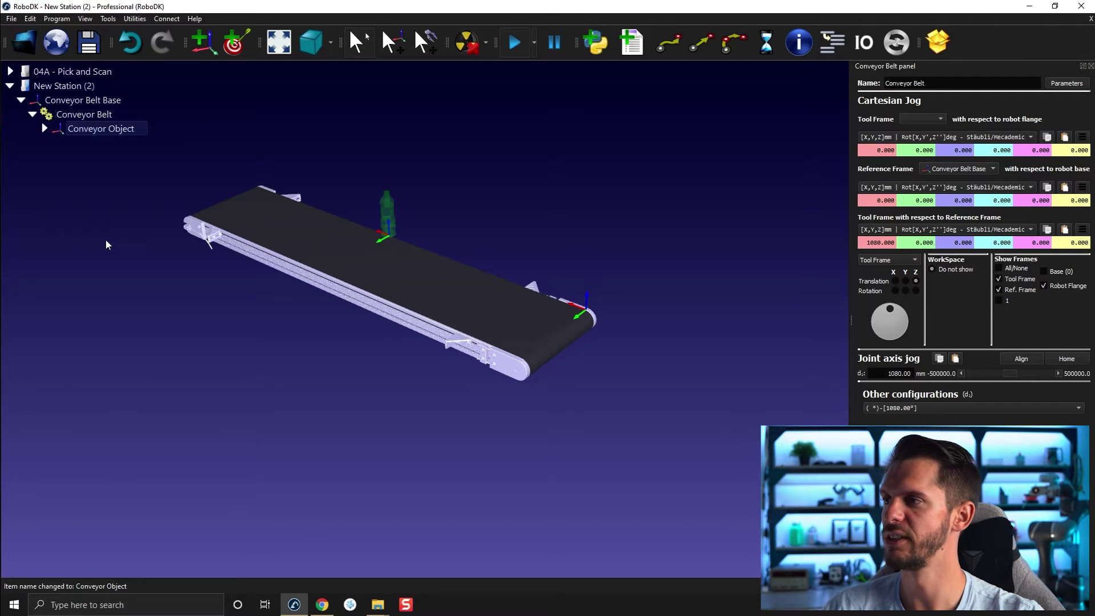
pyautogui.click(44, 129)
pyautogui.rightClick(83, 145)
pyautogui.press('Escape')
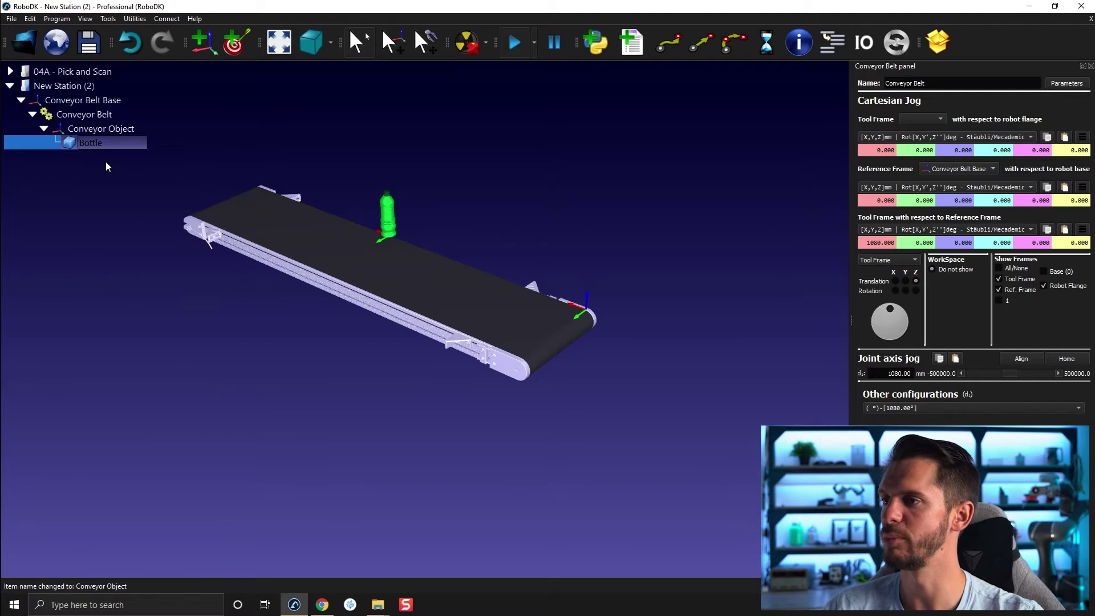
pyautogui.click(355, 168)
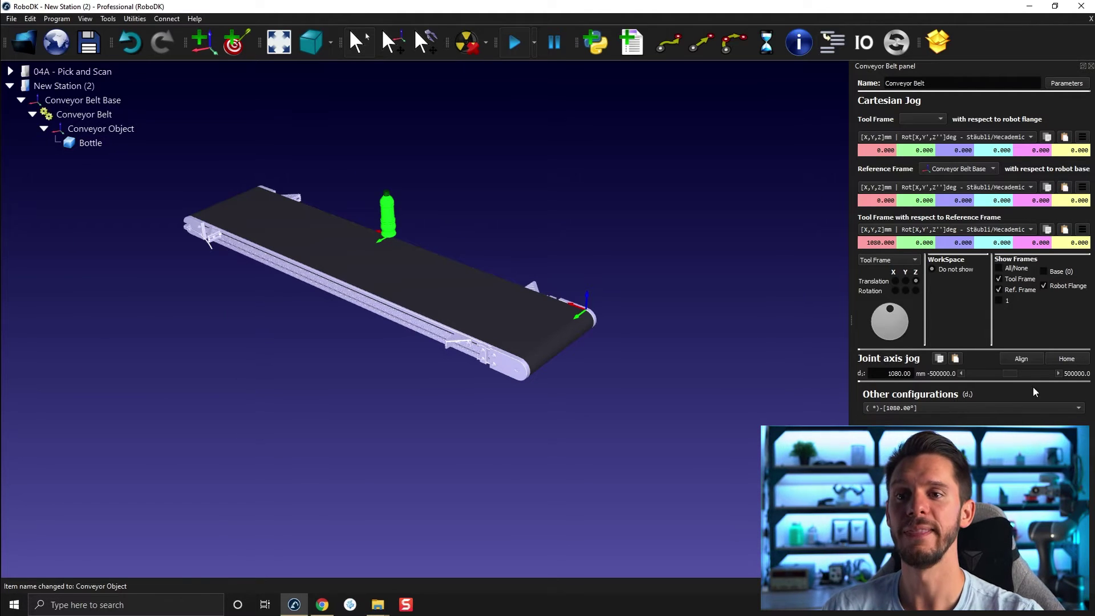
# Jog the conveyor belt backward and forward with the attached bottle, ending at 870 mm.
pyautogui.click(961, 374)
pyautogui.click(961, 374)
pyautogui.click(961, 374)
pyautogui.click(961, 374)
pyautogui.click(962, 374)
pyautogui.click(961, 374)
pyautogui.click(961, 374)
pyautogui.click(961, 374)
pyautogui.click(961, 374)
pyautogui.click(960, 374)
pyautogui.click(1058, 374)
pyautogui.click(1058, 374)
pyautogui.click(1058, 374)
pyautogui.click(1058, 374)
pyautogui.click(1058, 374)
pyautogui.click(1058, 374)
pyautogui.click(1058, 374)
pyautogui.click(1058, 374)
pyautogui.click(1058, 374)
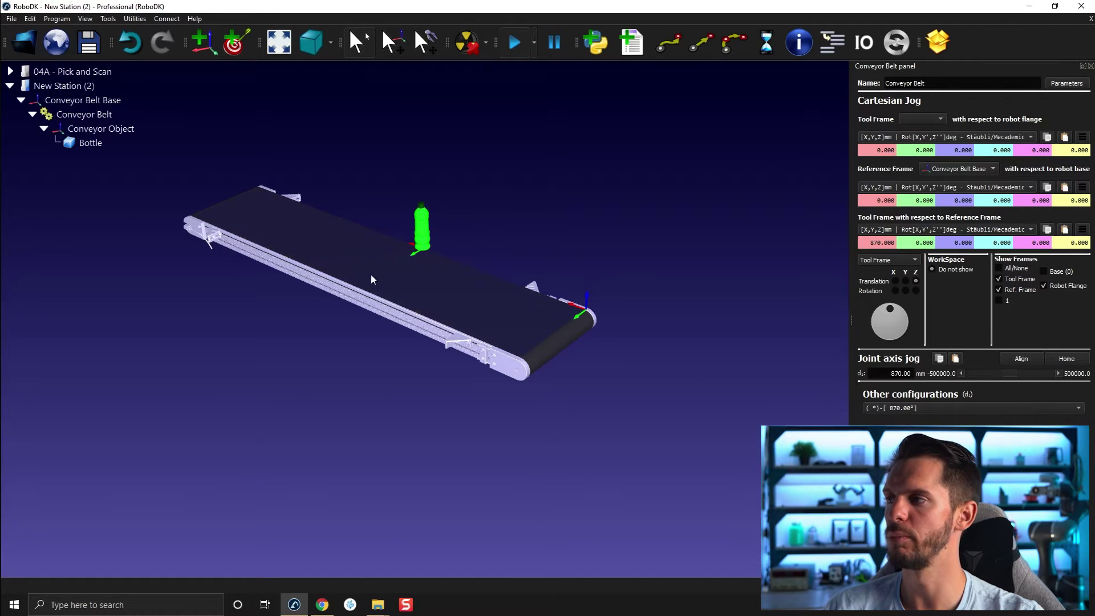
pyautogui.click(123, 128)
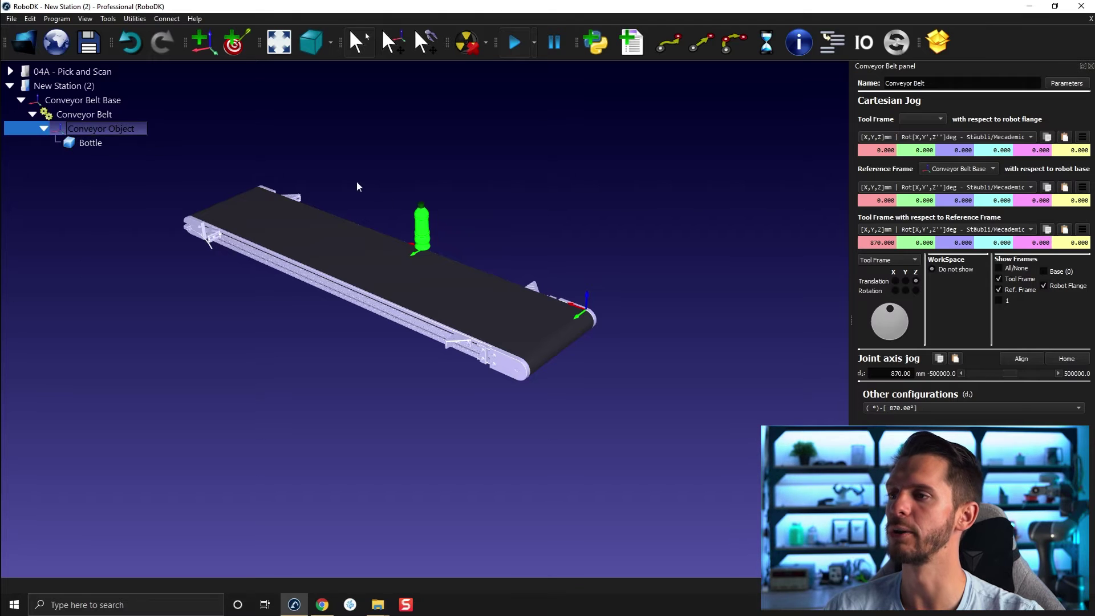
pyautogui.doubleClick(93, 142)
pyautogui.moveTo(557, 289); pyautogui.dragTo(515, 166)
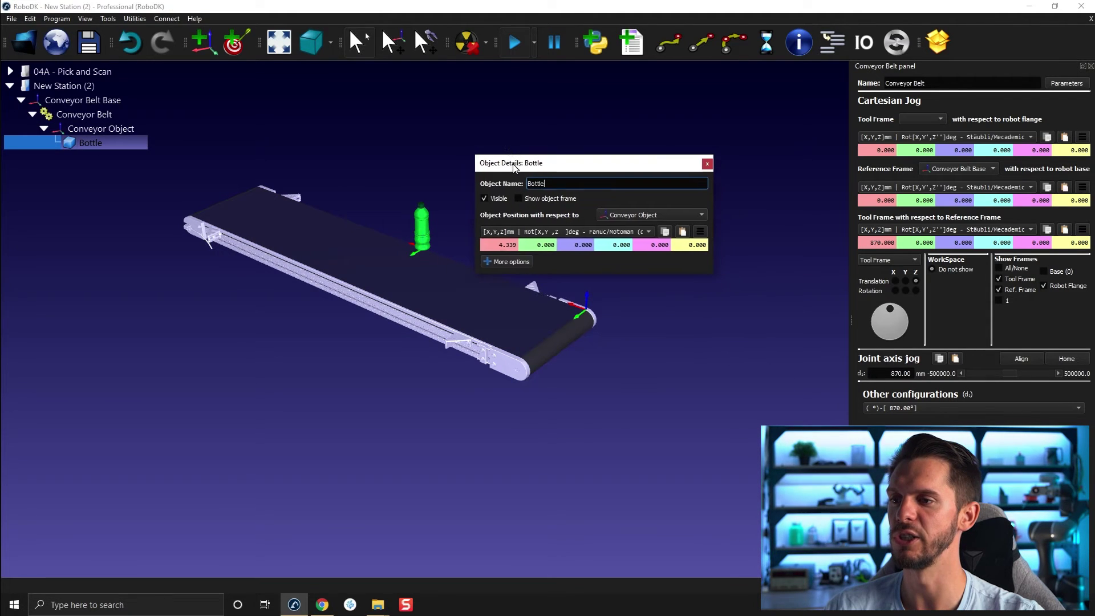
pyautogui.click(707, 163)
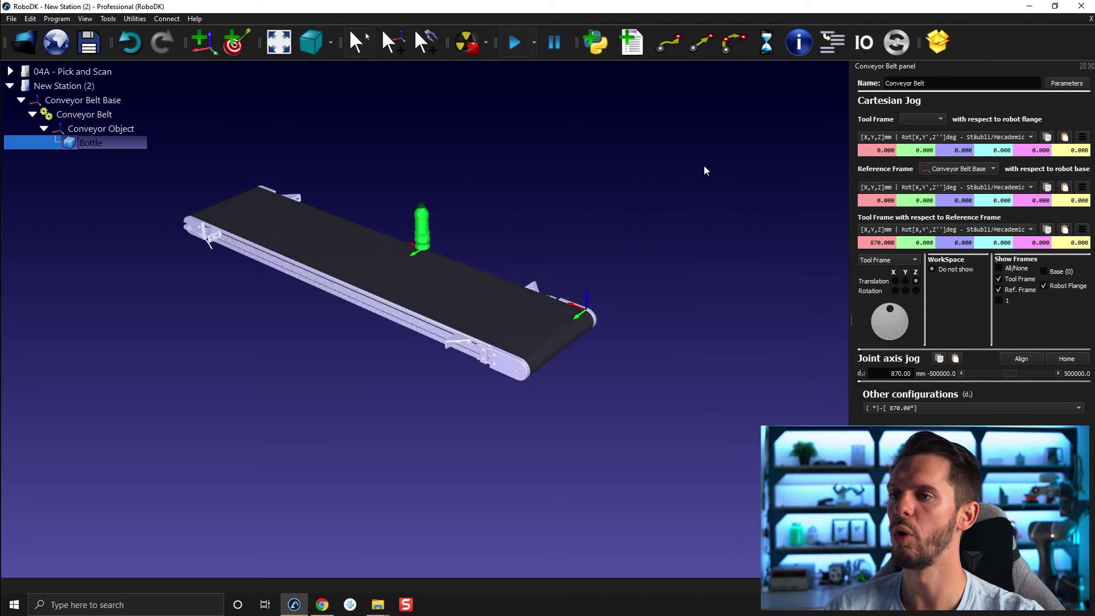
# Set the Conveyor Object frame's Y position to 210 mm relative to the conveyor belt flange.
pyautogui.doubleClick(134, 128)
pyautogui.moveTo(603, 369); pyautogui.dragTo(576, 368)
pyautogui.write('200')
pyautogui.press('Return')
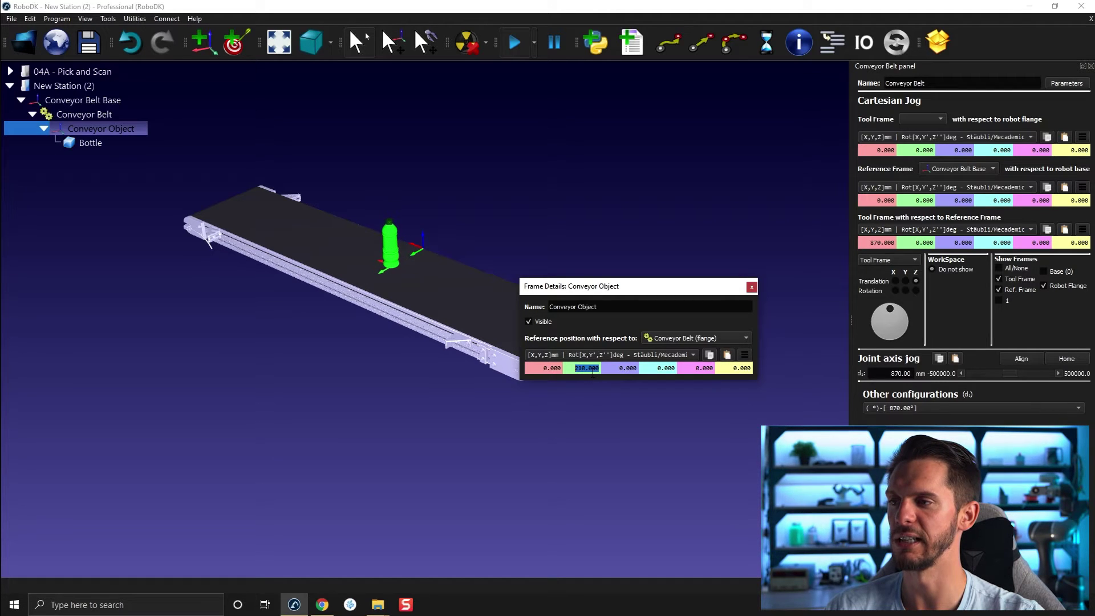
pyautogui.click(751, 286)
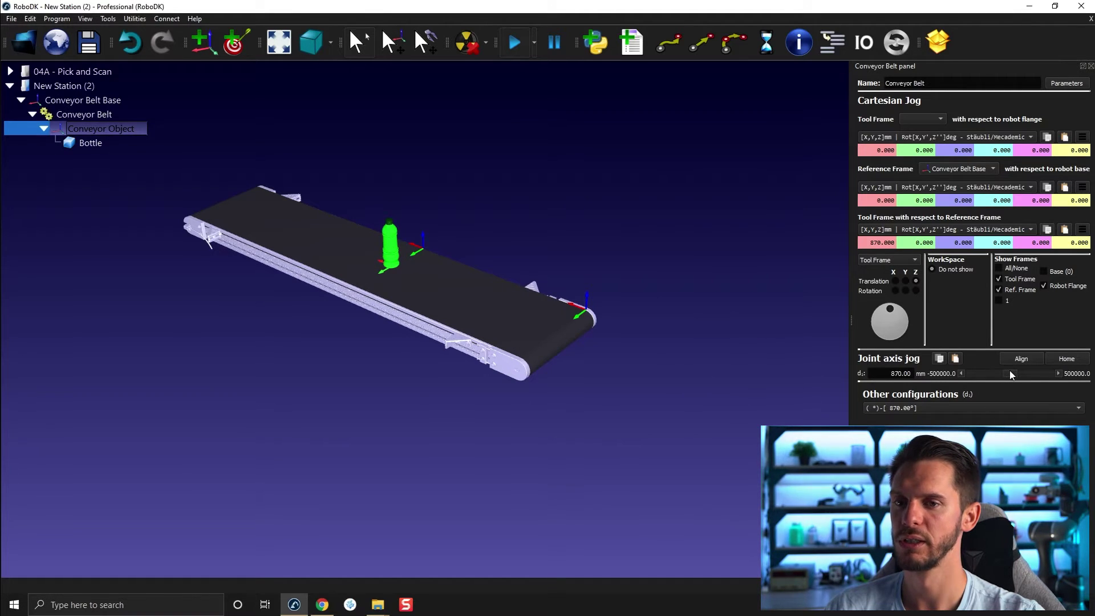
# Send the conveyor belt to its home position and jog it backward and forward with the bottle, ending at 610 mm.
pyautogui.moveTo(1009, 370); pyautogui.dragTo(1007, 371)
pyautogui.click(1066, 358)
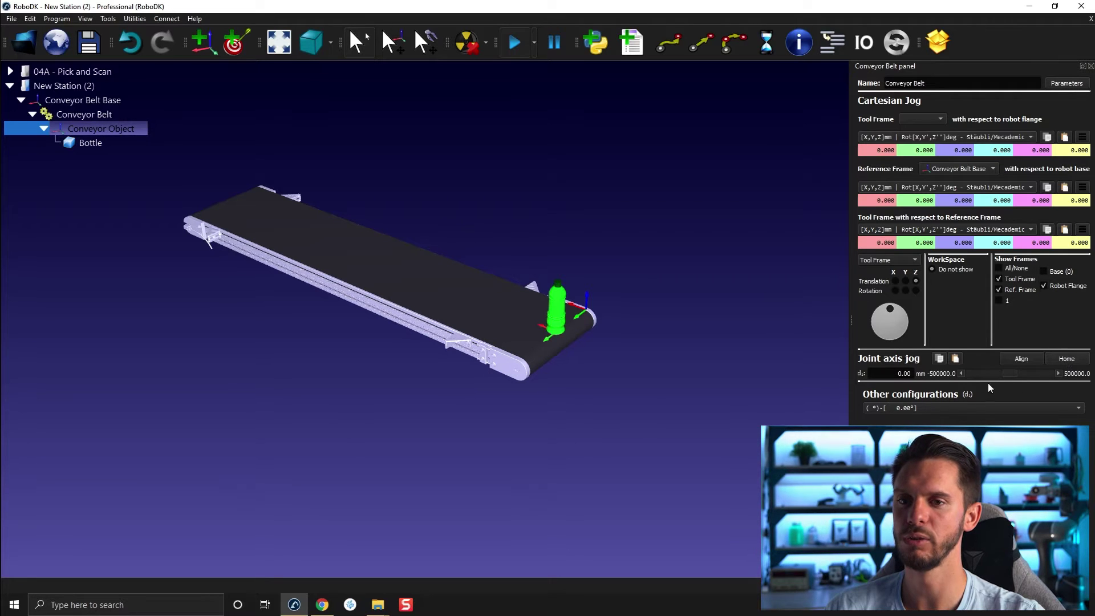
pyautogui.click(960, 374)
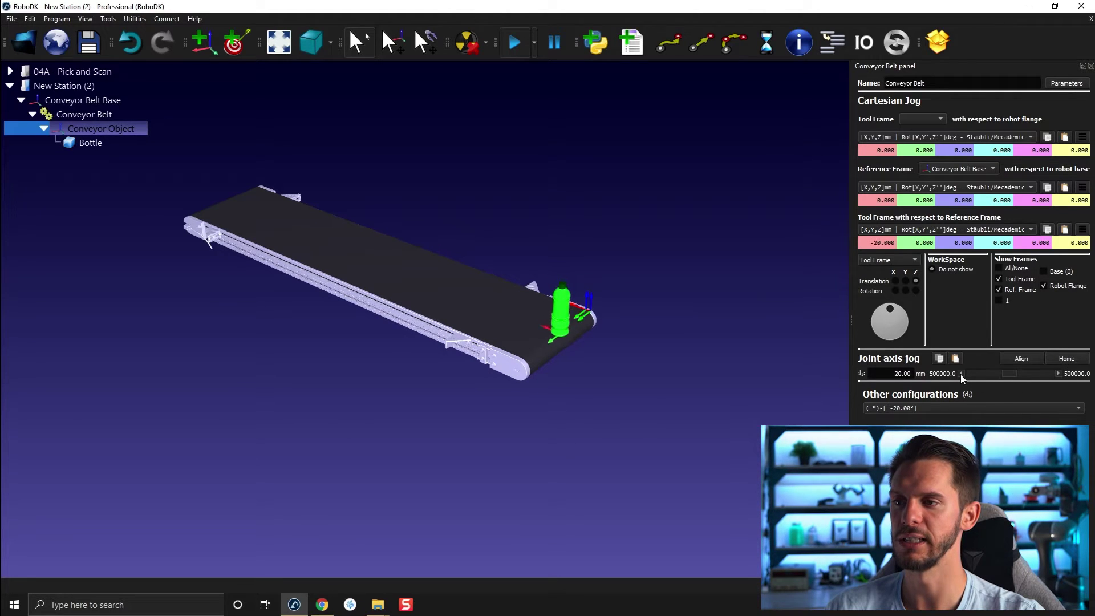
pyautogui.click(1058, 373)
pyautogui.click(1057, 372)
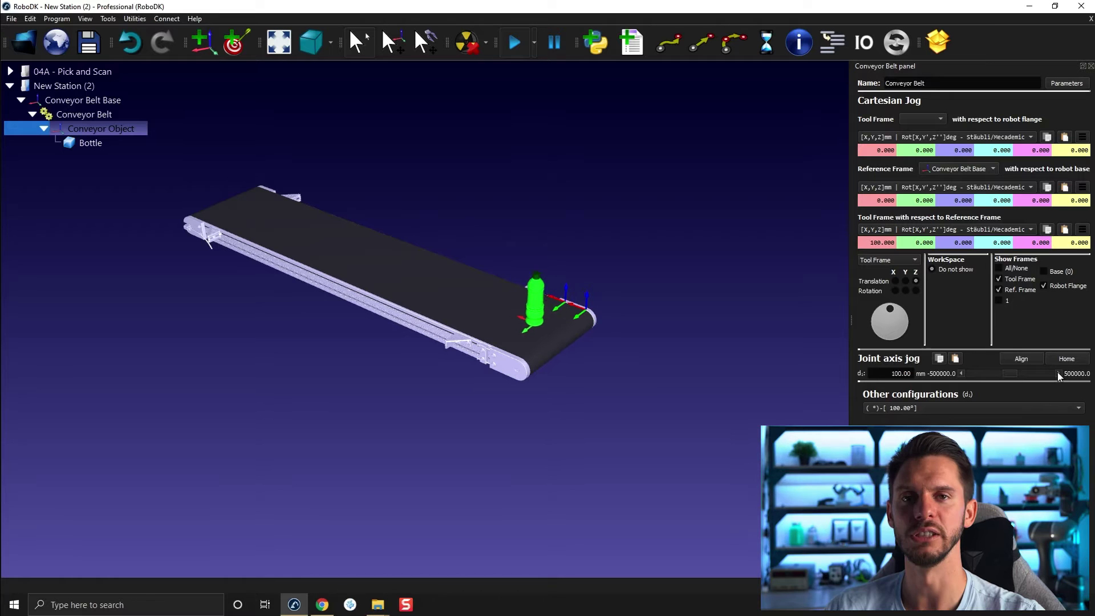
pyautogui.click(1057, 371)
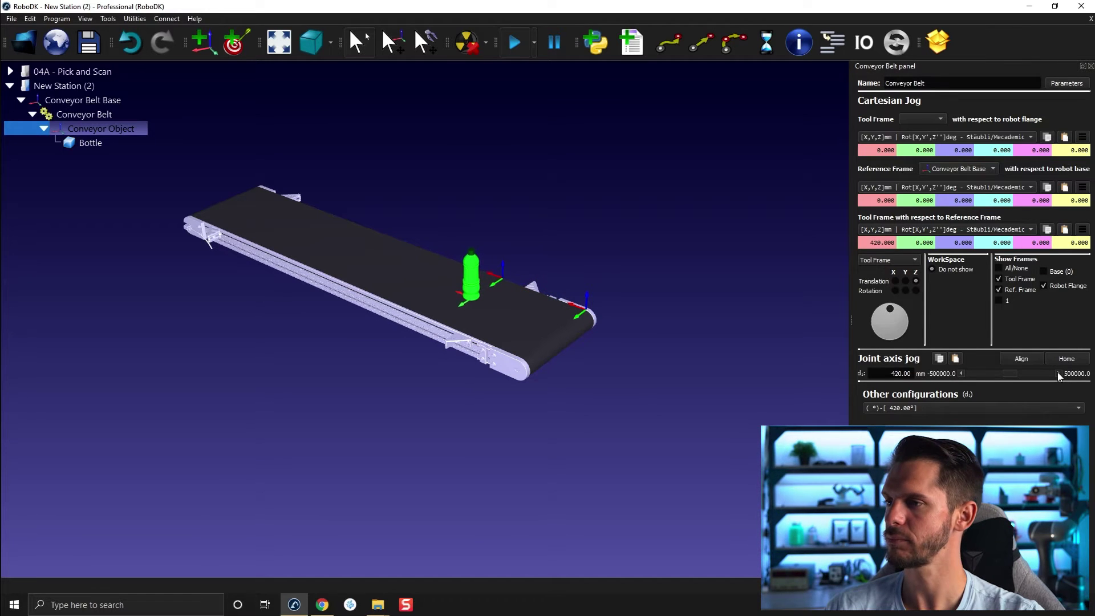
# Look at the 1 linear axis setup in the Model Mechanism or Robot tool and close it without building a mechanism.
pyautogui.moveTo(489, 363); pyautogui.dragTo(554, 376)
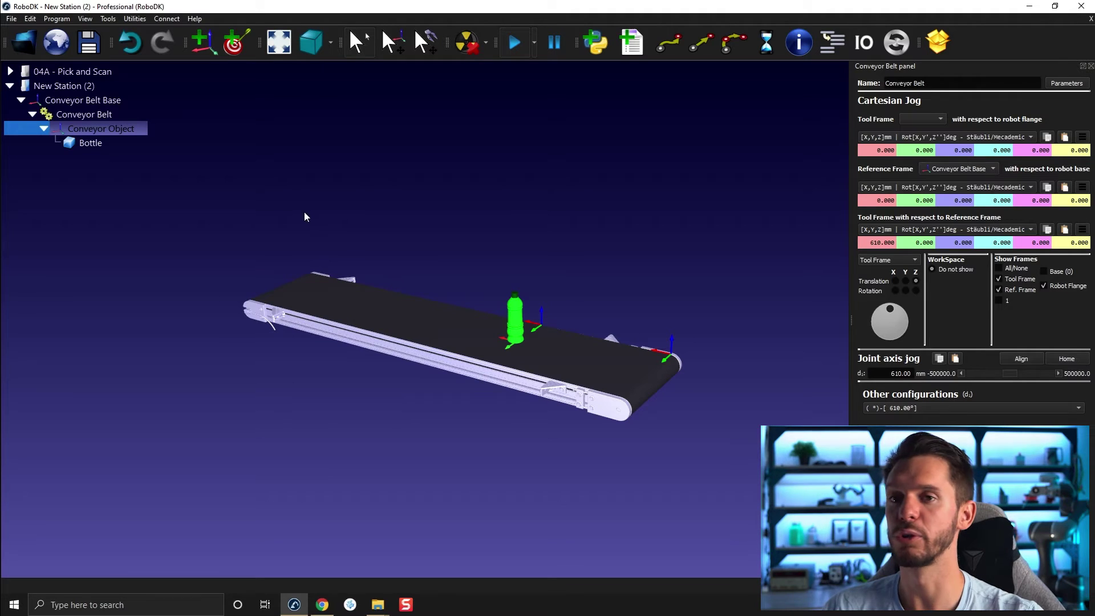
pyautogui.click(138, 20)
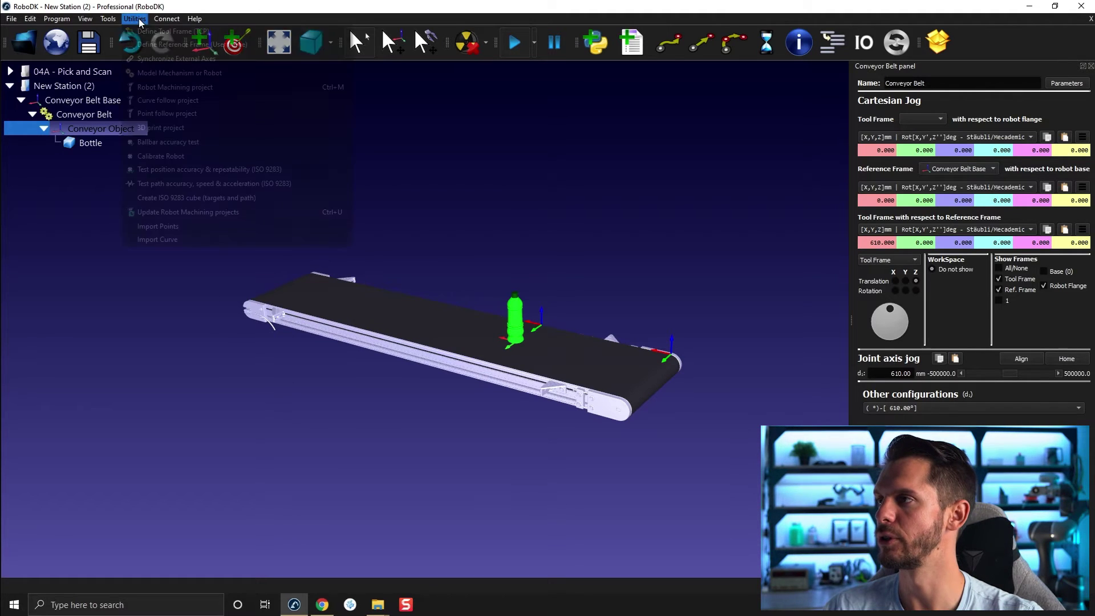
pyautogui.click(171, 72)
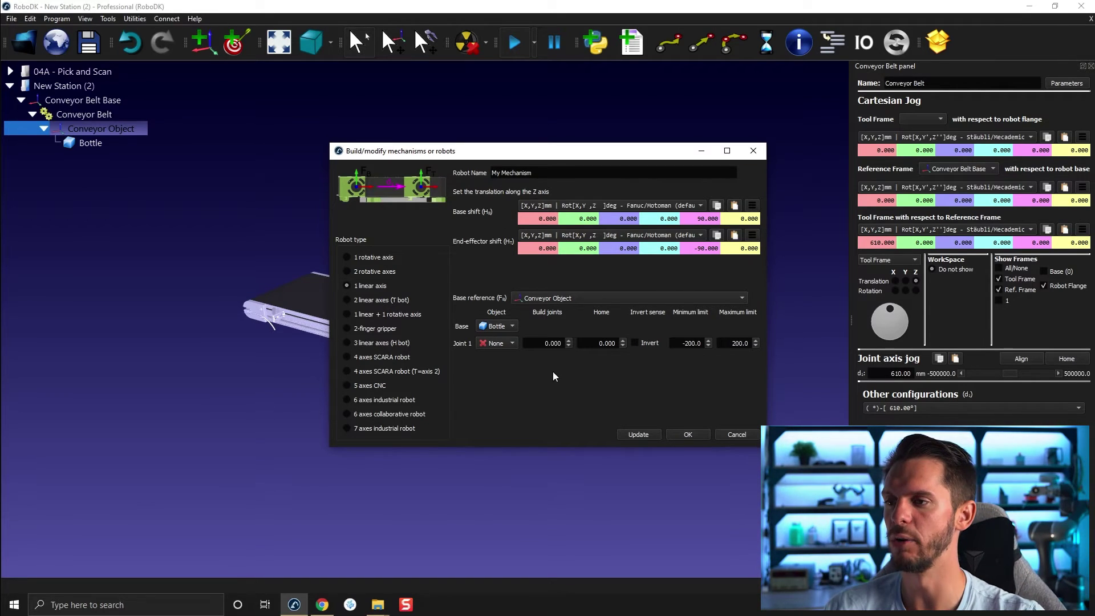
pyautogui.click(753, 153)
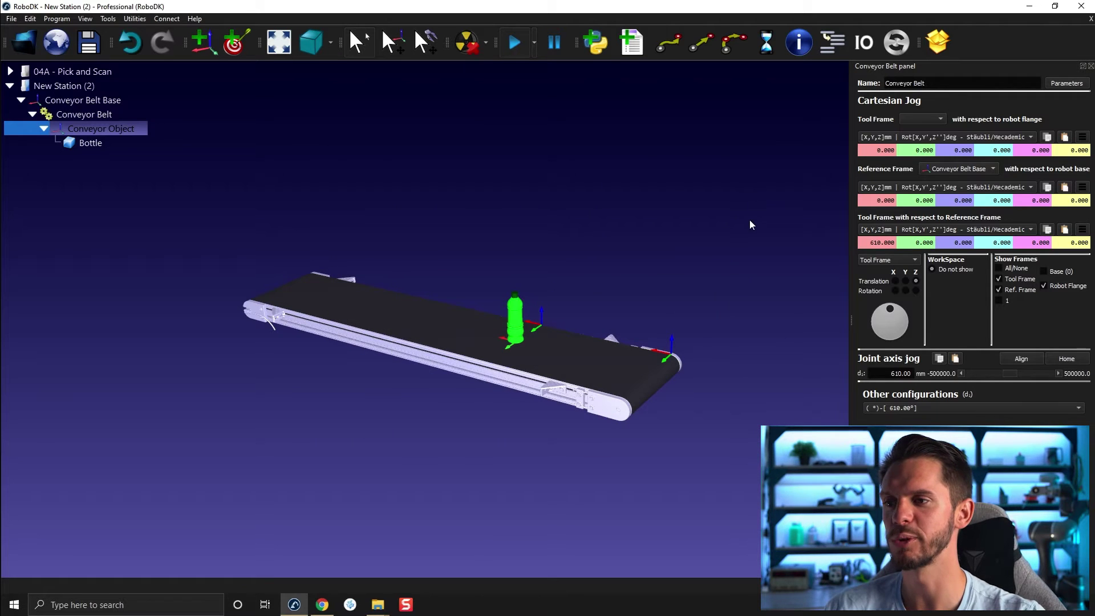
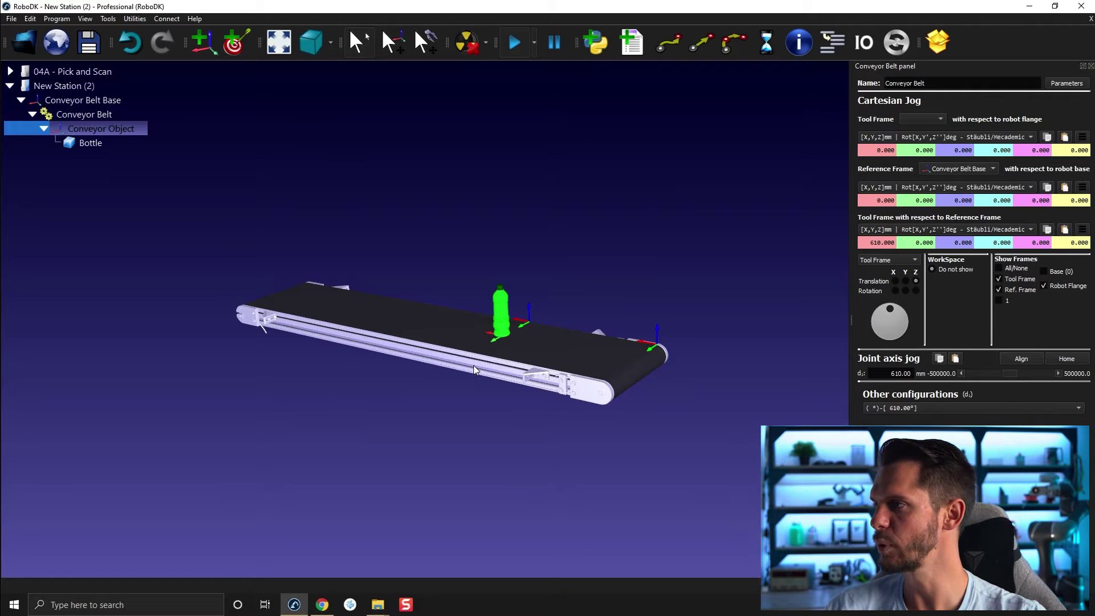
pyautogui.moveTo(473, 364); pyautogui.dragTo(493, 357, button='middle')
pyautogui.moveTo(493, 357); pyautogui.dragTo(501, 386)
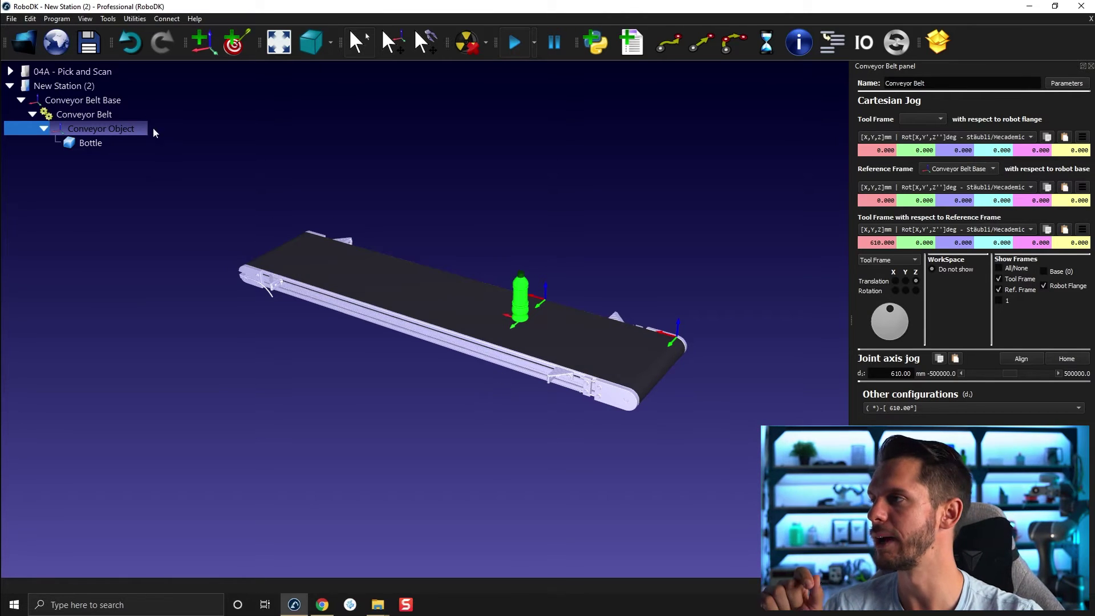
# Switch to the 04A - Pick and Scan station and run the NextPart_In conveyor program twice.
pyautogui.click(95, 73)
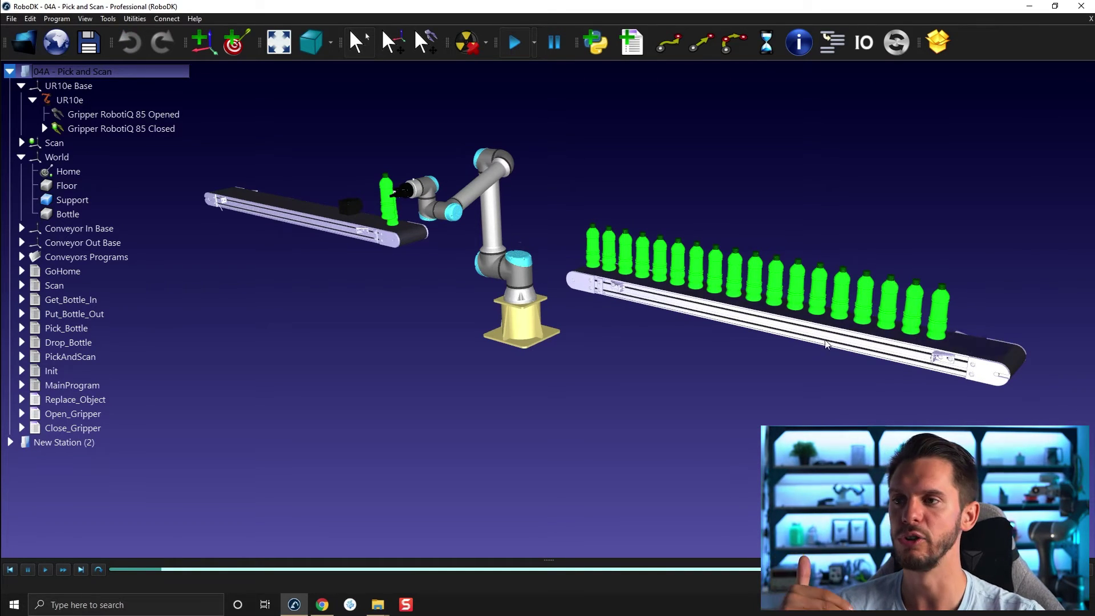
pyautogui.click(22, 256)
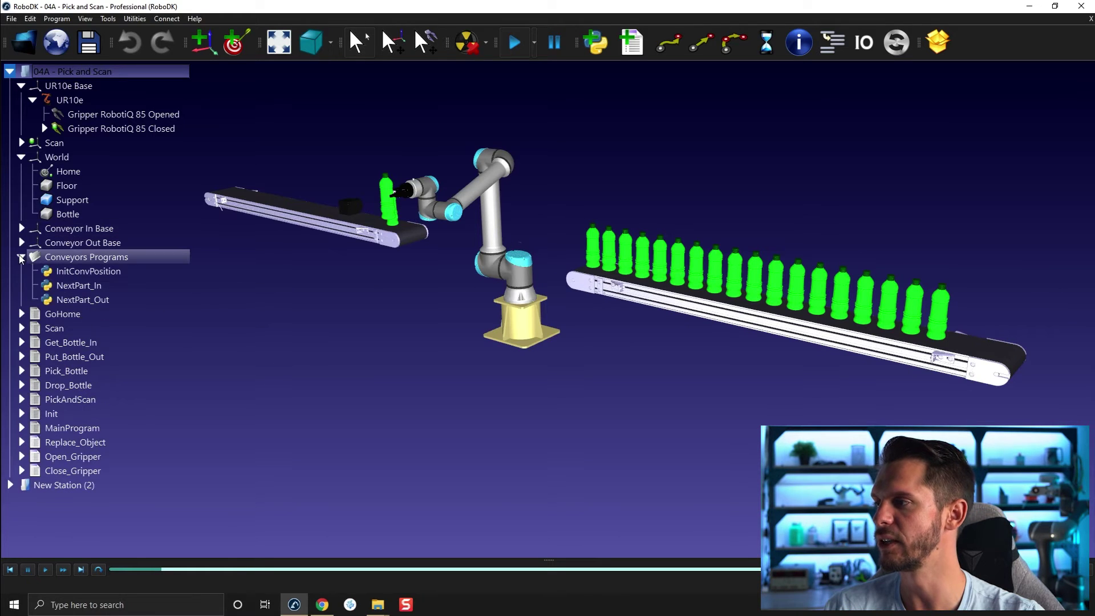
pyautogui.doubleClick(83, 286)
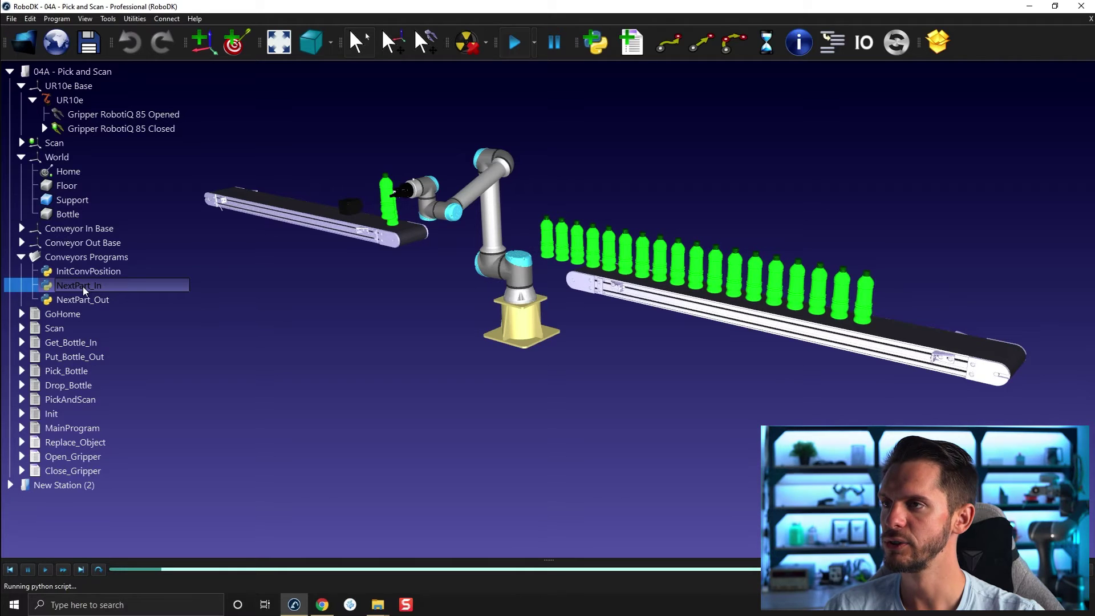
pyautogui.doubleClick(57, 284)
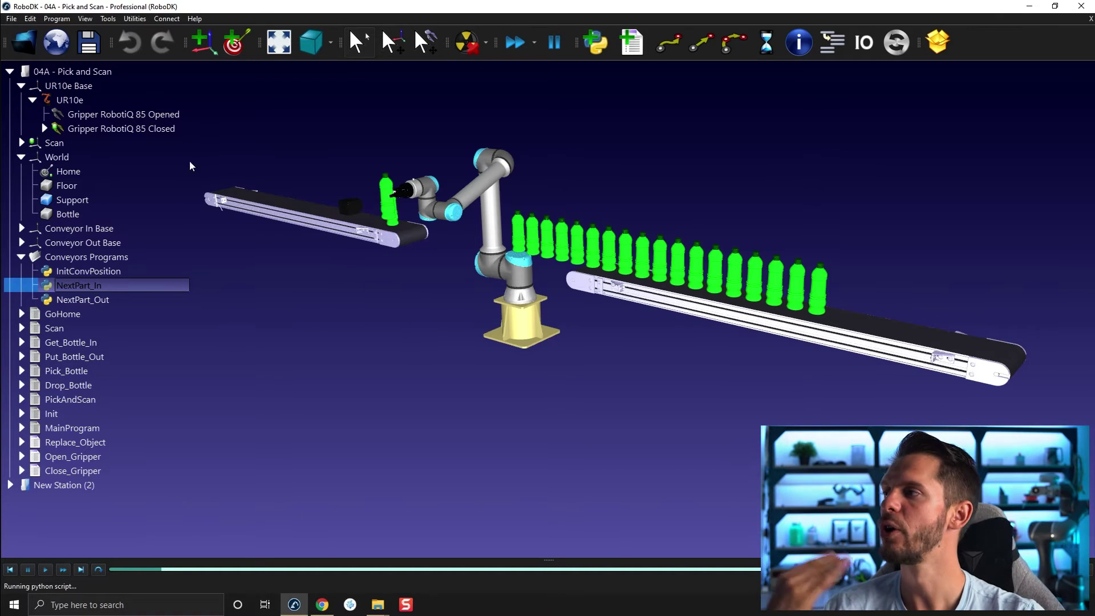
# Return to New Station (2) and send the conveyor belt to its home position.
pyautogui.click(10, 70)
pyautogui.click(28, 85)
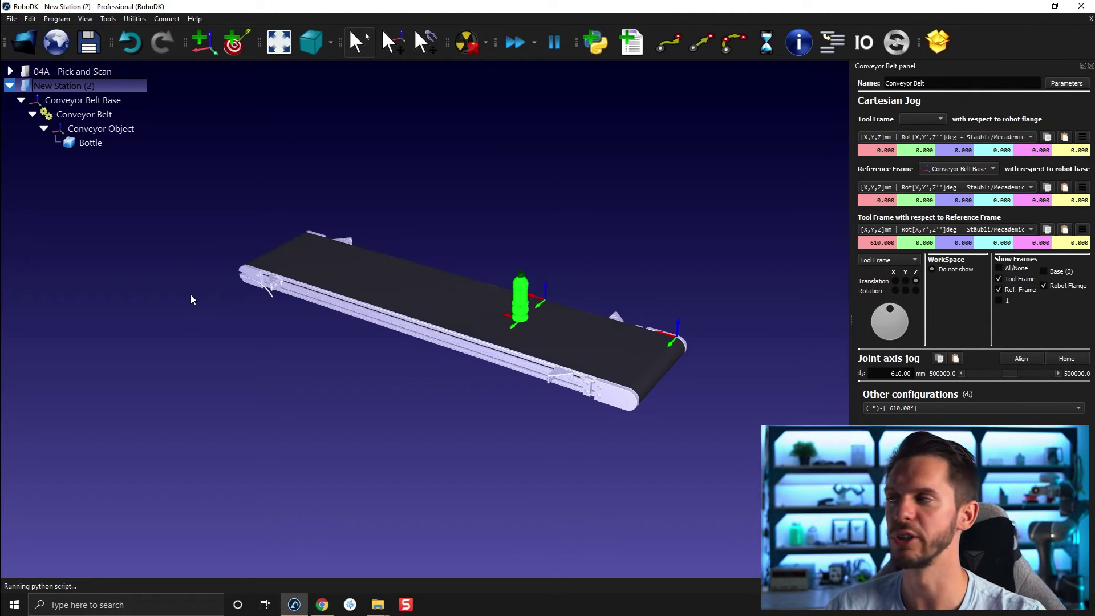
pyautogui.click(1059, 360)
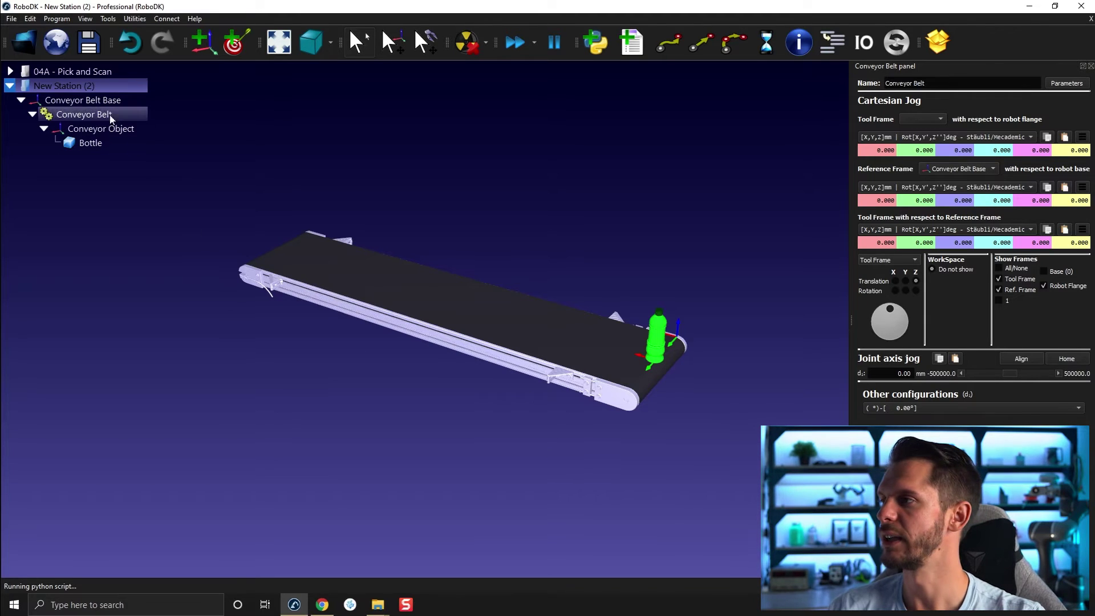
# Add a target under the Conveyor Belt Base frame at the current conveyor position and name it Conveyor_Home.
pyautogui.click(91, 101)
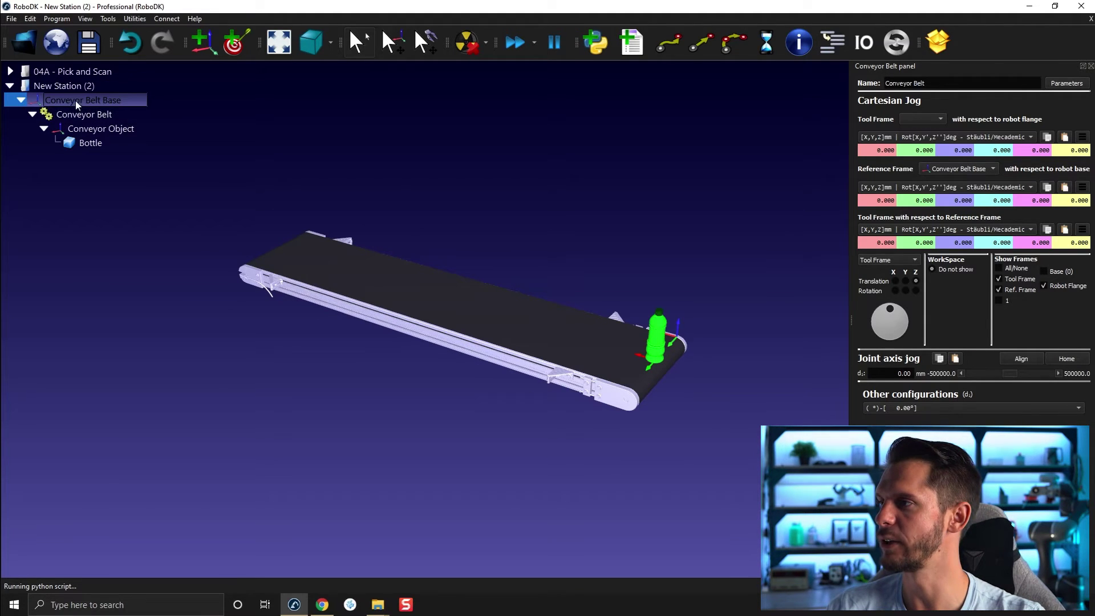
pyautogui.click(233, 41)
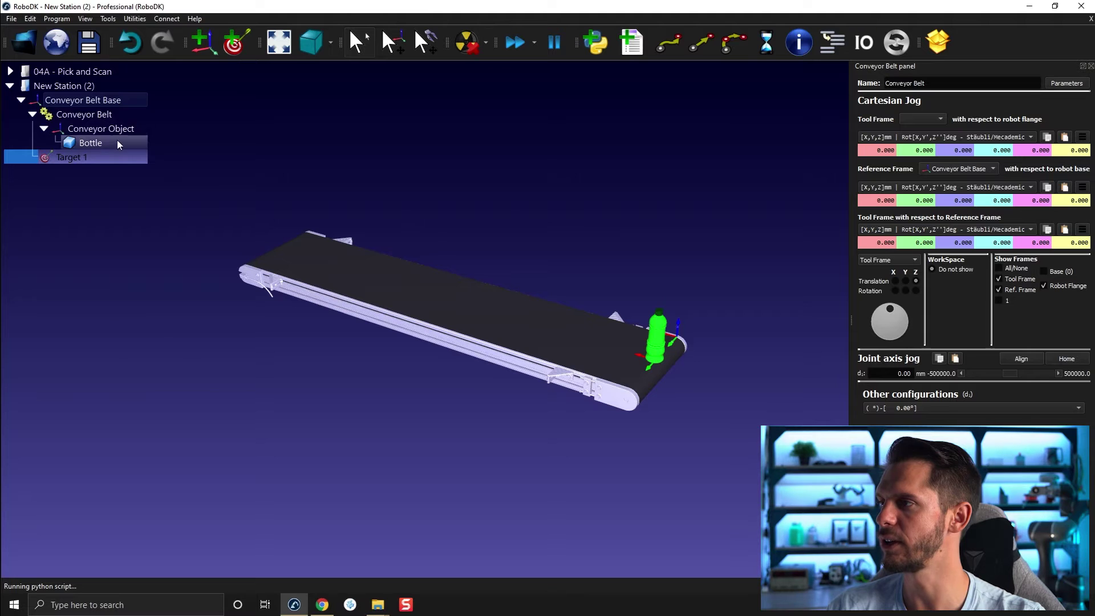
pyautogui.press('F2')
pyautogui.write('C')
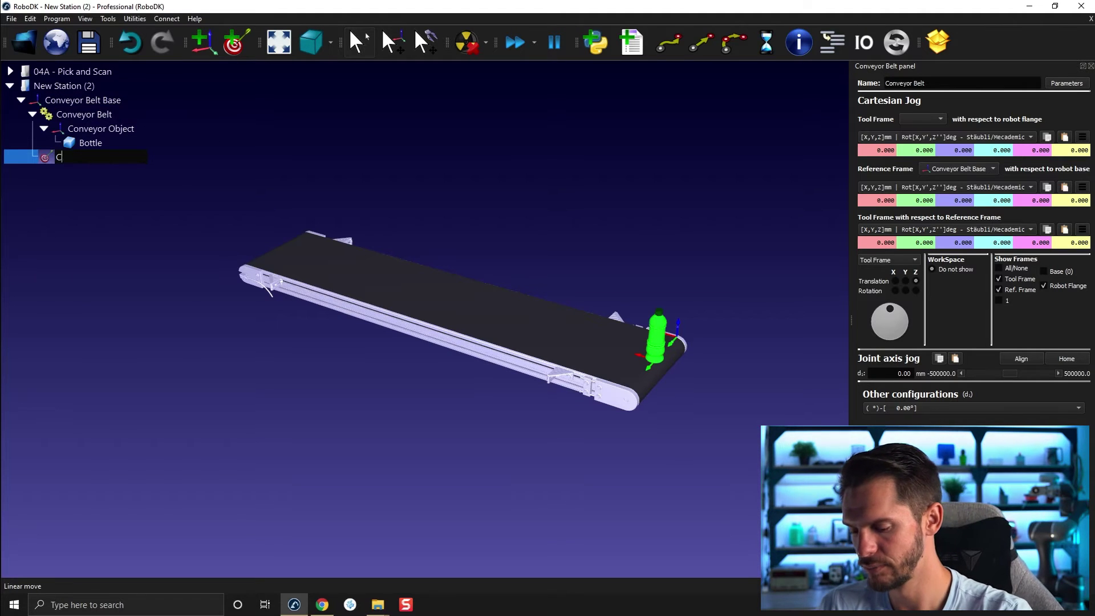
pyautogui.write('onveyor_Home')
pyautogui.press('Return')
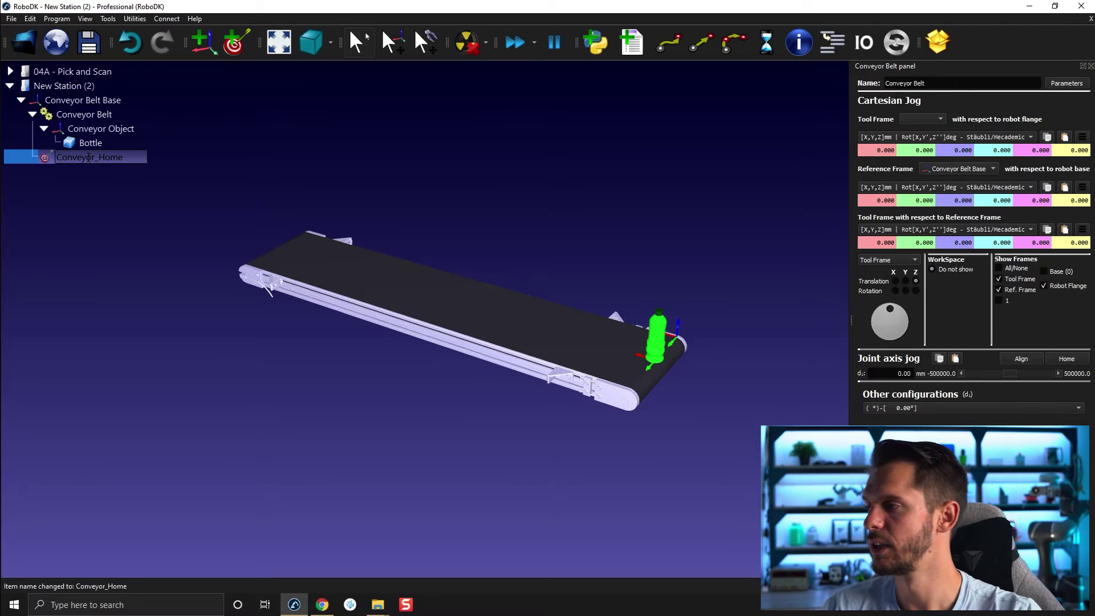
# Make Conveyor_Home a joint target and move the conveyor belt to it.
pyautogui.rightClick(82, 156)
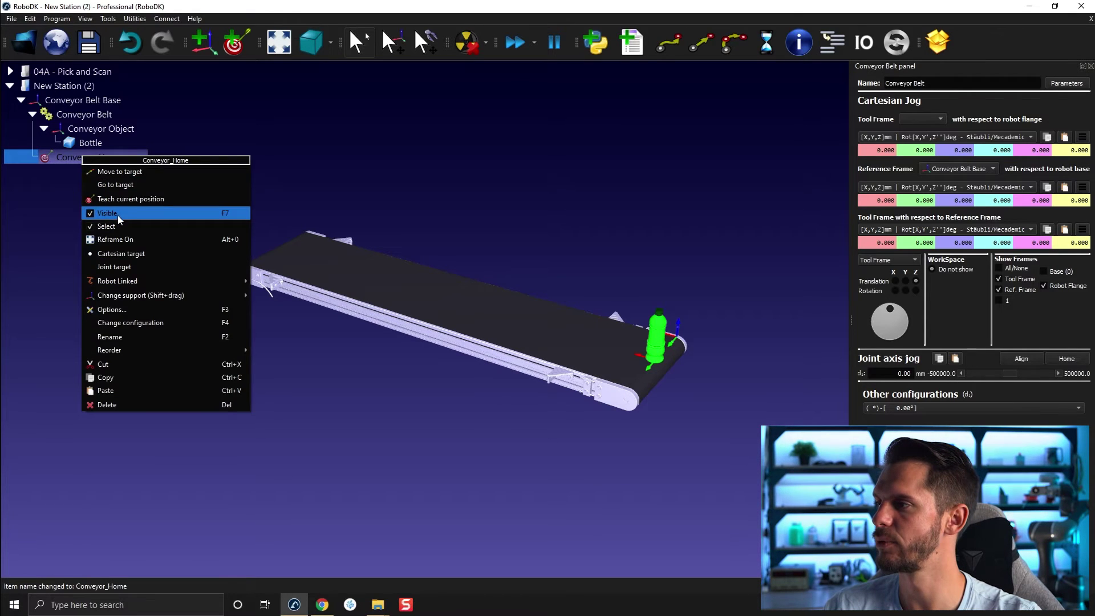
pyautogui.click(137, 266)
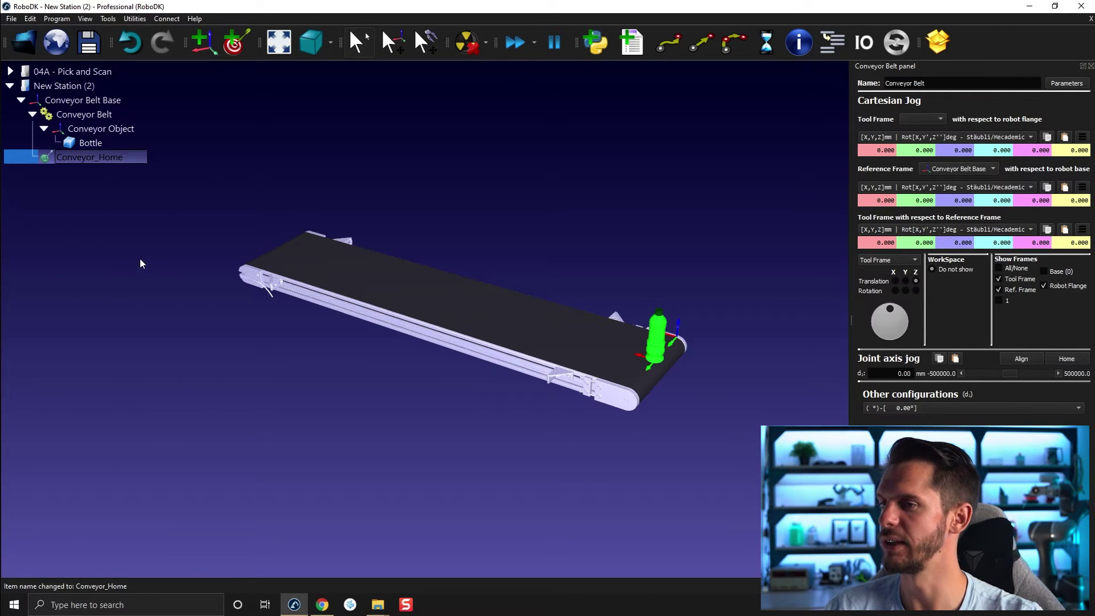
pyautogui.doubleClick(70, 159)
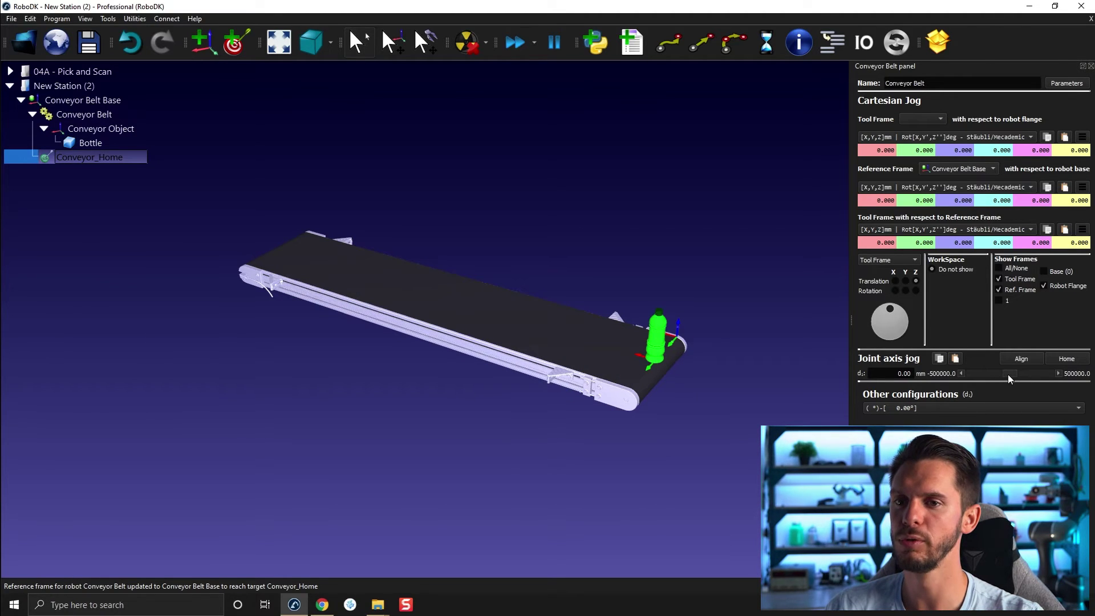
# Set the conveyor belt's joint position to 2000 mm.
pyautogui.click(1059, 374)
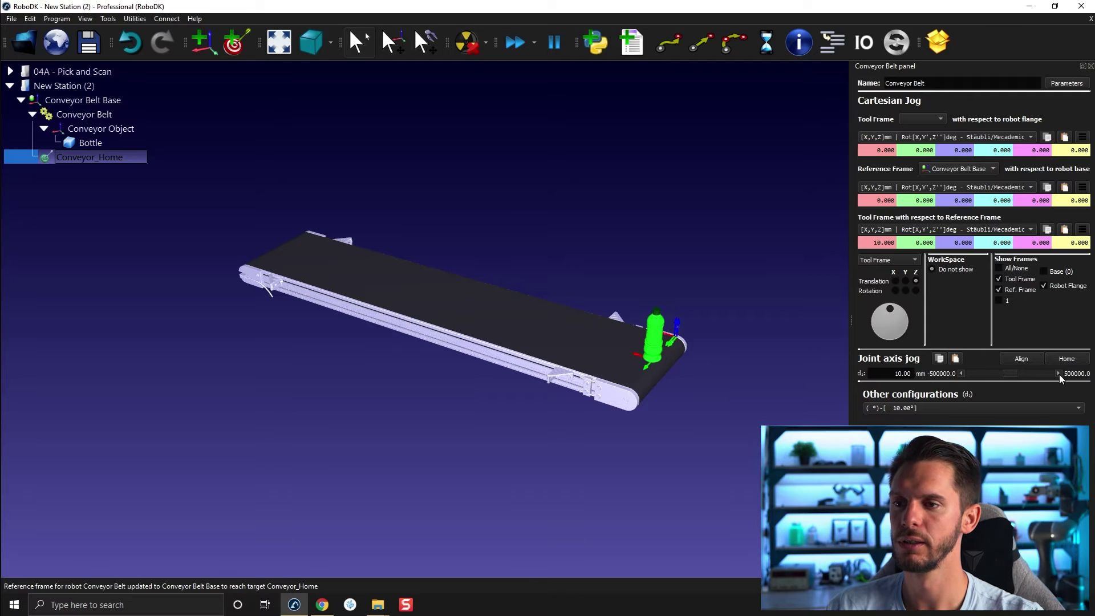
pyautogui.click(907, 373)
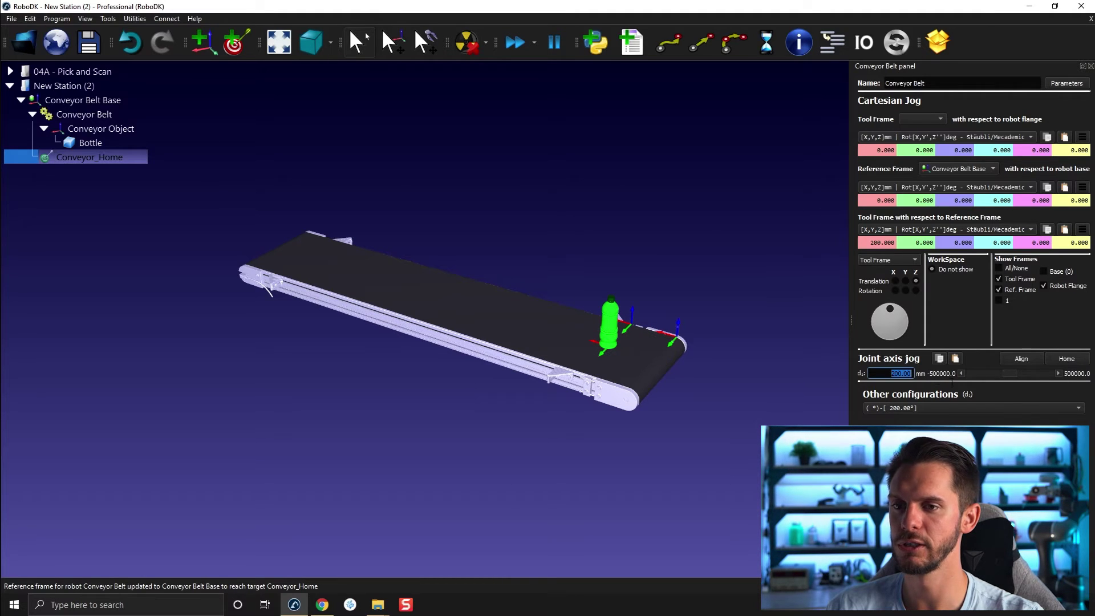
pyautogui.write('2000')
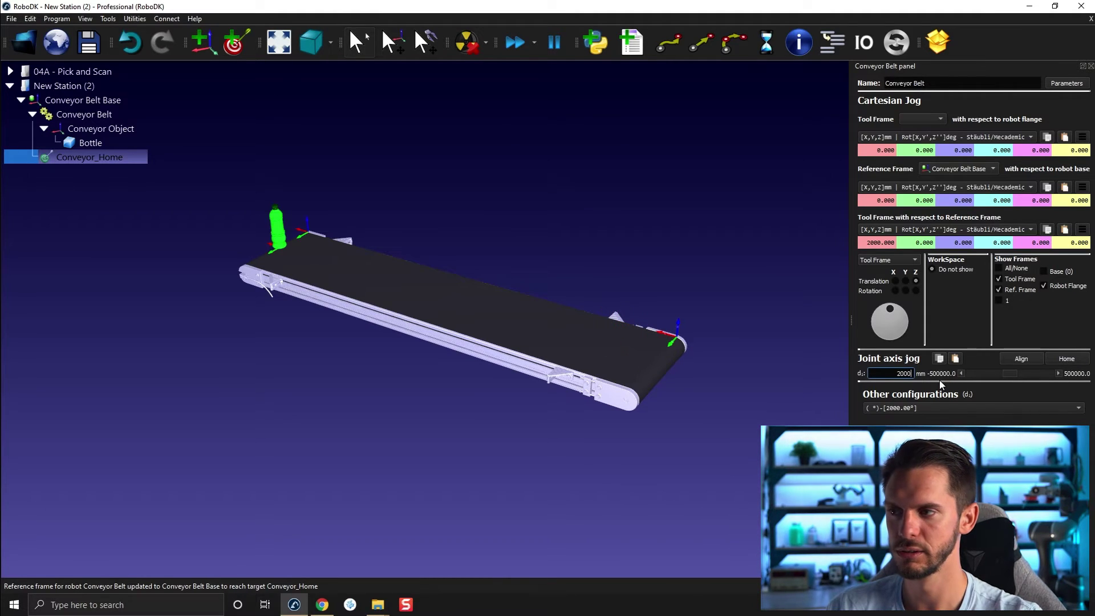
pyautogui.click(255, 165)
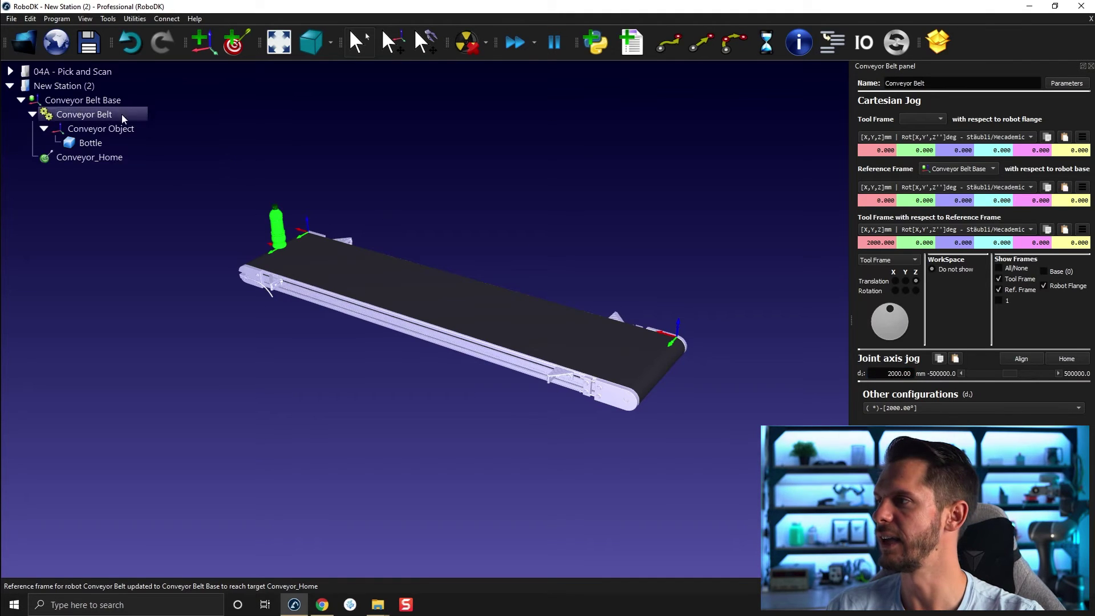
# Add a second target under the Conveyor Belt Base frame at the current conveyor position and name it Conveyor_Run.
pyautogui.click(118, 100)
pyautogui.click(239, 42)
pyautogui.click(84, 175)
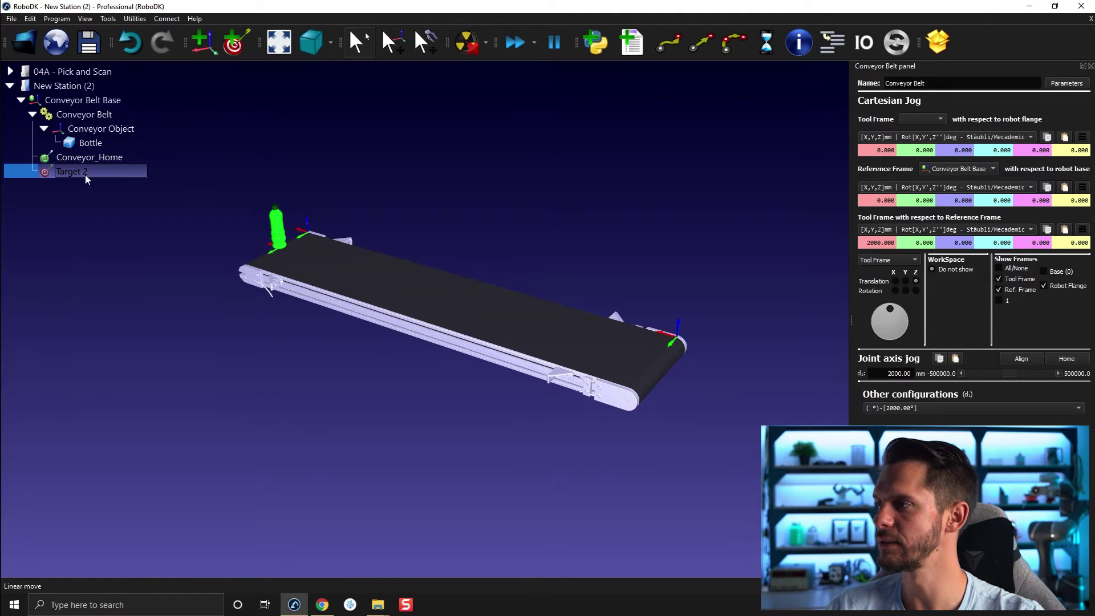
pyautogui.write('Con')
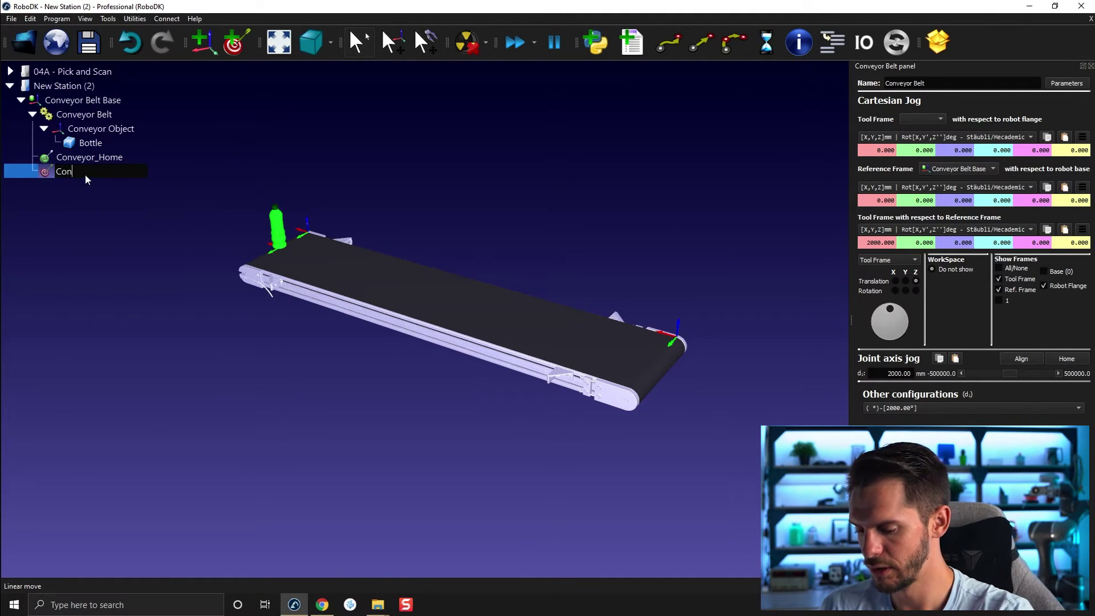
pyautogui.write('veyor_')
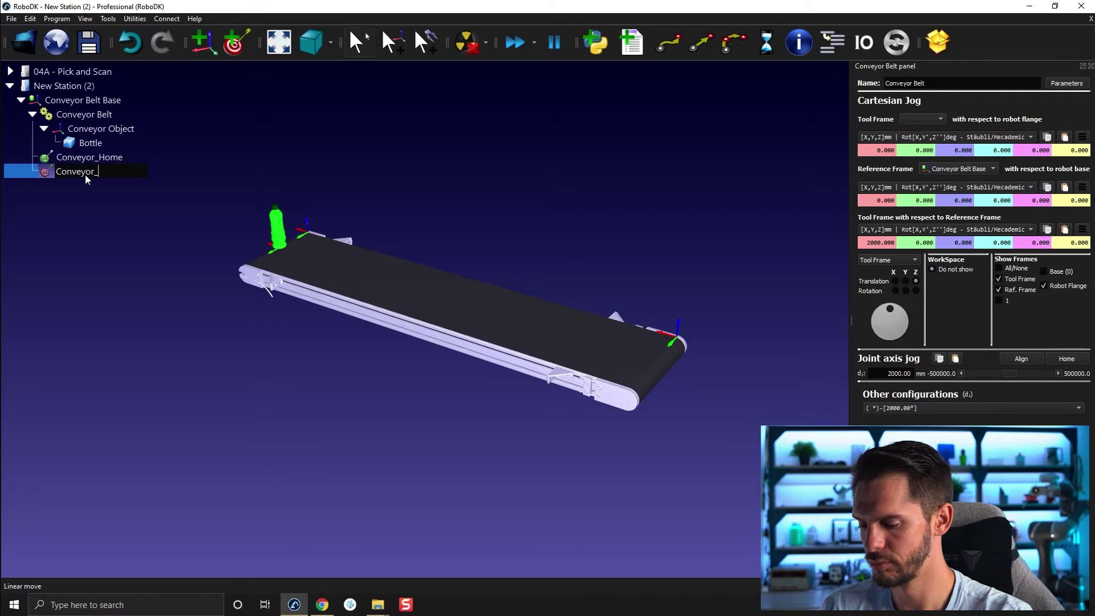
pyautogui.write('Run')
pyautogui.press('Return')
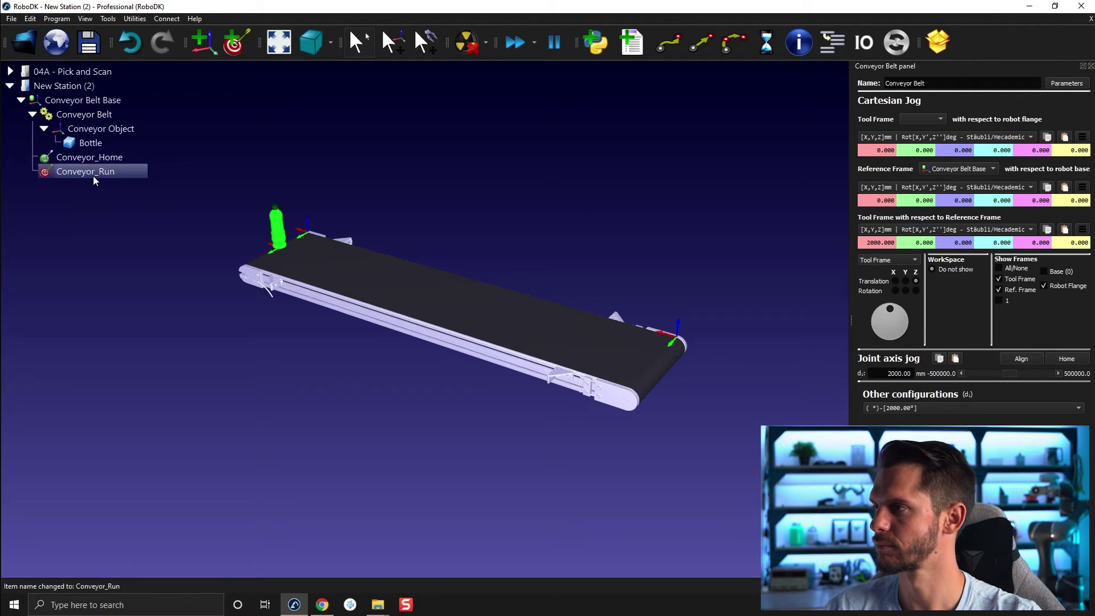
# Make Conveyor_Run a joint target and move the conveyor belt back to Conveyor_Home.
pyautogui.rightClick(93, 176)
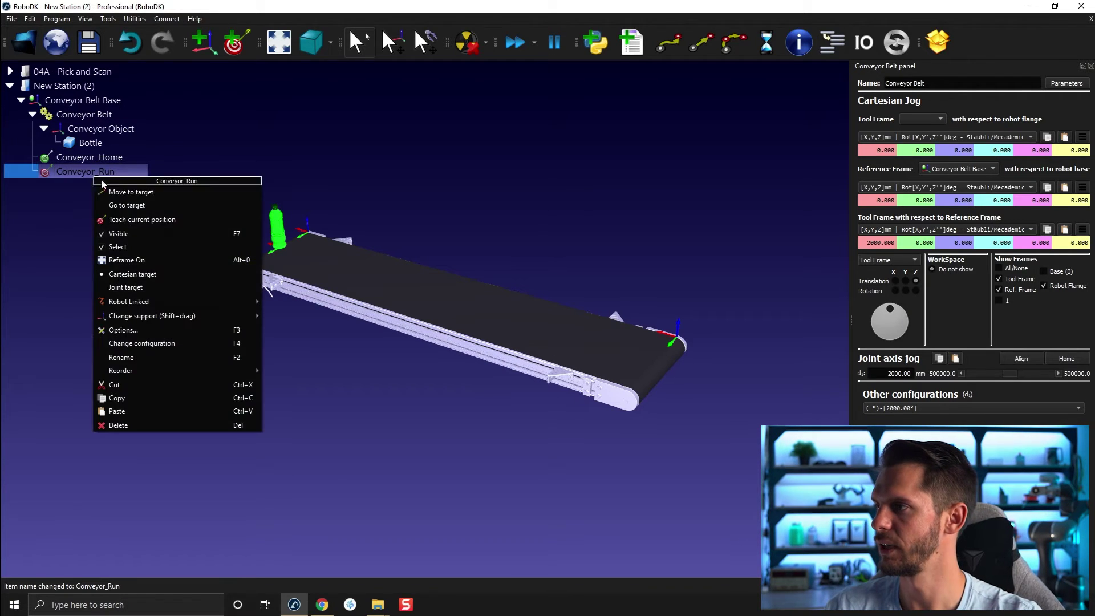
pyautogui.click(138, 288)
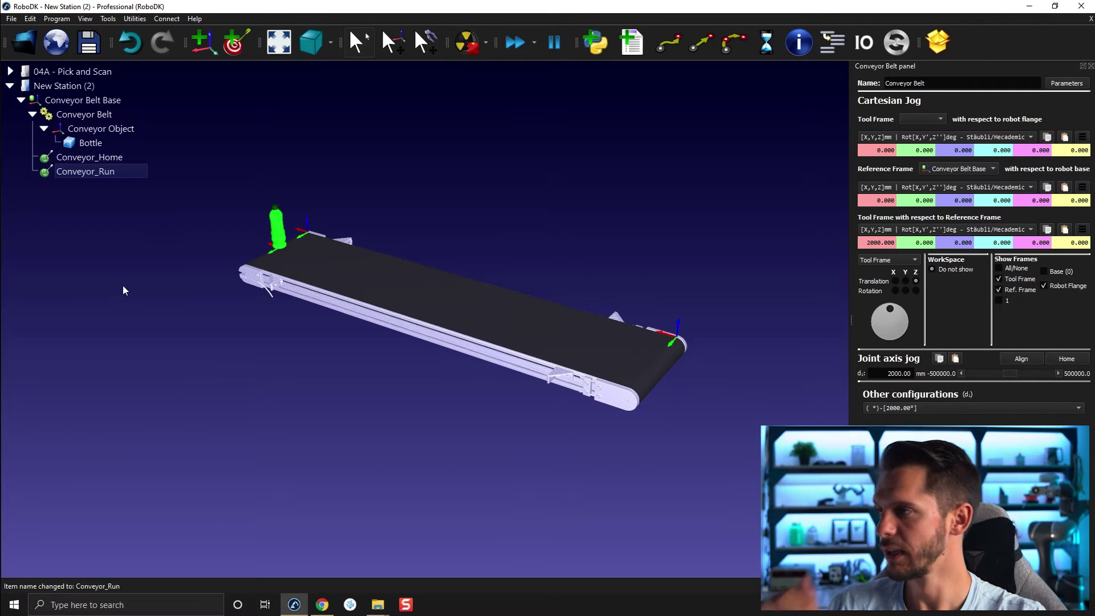
pyautogui.doubleClick(99, 155)
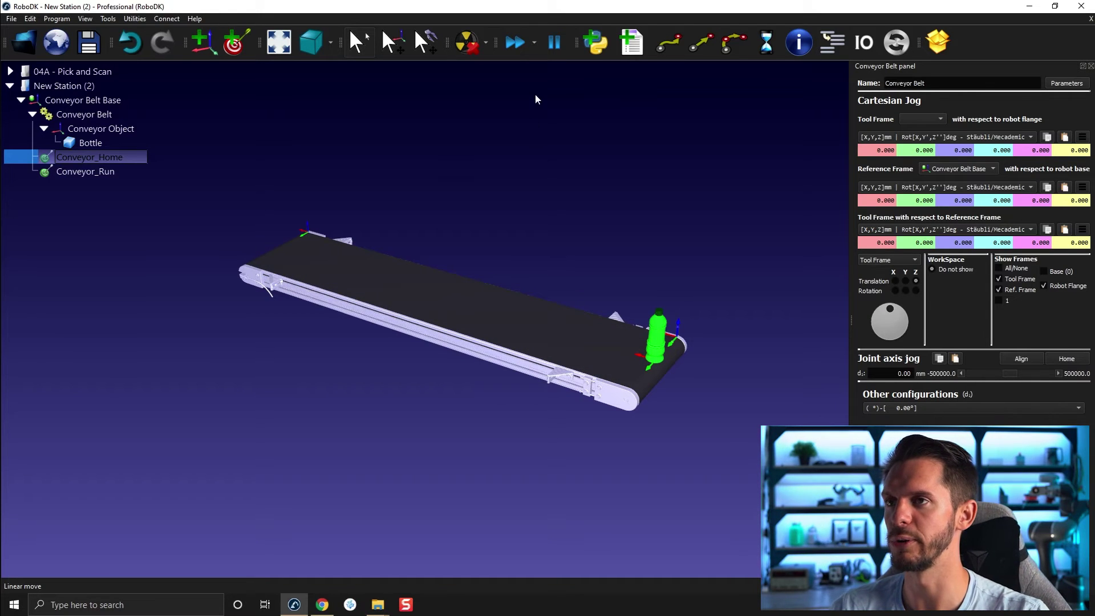
# Create a new program in the station and name it RunConveyor.
pyautogui.click(633, 43)
pyautogui.click(95, 186)
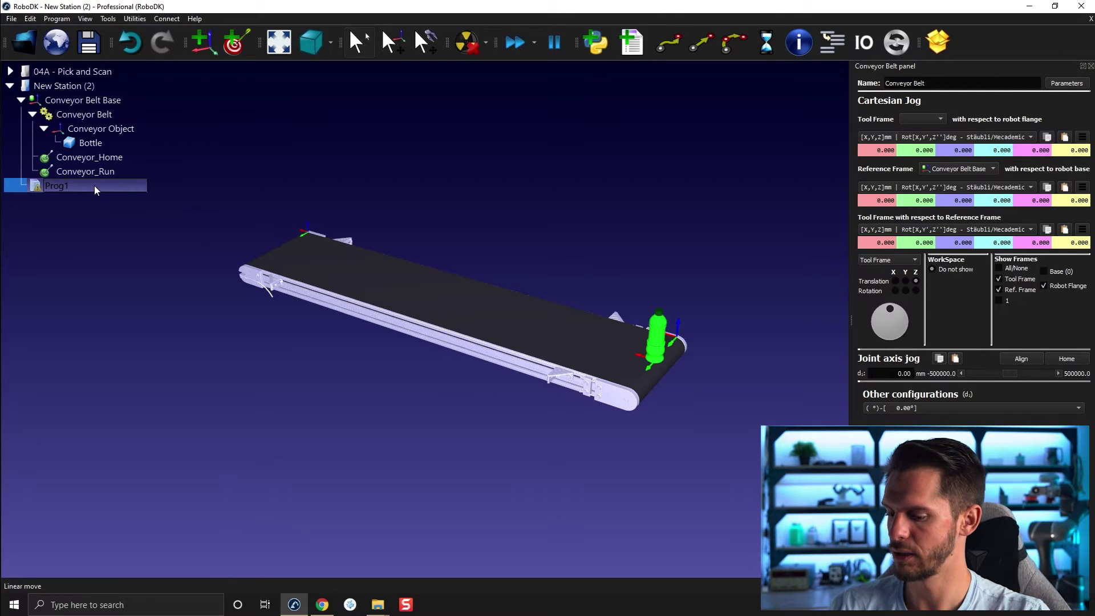
pyautogui.press('F2')
pyautogui.write('RunConveyor')
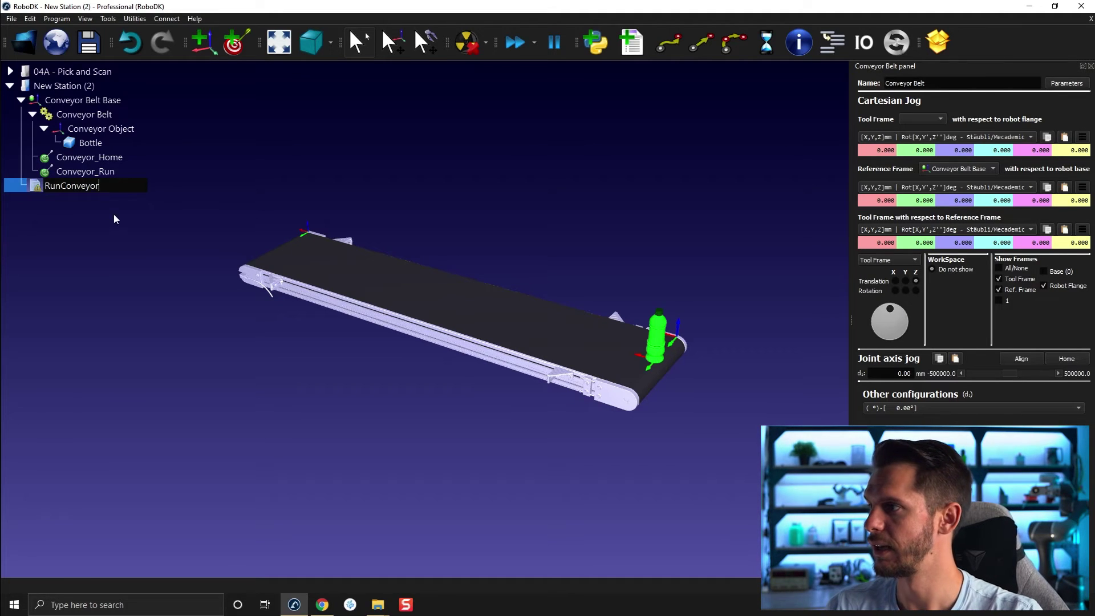
pyautogui.press('Return')
# Add a joint move to the Conveyor_Run target in the RunConveyor program.
pyautogui.click(89, 174)
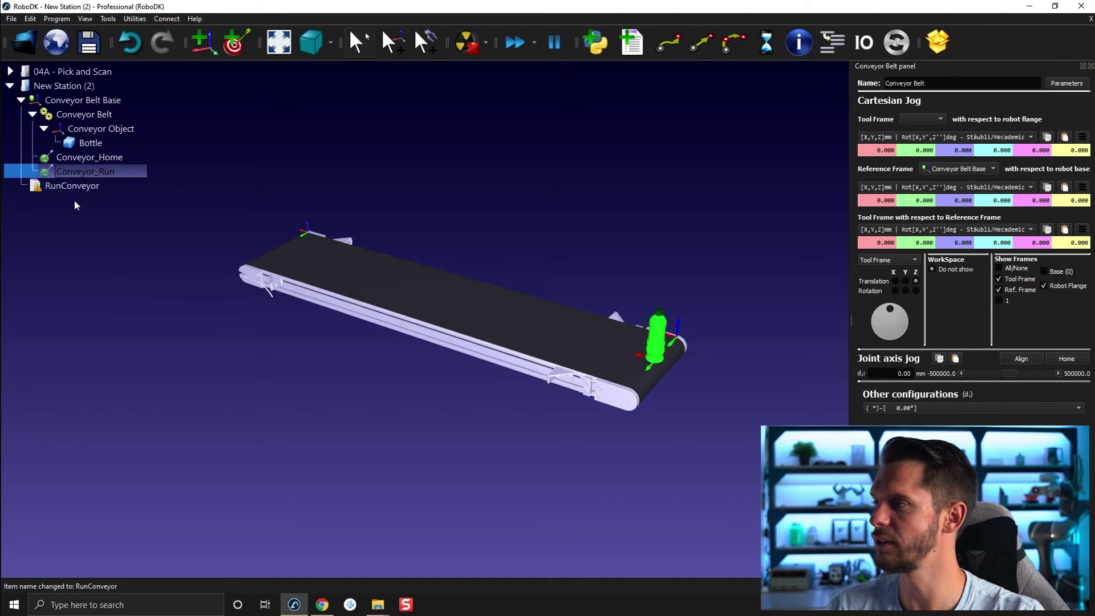
pyautogui.keyDown('shift'); pyautogui.click(74, 190); pyautogui.keyUp('shift')
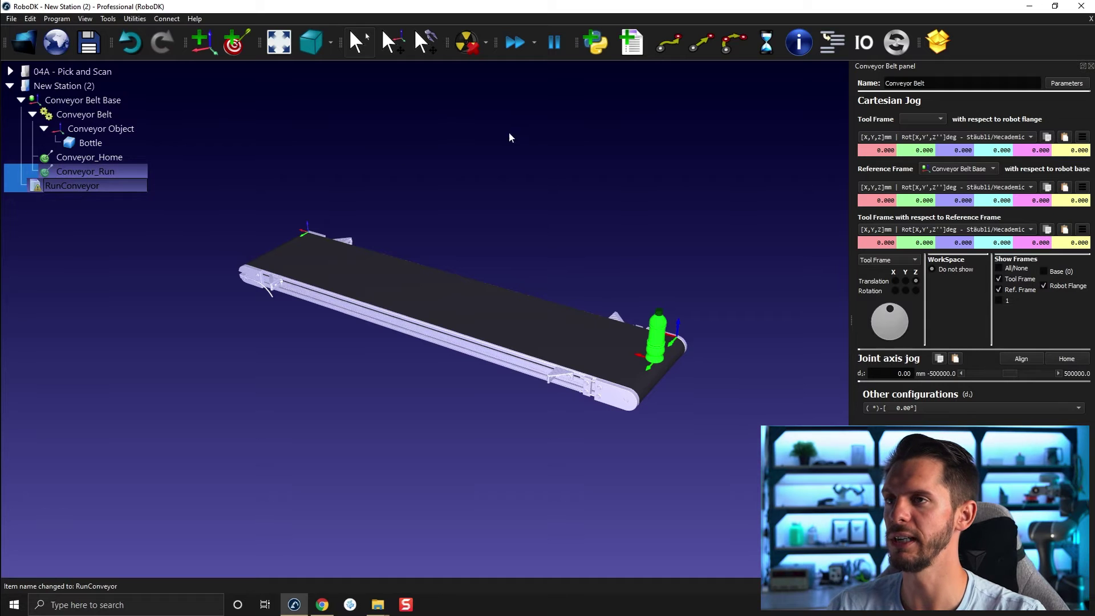
pyautogui.click(668, 41)
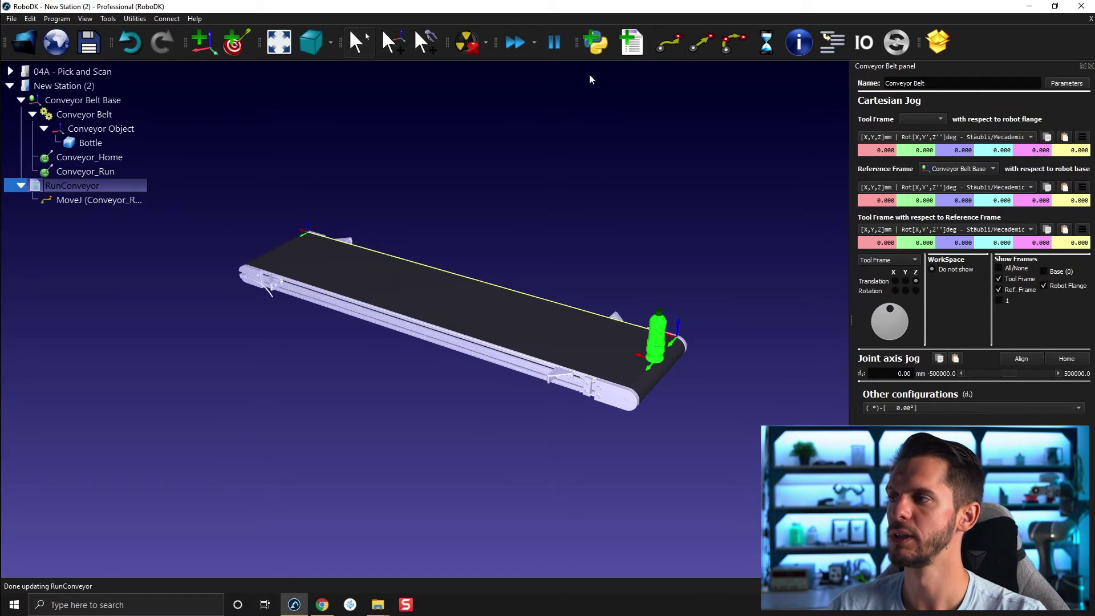
# Turn off the path display of the RunConveyor program.
pyautogui.moveTo(627, 317); pyautogui.dragTo(117, 245)
pyautogui.rightClick(86, 185)
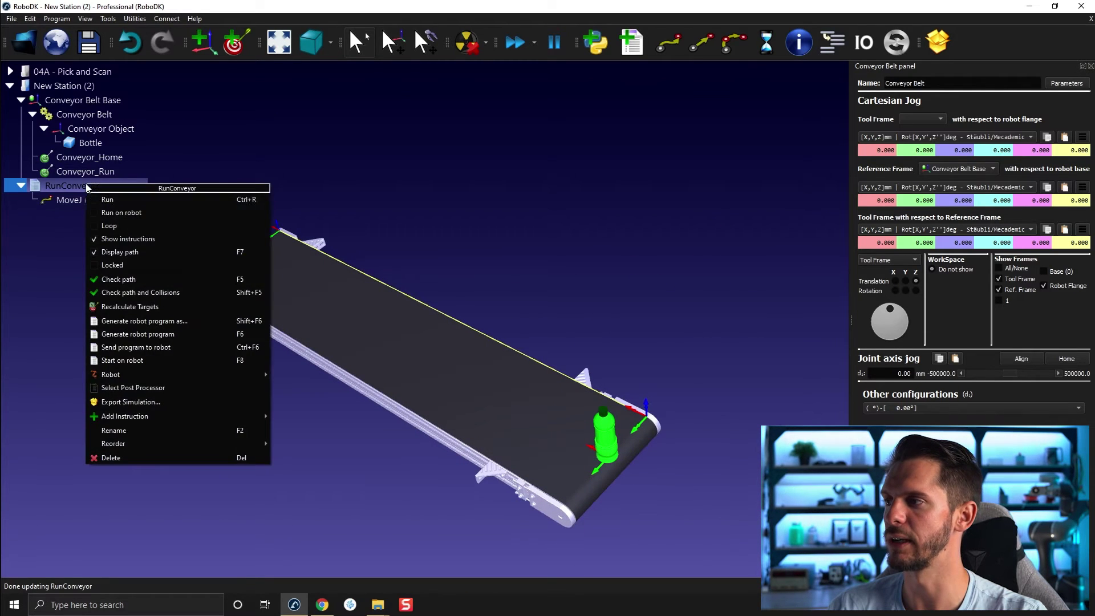
pyautogui.click(145, 251)
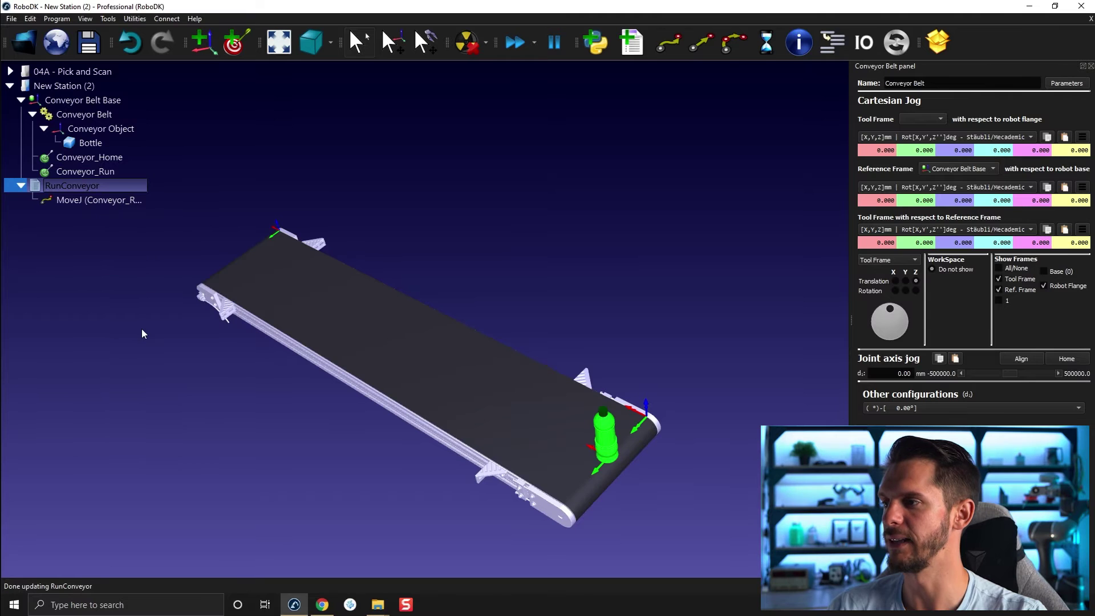
pyautogui.moveTo(188, 372); pyautogui.dragTo(262, 245)
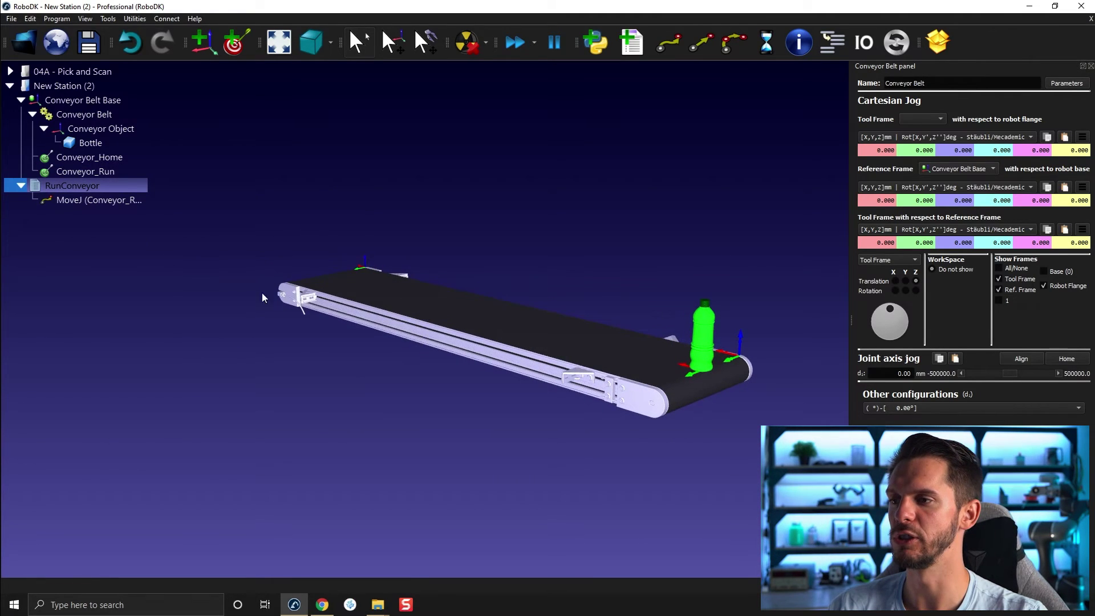
# Link the RunConveyor program to the Conveyor Belt mechanism and run it.
pyautogui.rightClick(67, 192)
pyautogui.moveTo(130, 382)
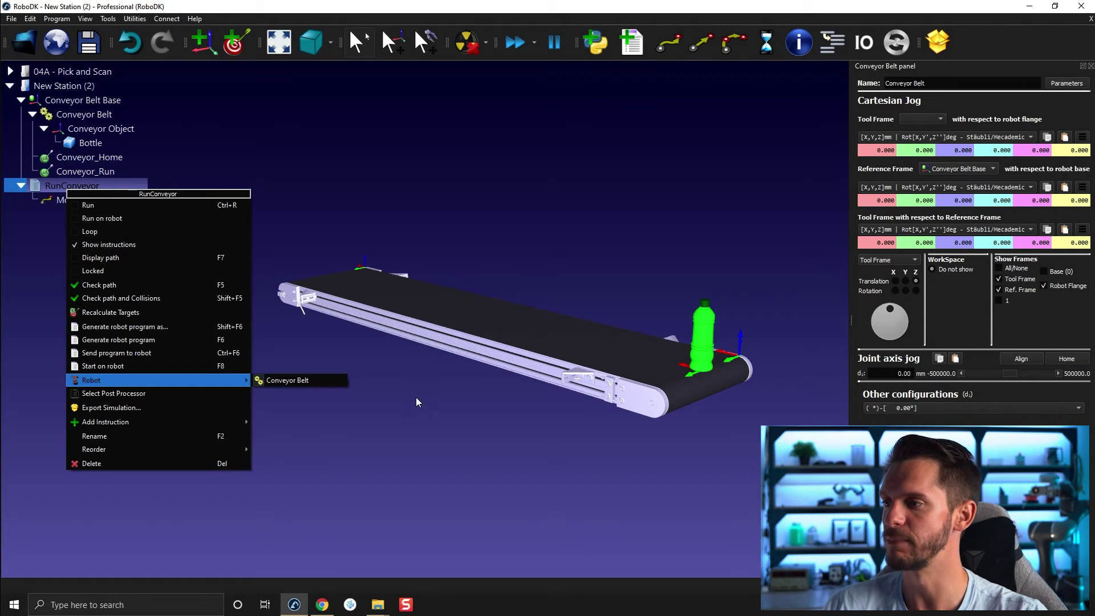
pyautogui.click(328, 384)
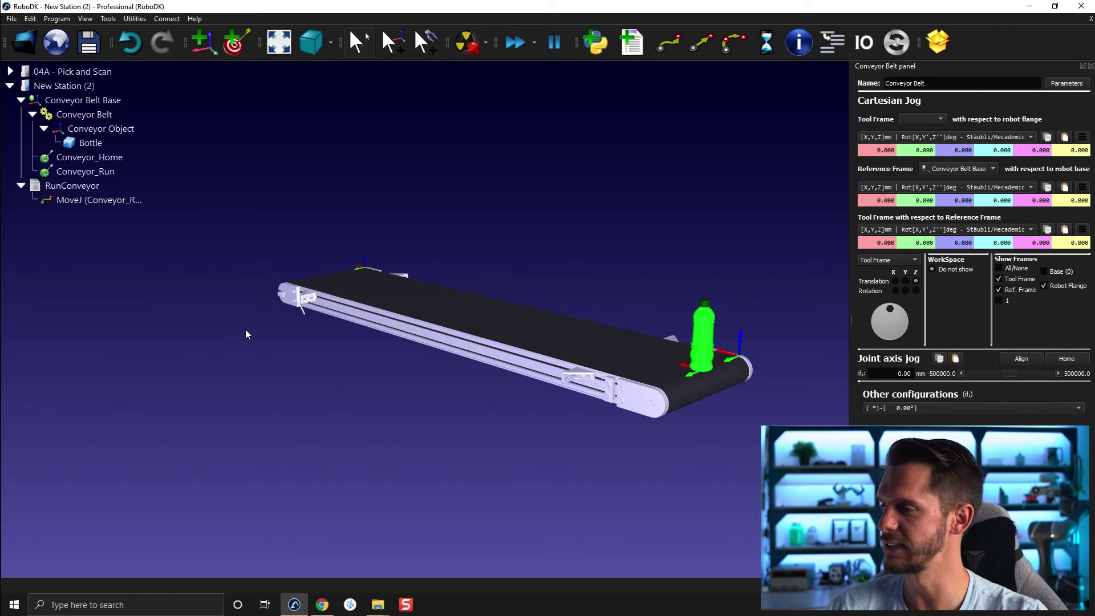
pyautogui.doubleClick(62, 184)
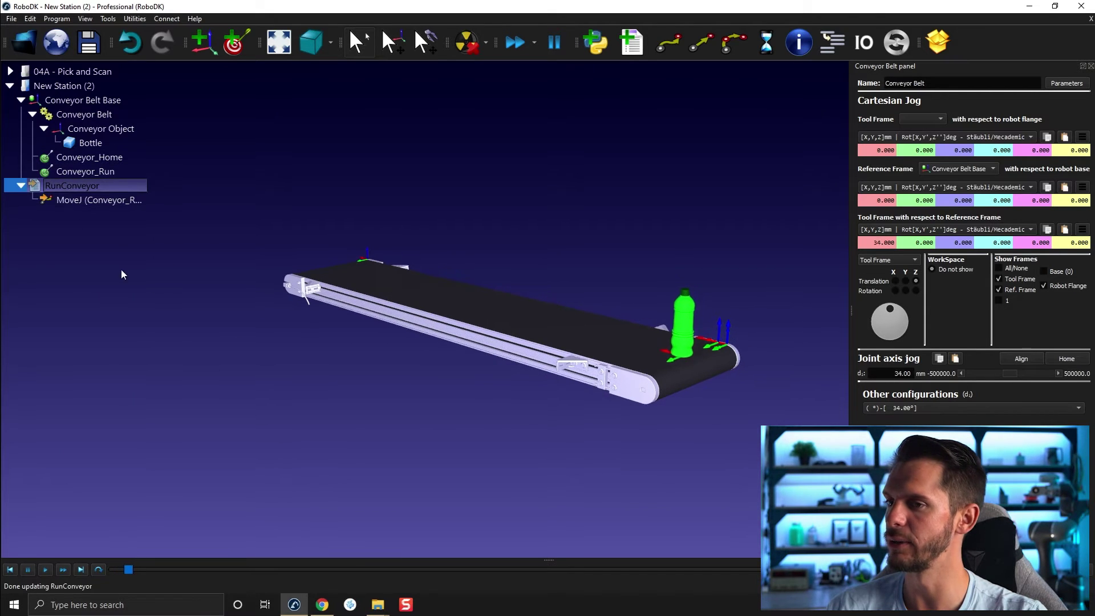
pyautogui.moveTo(303, 306); pyautogui.dragTo(299, 323)
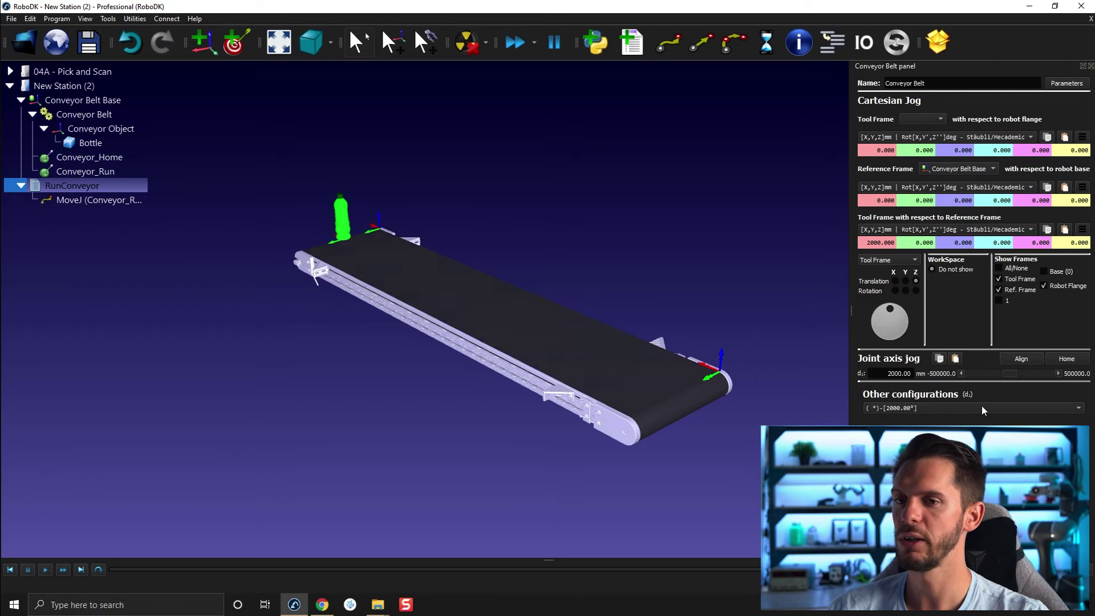
# Reteach the Conveyor_Run target at the belt's 500000 mm joint position and return the belt to Conveyor_Home.
pyautogui.moveTo(1009, 373); pyautogui.dragTo(1076, 382)
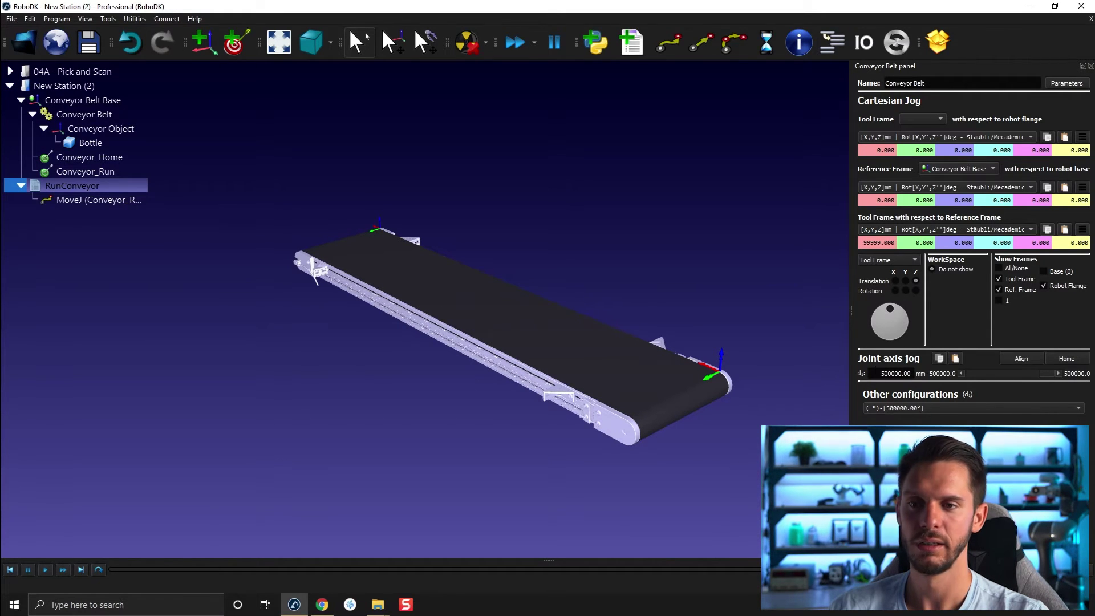
pyautogui.rightClick(95, 173)
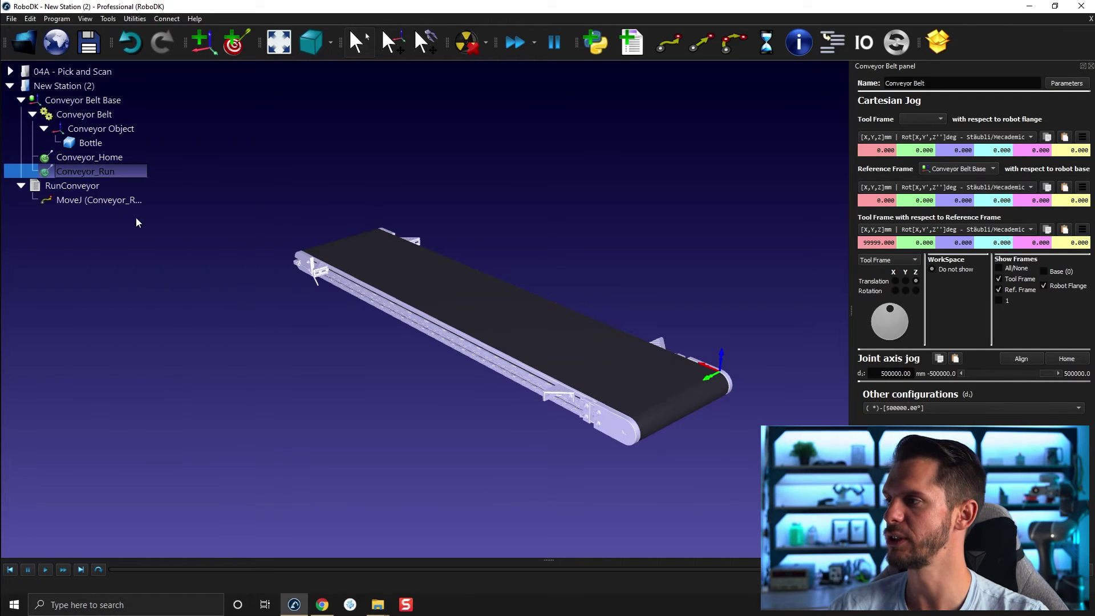
pyautogui.click(117, 162)
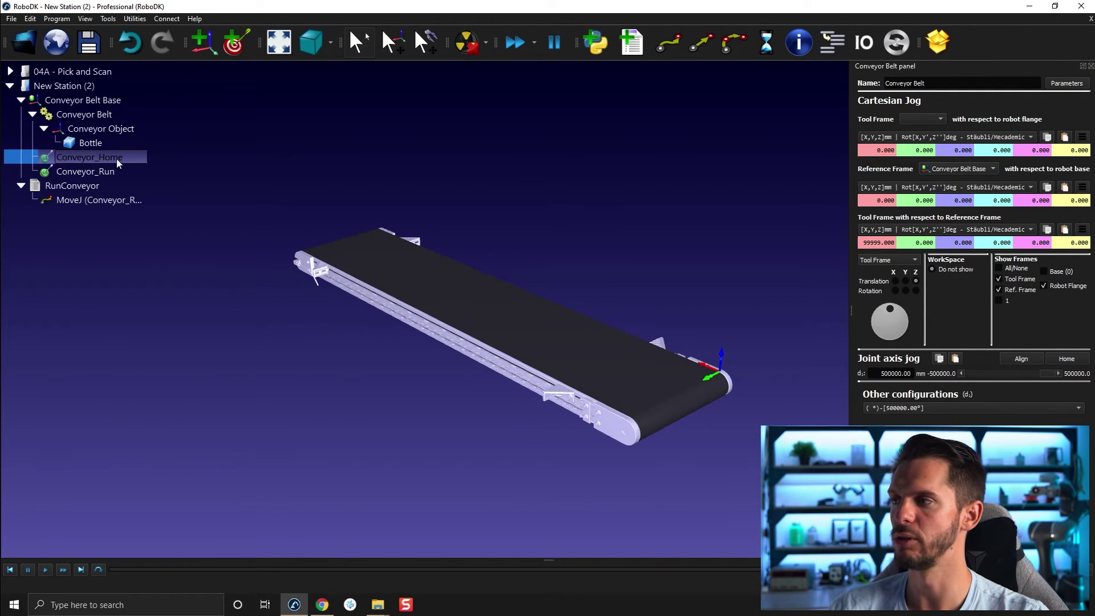
pyautogui.moveTo(717, 381); pyautogui.dragTo(542, 259, button='right')
# Run the RunConveyor program to watch the bottle travel, stop it, and send the belt to its home position.
pyautogui.click(67, 186)
pyautogui.doubleClick(67, 186)
pyautogui.moveTo(251, 381); pyautogui.dragTo(307, 381, button='right')
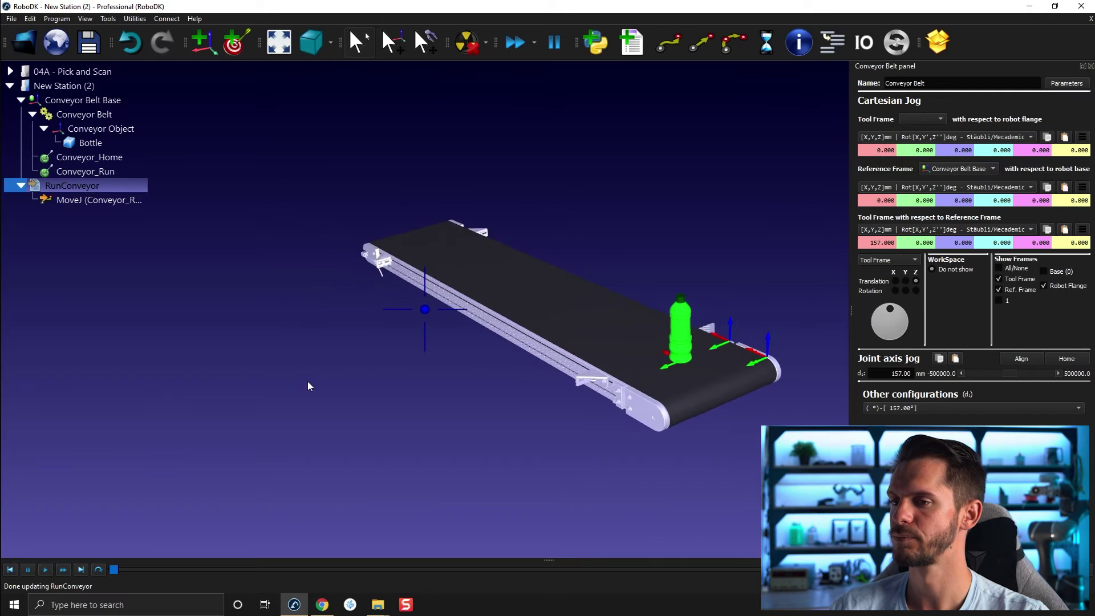
pyautogui.moveTo(307, 385); pyautogui.dragTo(336, 378)
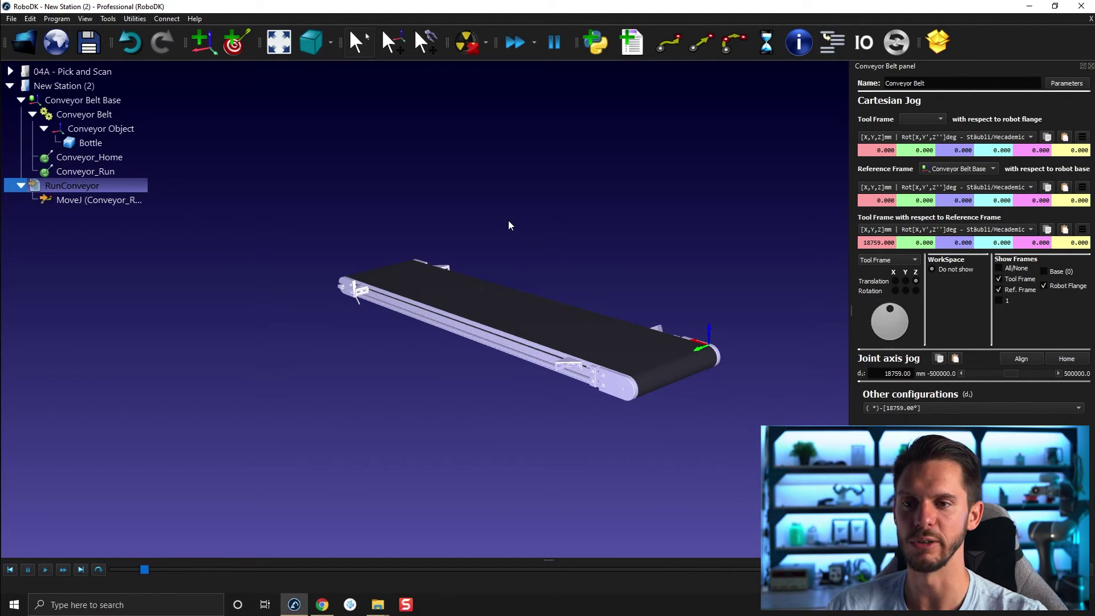
pyautogui.press('Escape')
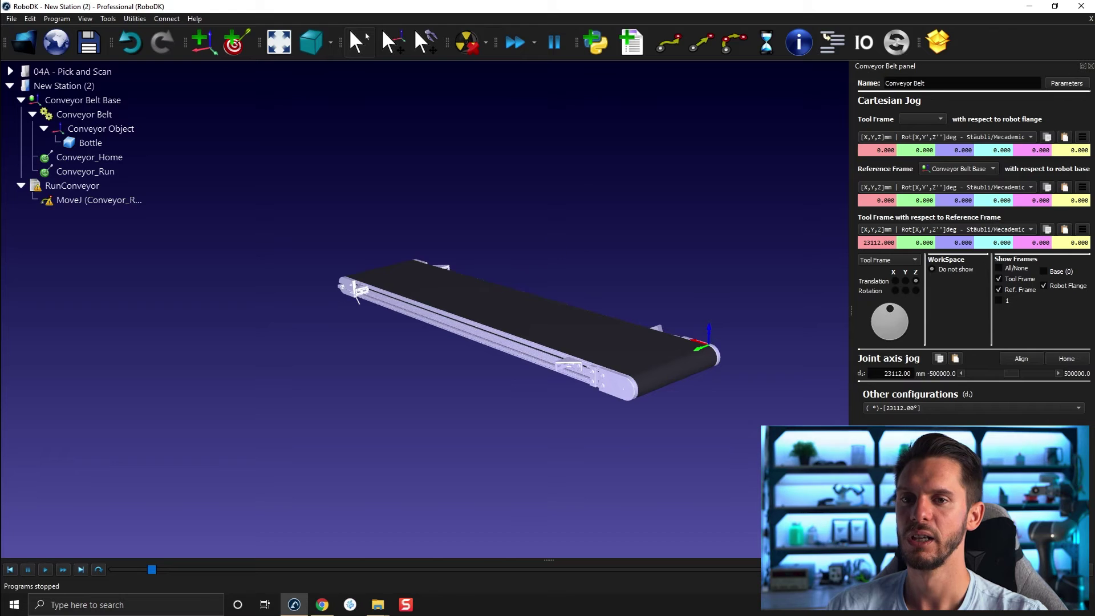
pyautogui.click(1054, 357)
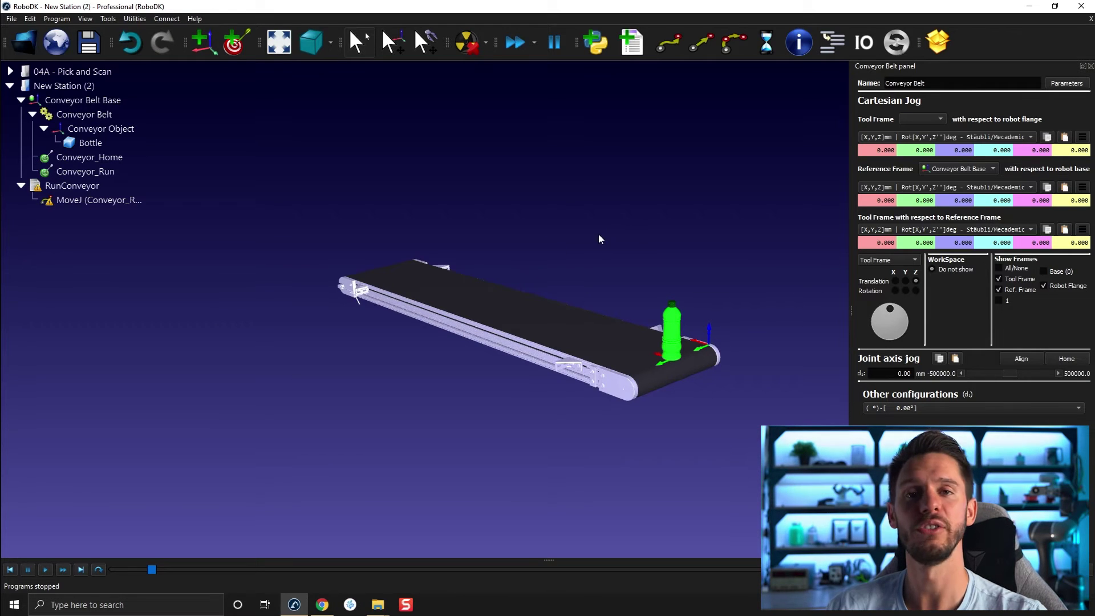
# Set the normal simulation speed ratio to 2.0.
pyautogui.moveTo(565, 251); pyautogui.dragTo(540, 268)
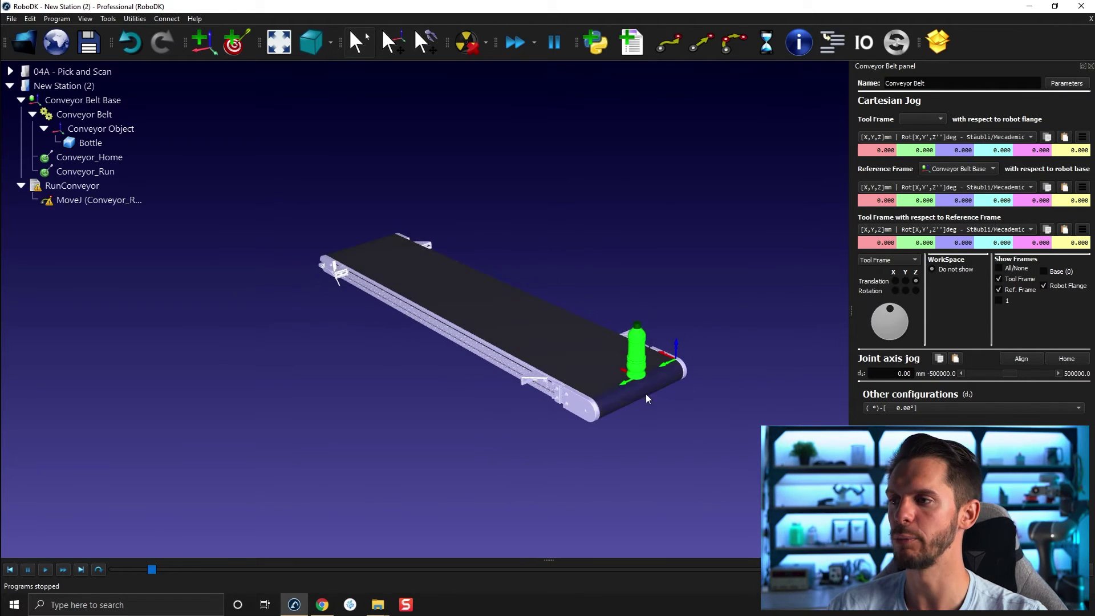
pyautogui.click(535, 41)
pyautogui.click(545, 76)
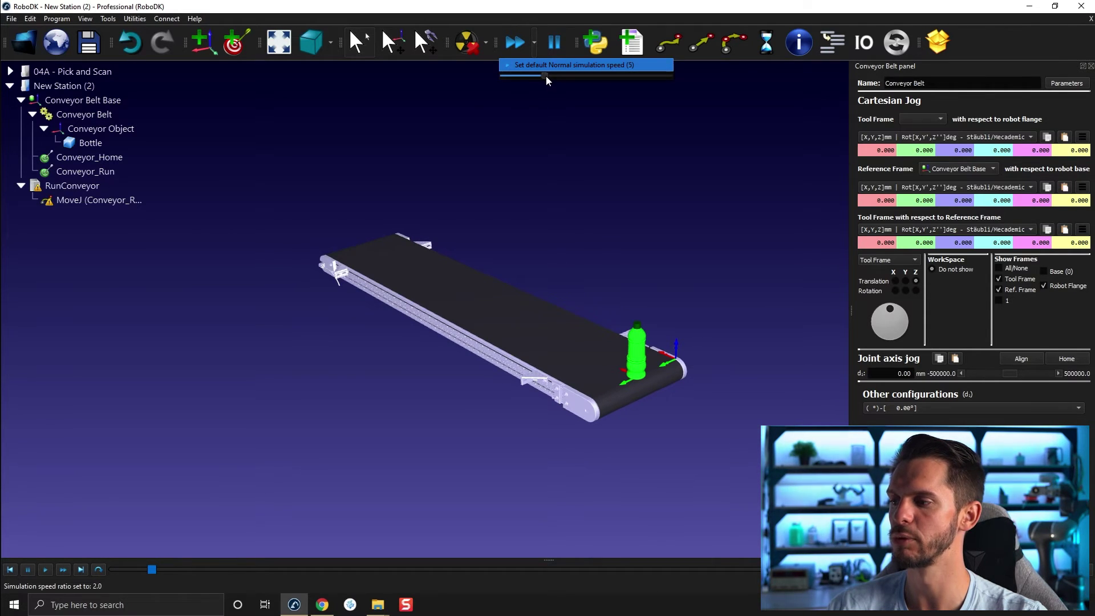
pyautogui.click(608, 158)
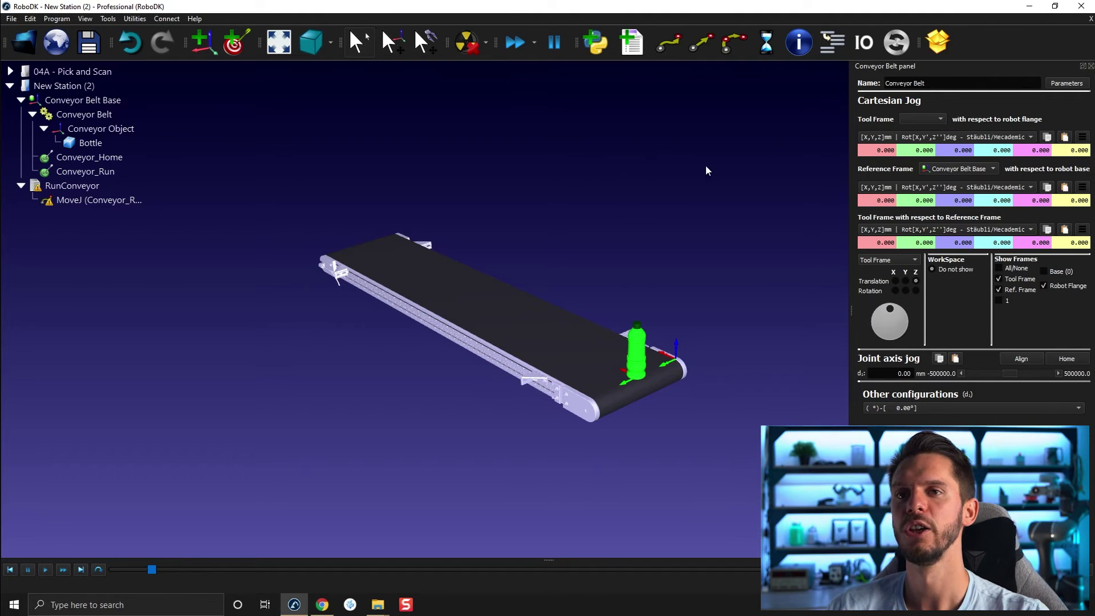
# Set the conveyor belt's joint speed, joint acceleration and linear acceleration each to 1000, and test-run RunConveyor.
pyautogui.click(1053, 86)
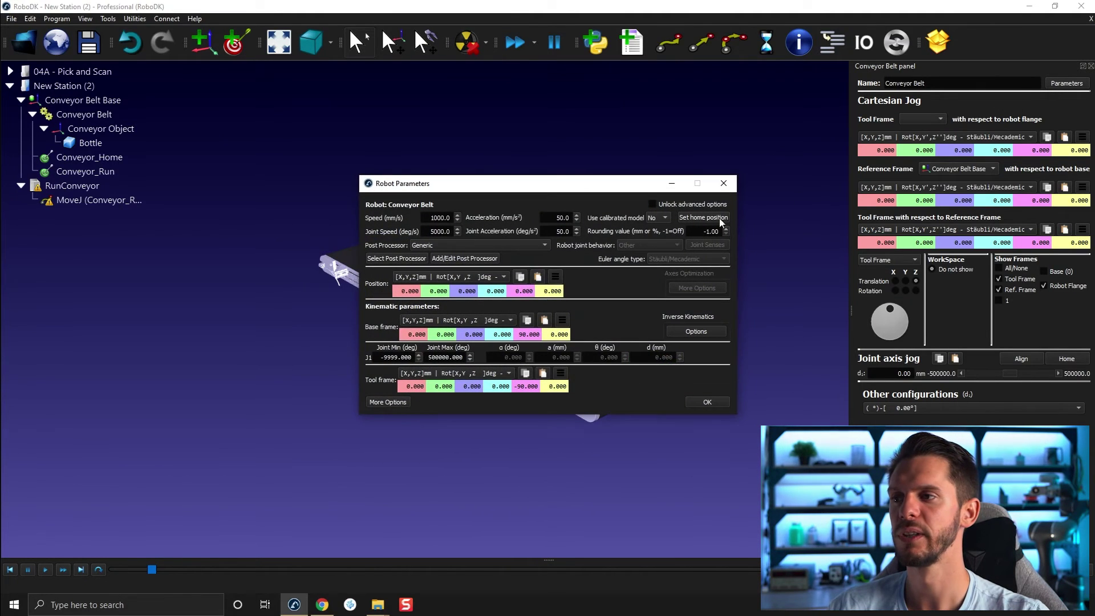
pyautogui.doubleClick(440, 231)
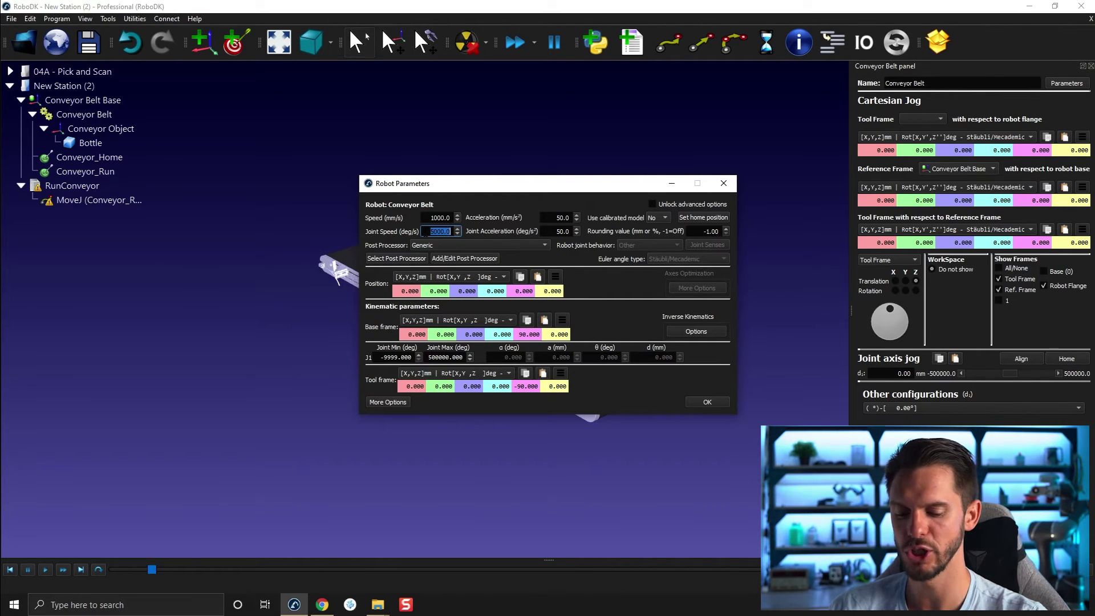
pyautogui.write('1000')
pyautogui.press('Tab')
pyautogui.write('1000')
pyautogui.doubleClick(559, 217)
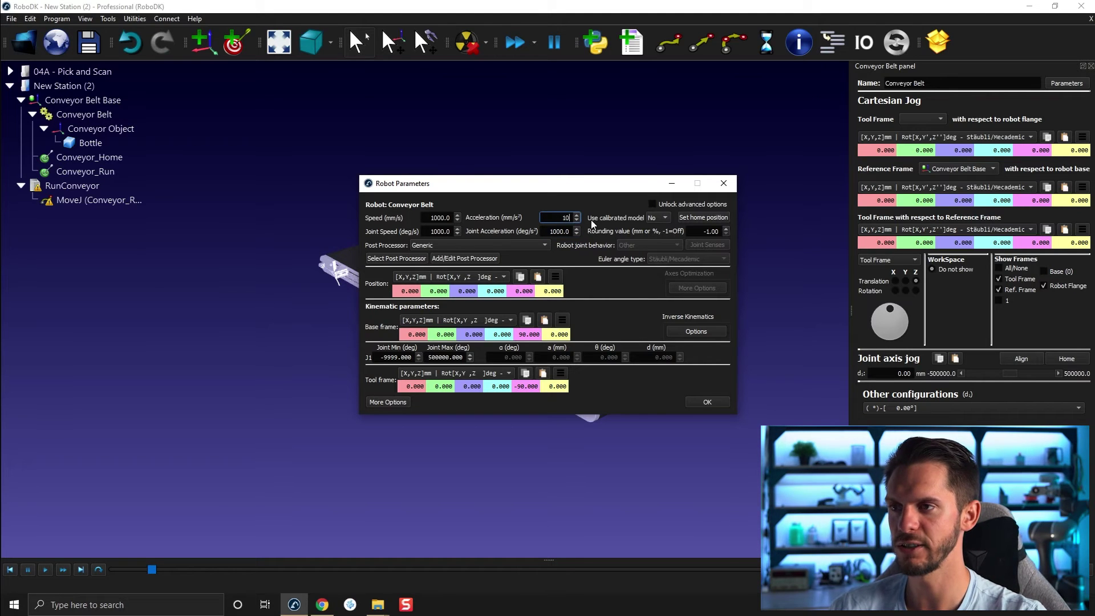
pyautogui.click(718, 401)
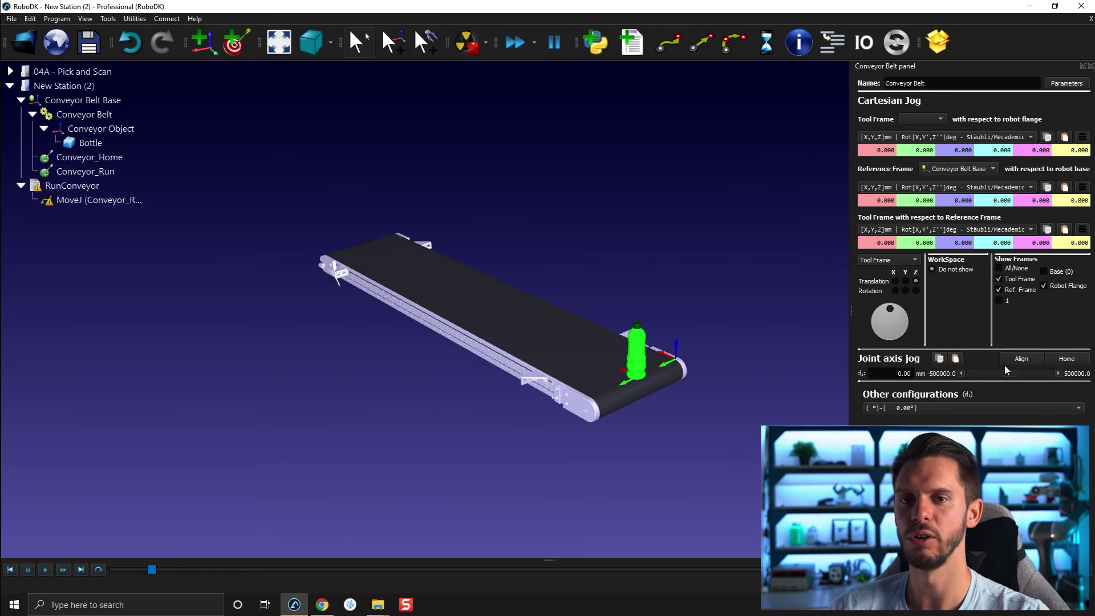
pyautogui.doubleClick(83, 186)
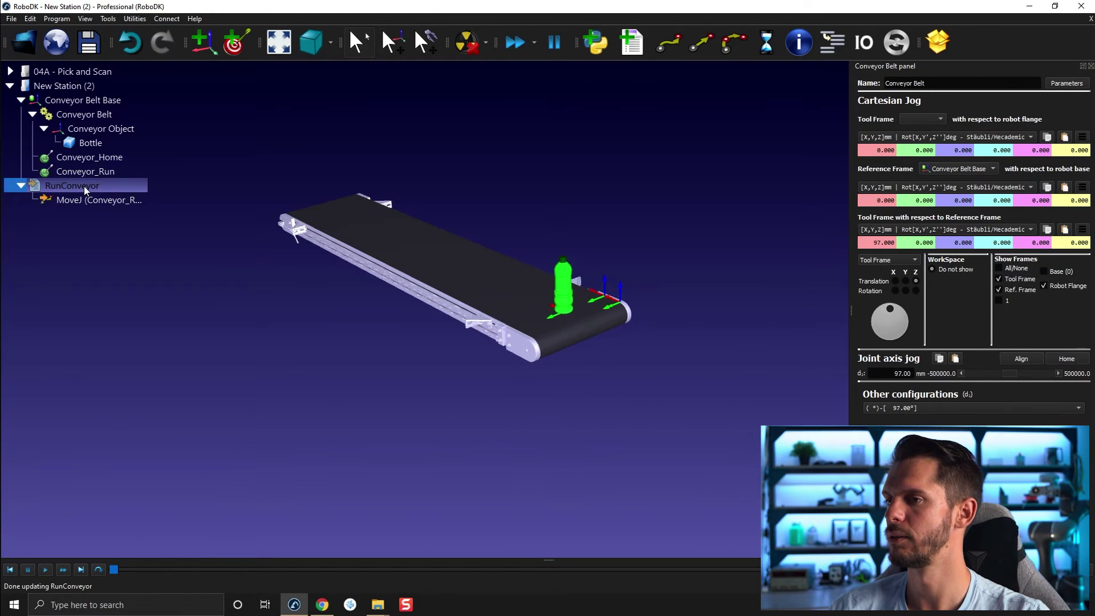
pyautogui.moveTo(420, 347); pyautogui.dragTo(475, 325)
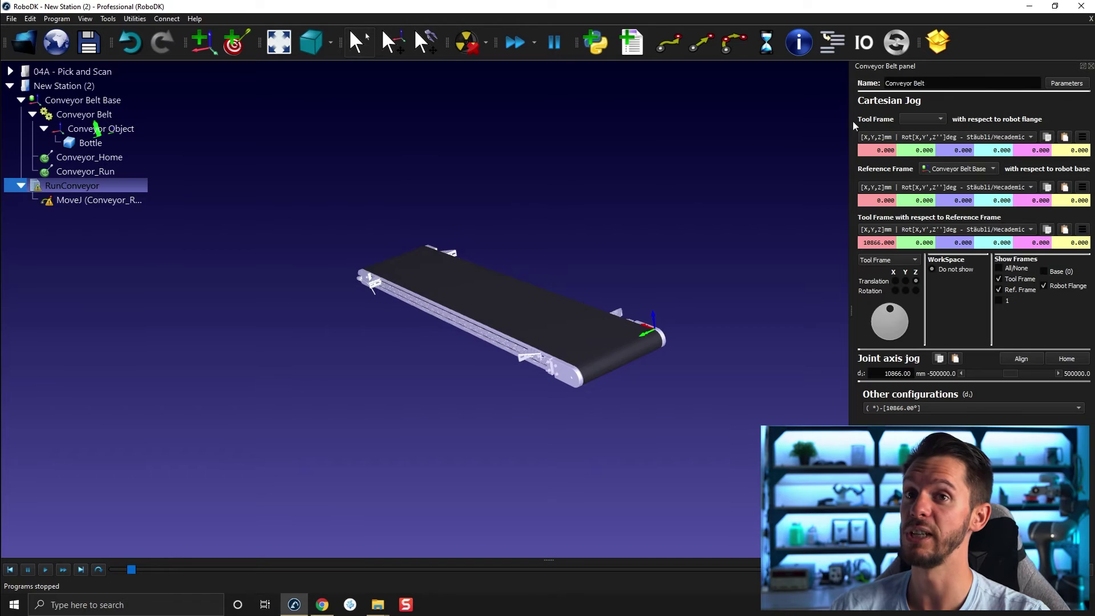
# Set the conveyor belt's linear speed to 500 mm/s and its joint speed to 500 deg/s.
pyautogui.click(1053, 86)
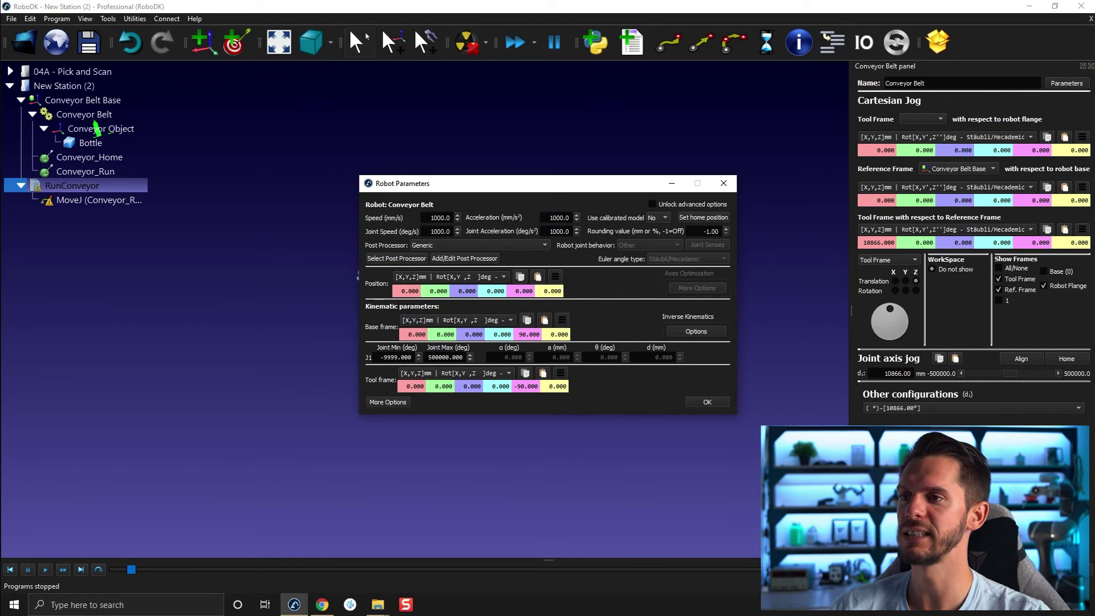
pyautogui.moveTo(570, 231); pyautogui.dragTo(543, 232)
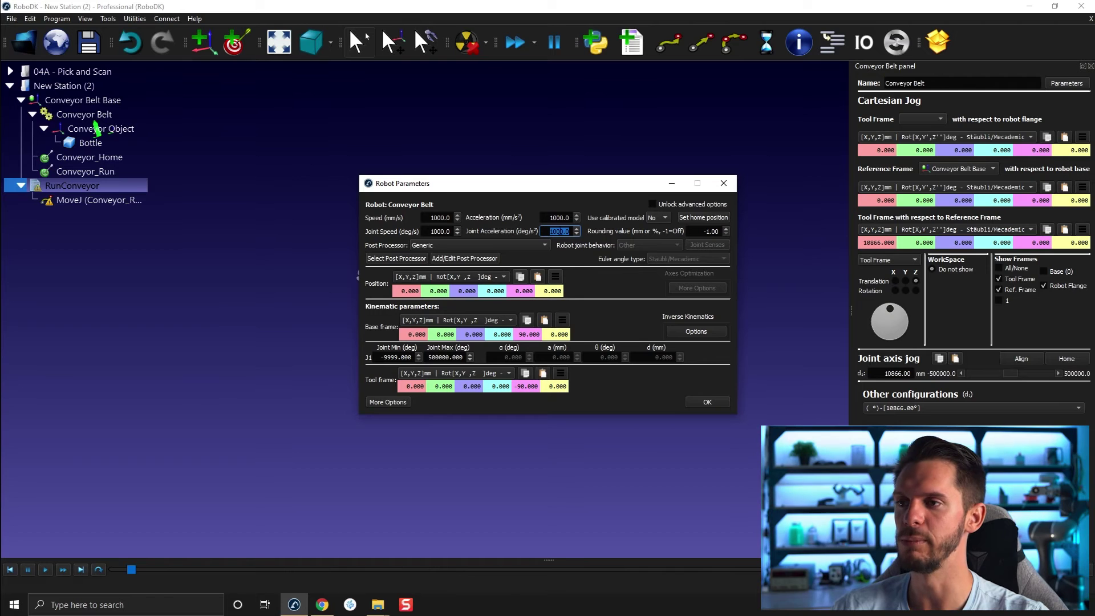
pyautogui.click(432, 230)
pyautogui.doubleClick(439, 217)
pyautogui.write('500')
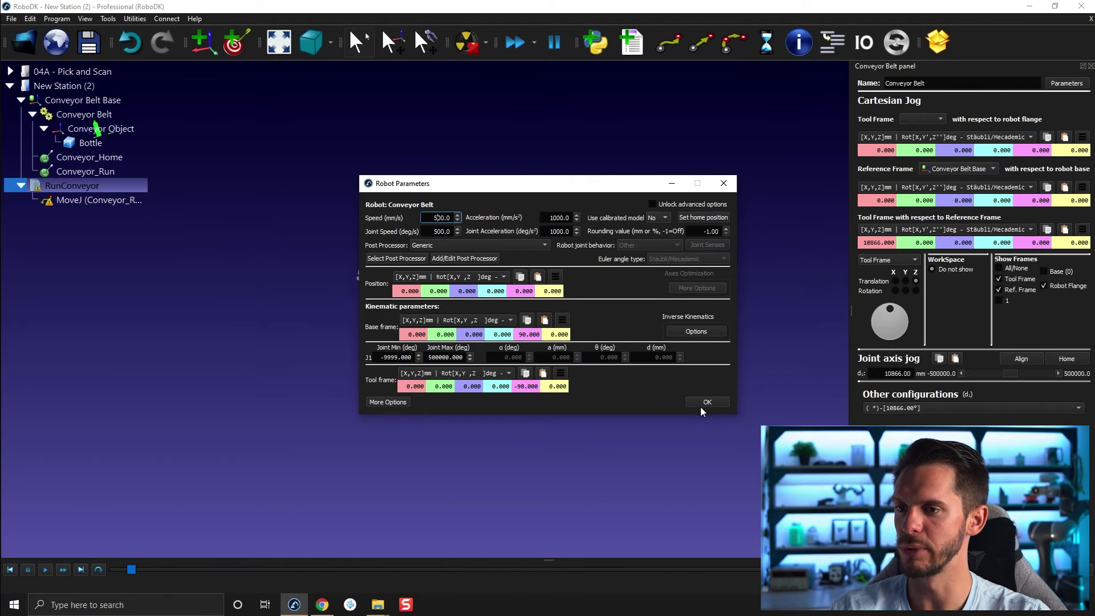
pyautogui.click(691, 406)
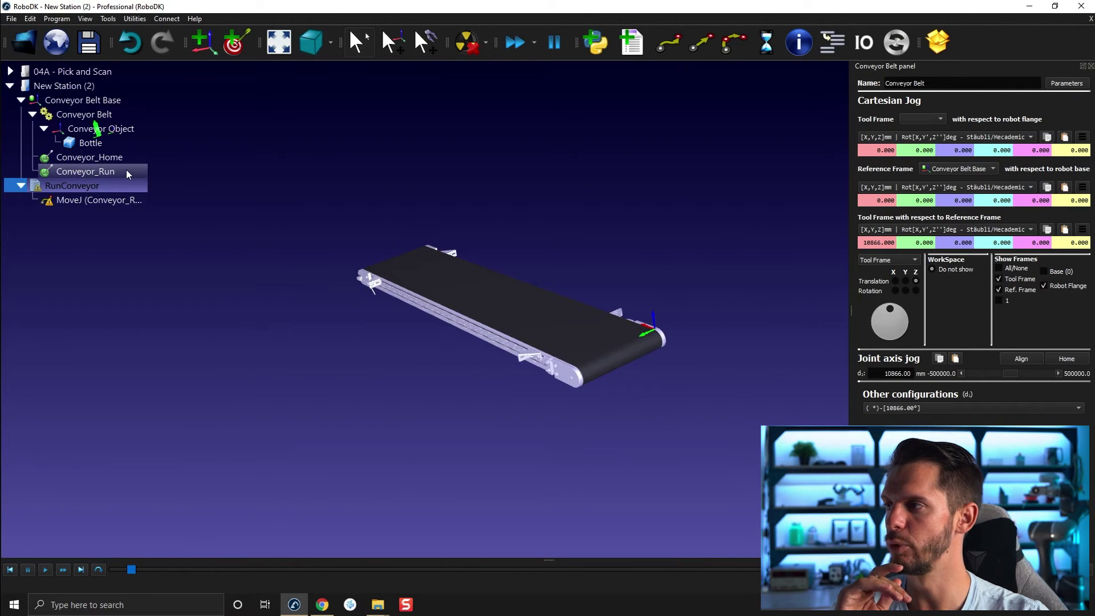
# Home the belt, run RunConveyor to check the bottle's motion at the reduced speed, and home the belt again.
pyautogui.click(1059, 361)
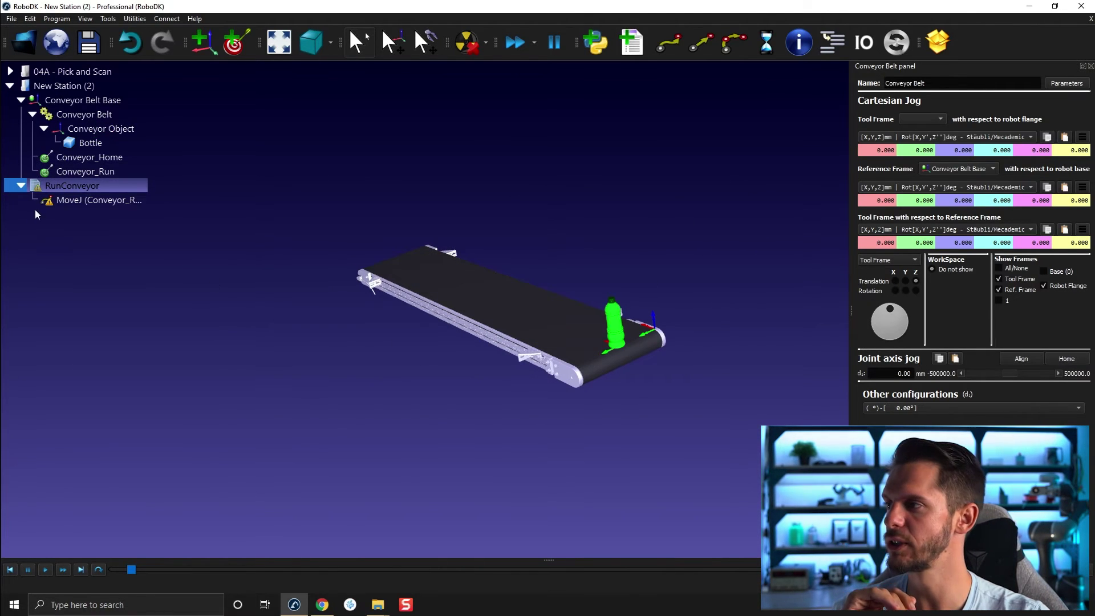
pyautogui.doubleClick(74, 187)
pyautogui.moveTo(313, 371); pyautogui.dragTo(383, 343)
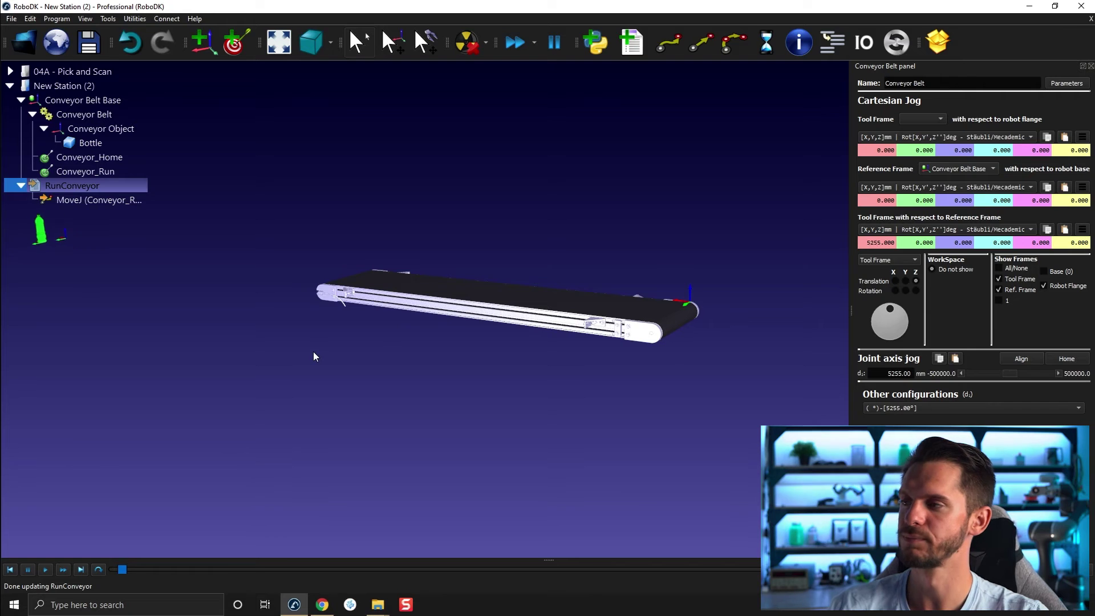
pyautogui.click(1066, 359)
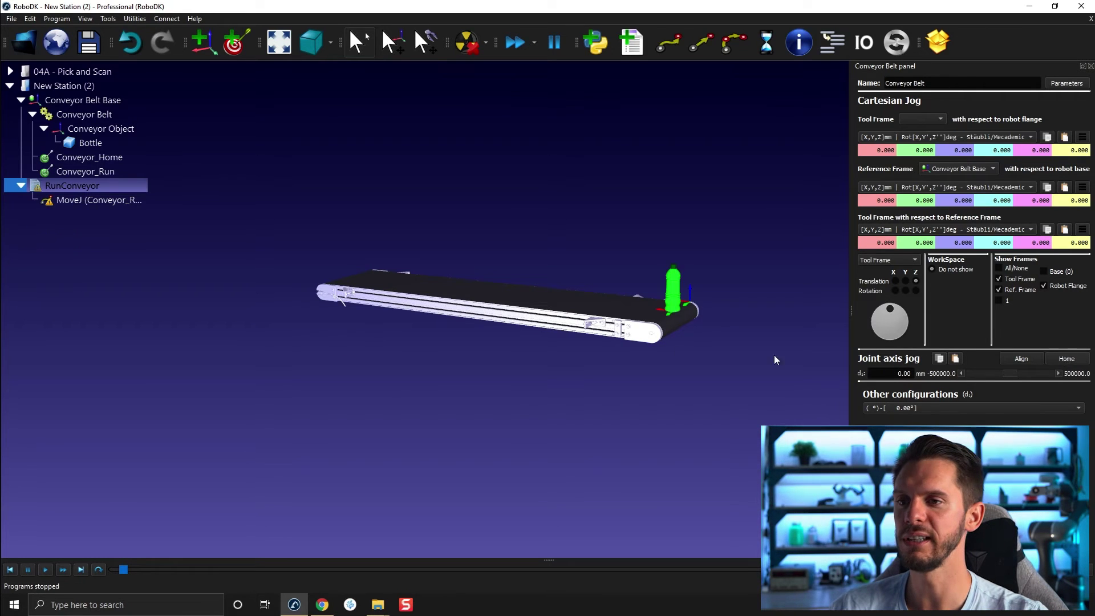
# Activate the 04A - Pick and Scan station and run MainProgram, watching the robot and both conveyors through the cycle.
pyautogui.press('0')
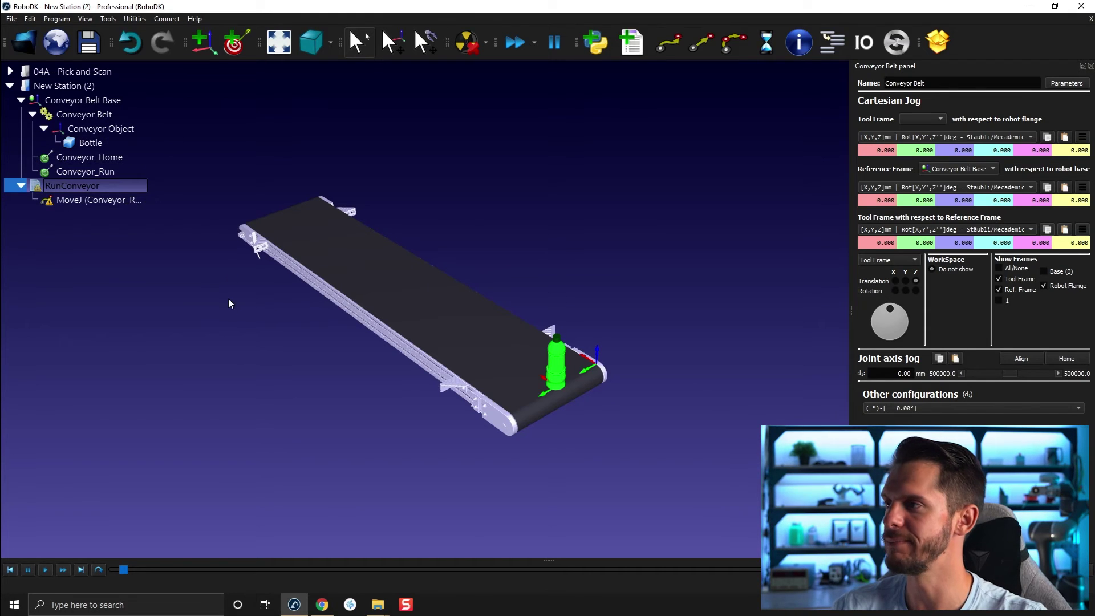
pyautogui.click(94, 73)
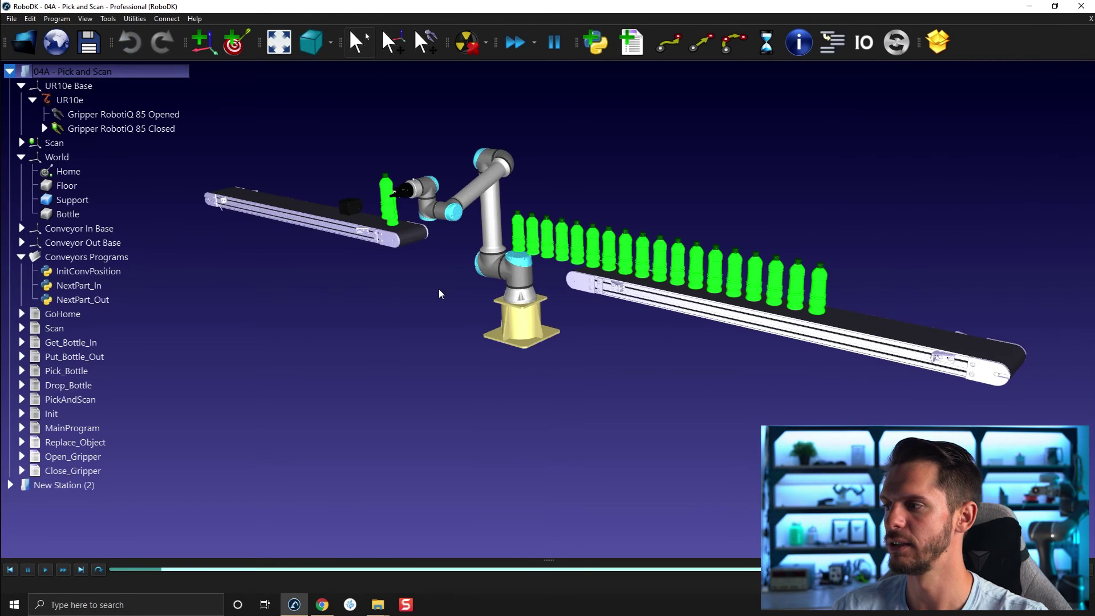
pyautogui.moveTo(439, 293); pyautogui.dragTo(525, 308)
pyautogui.moveTo(389, 251); pyautogui.dragTo(413, 296)
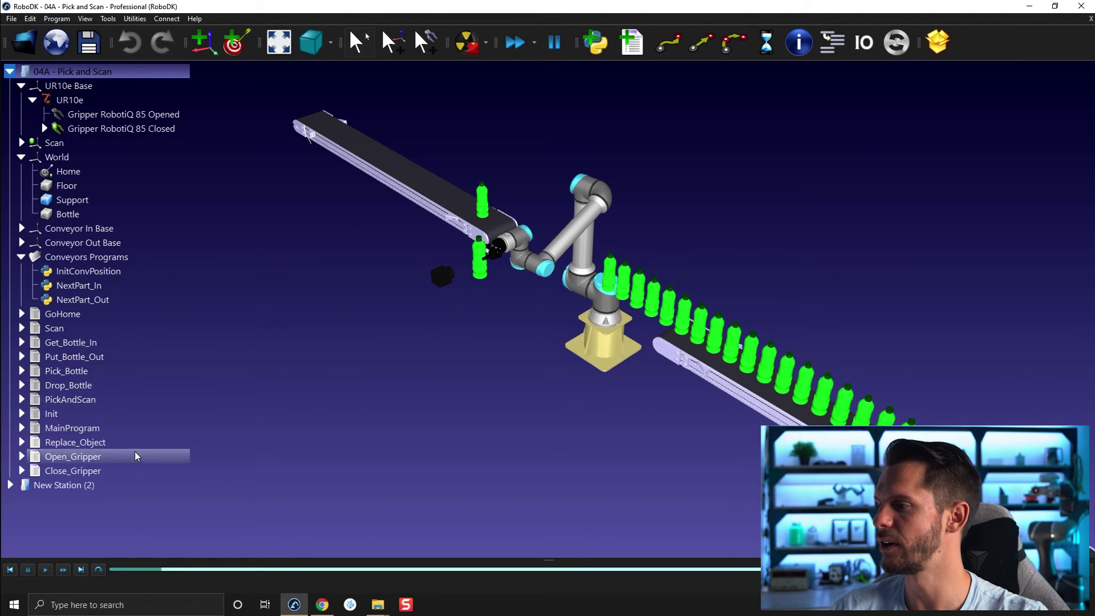
pyautogui.click(95, 386)
pyautogui.doubleClick(87, 432)
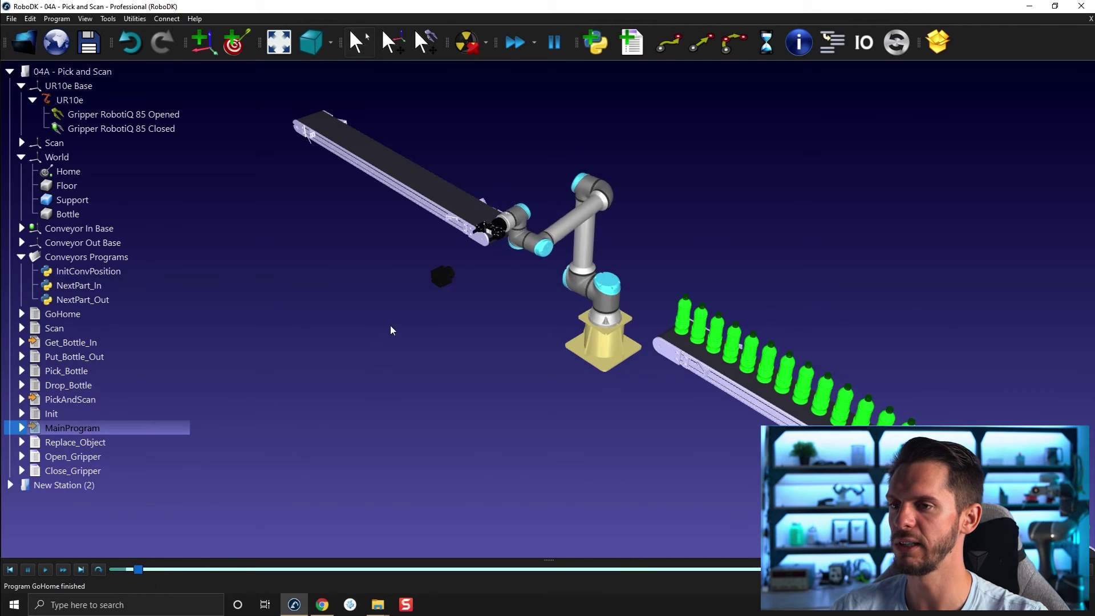
pyautogui.moveTo(699, 373)
pyautogui.mouseDown()
pyautogui.moveTo(700, 323)
pyautogui.moveTo(694, 337)
pyautogui.mouseUp()
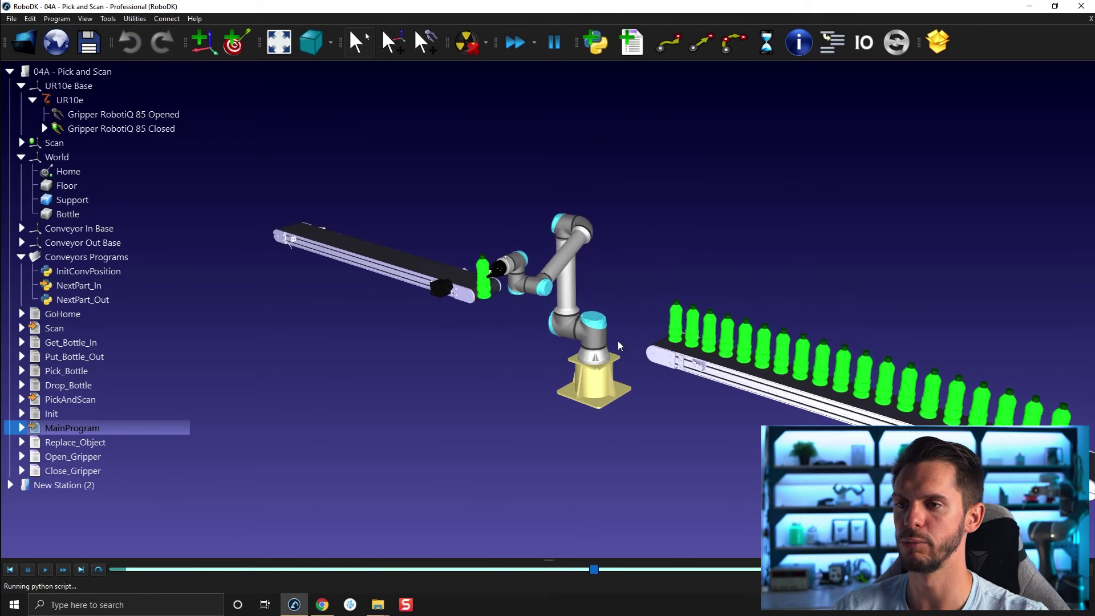
pyautogui.moveTo(593, 353); pyautogui.dragTo(579, 396)
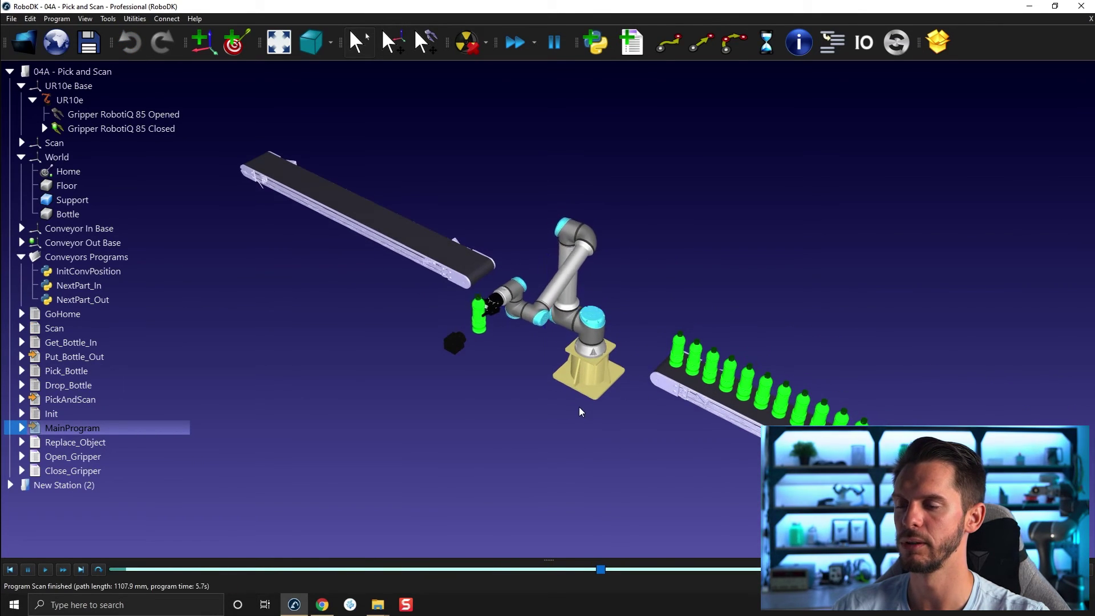
pyautogui.scroll(3, 450, 275)
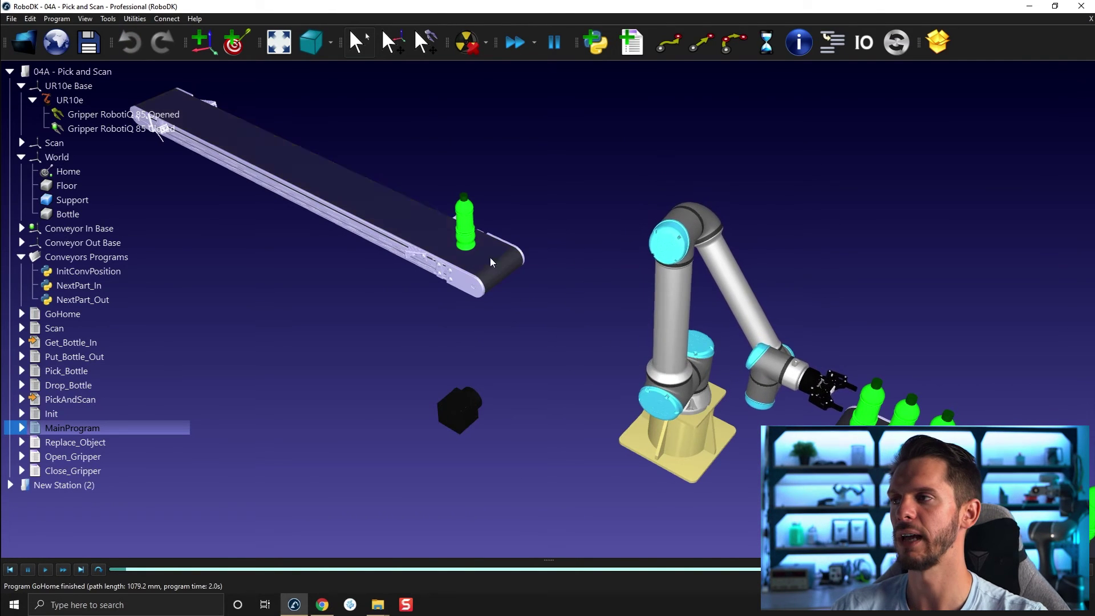
pyautogui.moveTo(447, 288); pyautogui.dragTo(423, 239, button='middle')
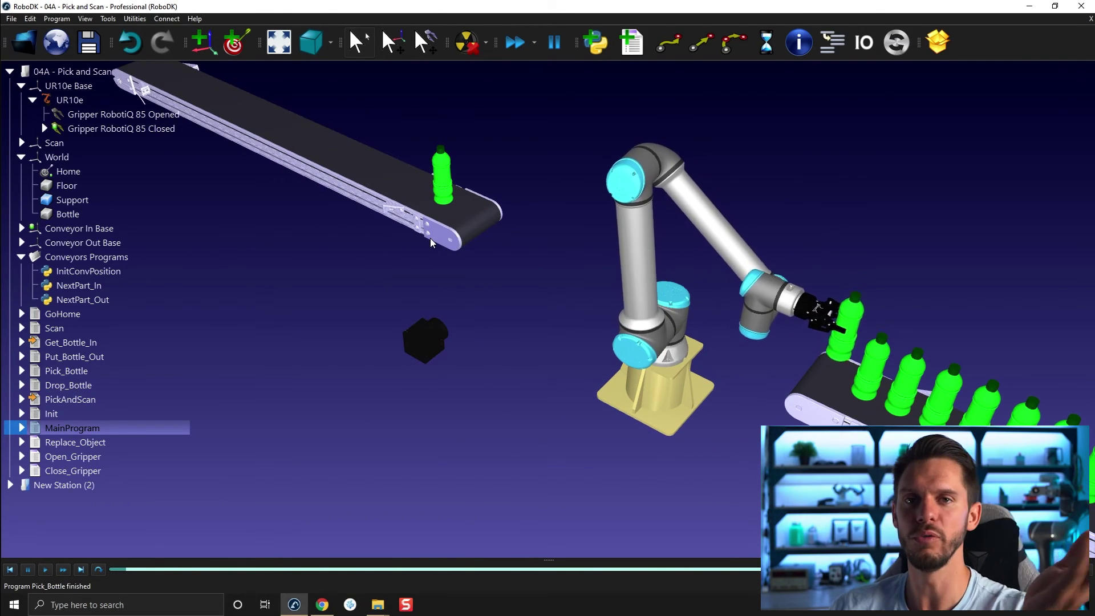
pyautogui.moveTo(430, 238); pyautogui.dragTo(234, 141)
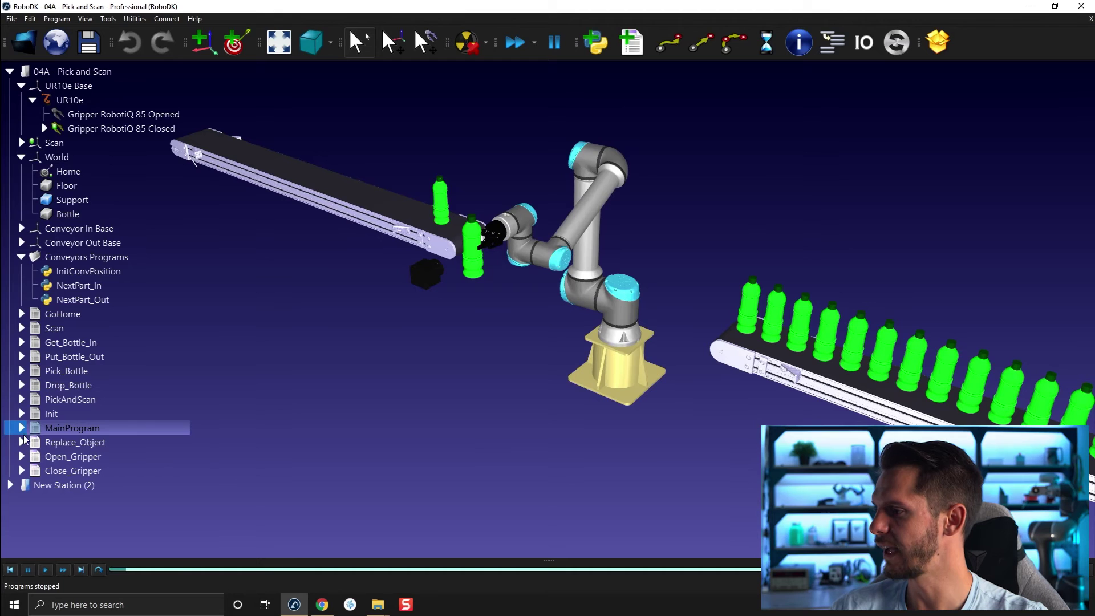
# Examine the sequence of calls inside the PickAndScan program.
pyautogui.click(22, 399)
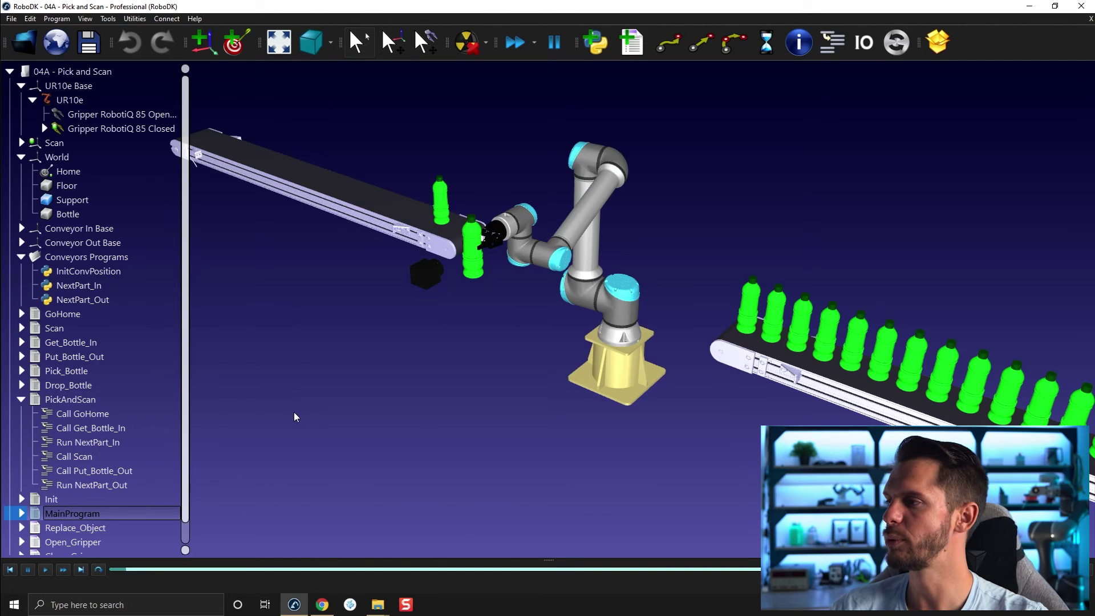
pyautogui.click(21, 399)
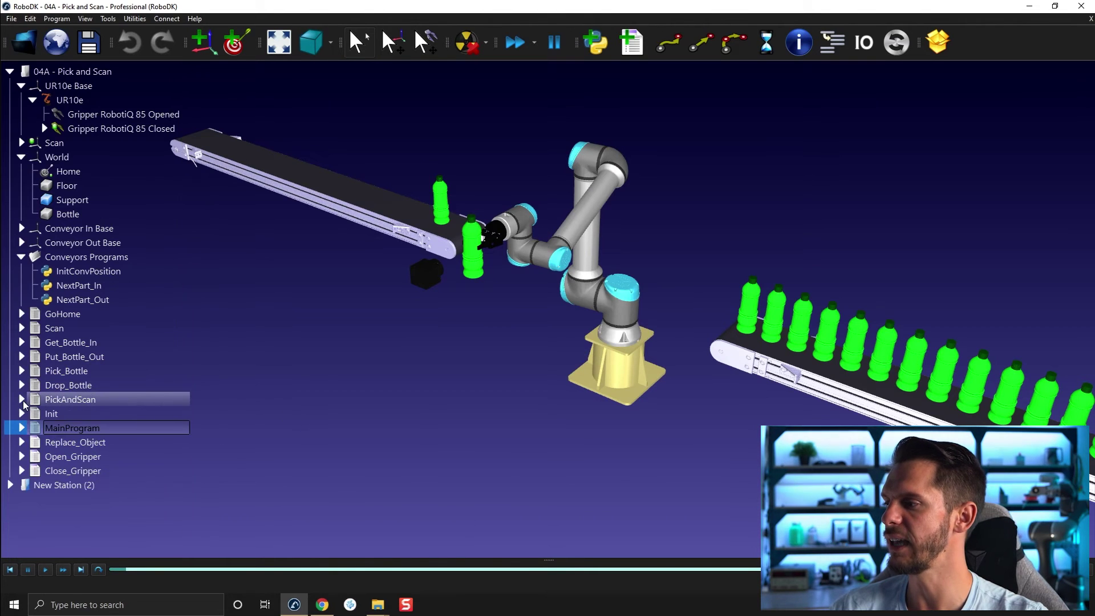
pyautogui.click(330, 397)
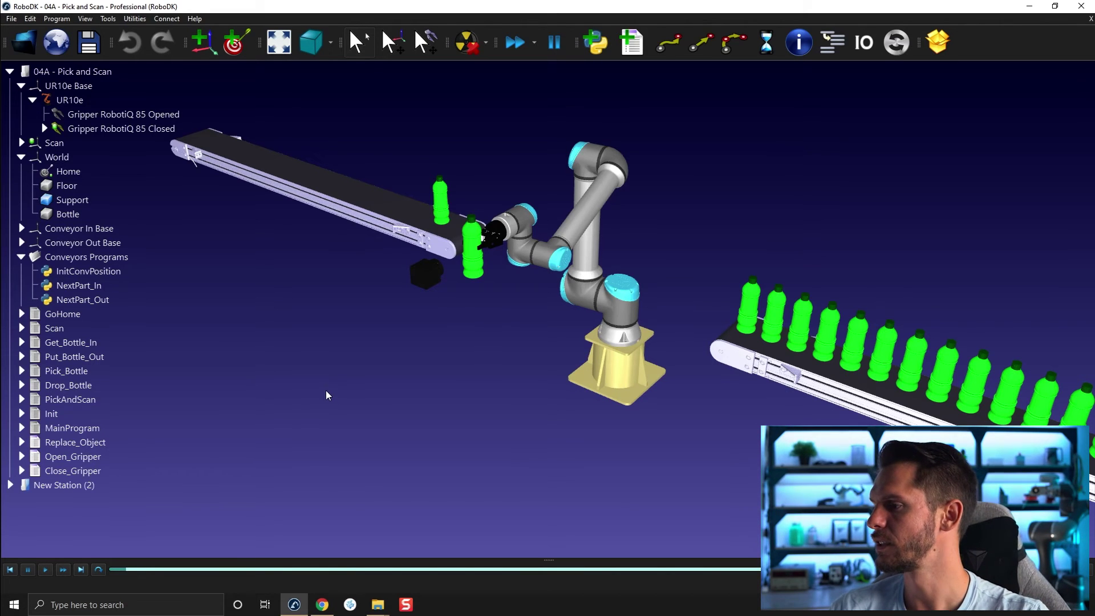
# Create a new program in the Pick and Scan station and name it Run_Conv_Out.
pyautogui.click(631, 42)
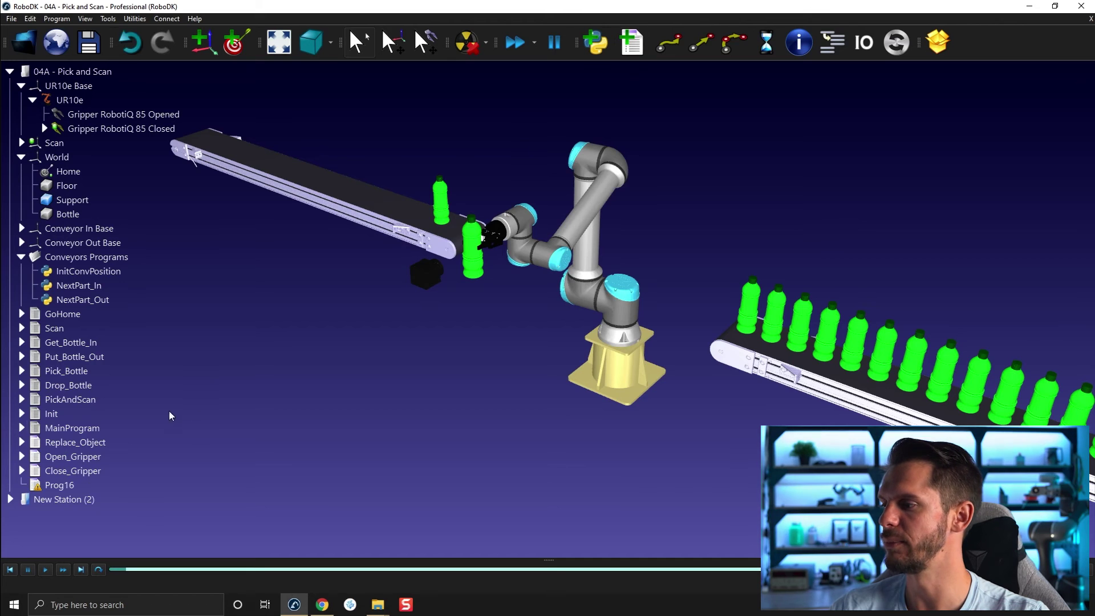
pyautogui.click(84, 484)
pyautogui.write('Run_Conv_Out')
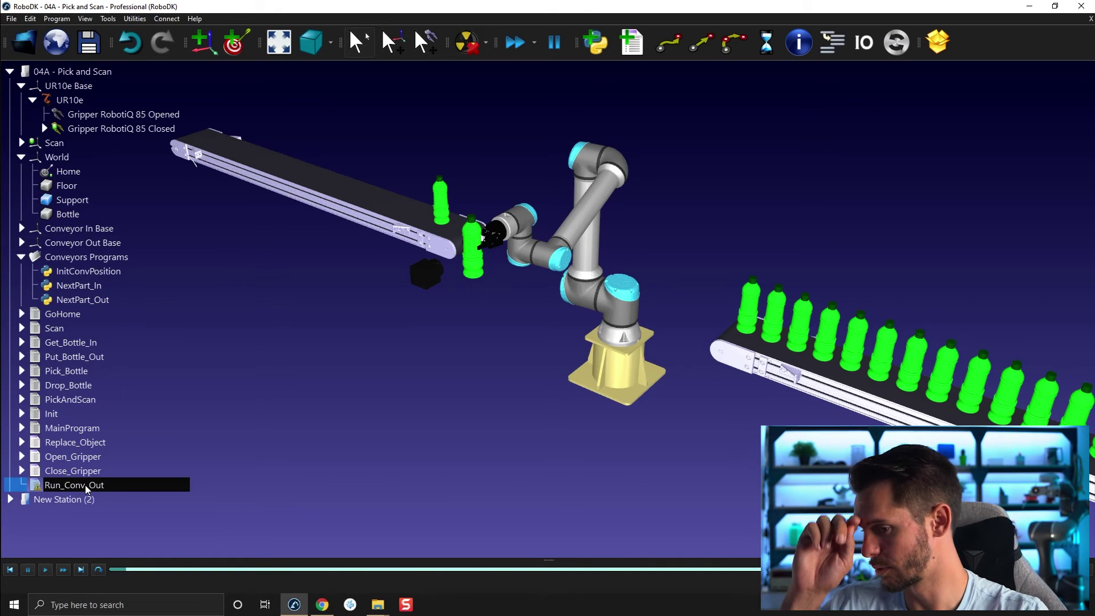
pyautogui.press('Return')
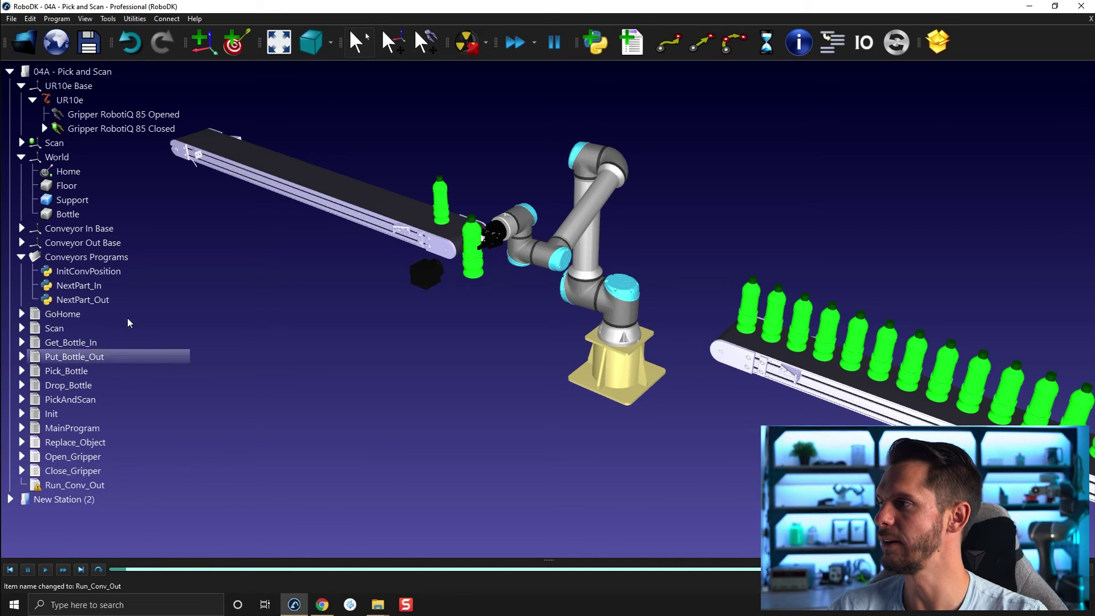
# Jog the Conveyor Out mechanism under Conveyor Out Base to its maximum joint position of 500000 mm.
pyautogui.click(21, 256)
pyautogui.click(21, 244)
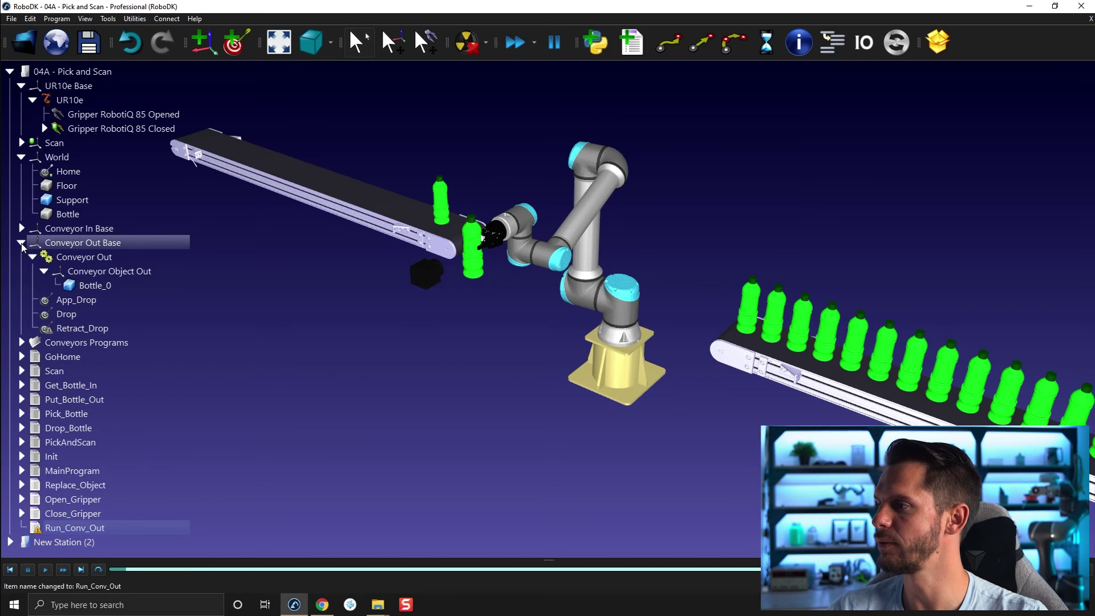
pyautogui.doubleClick(332, 184)
pyautogui.moveTo(332, 184)
pyautogui.mouseDown()
pyautogui.moveTo(463, 388)
pyautogui.moveTo(618, 378)
pyautogui.moveTo(608, 385)
pyautogui.mouseUp()
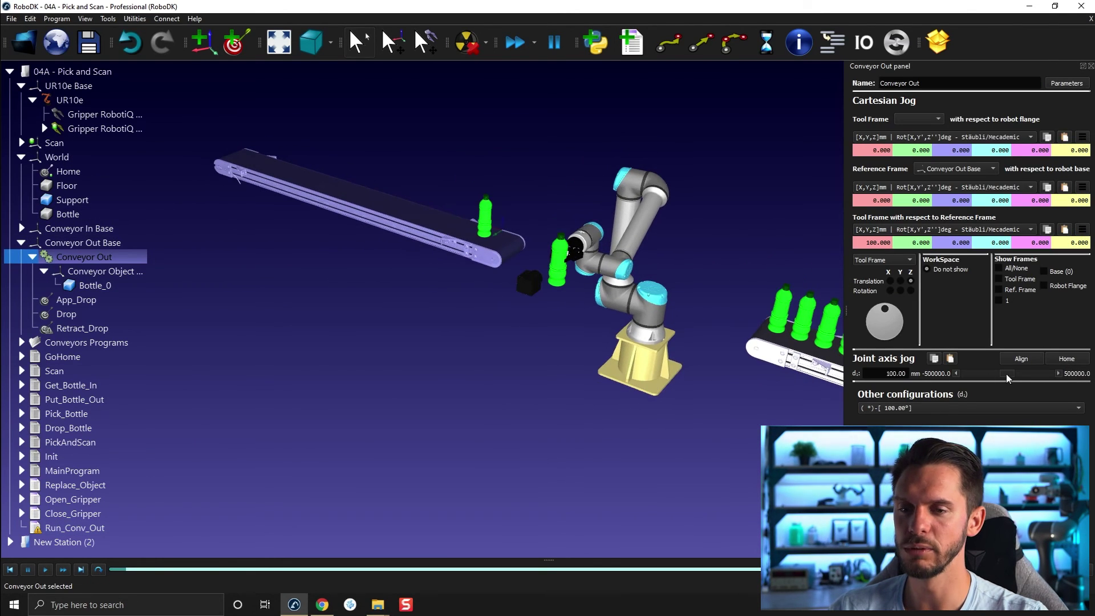
pyautogui.moveTo(1009, 372); pyautogui.dragTo(1075, 381)
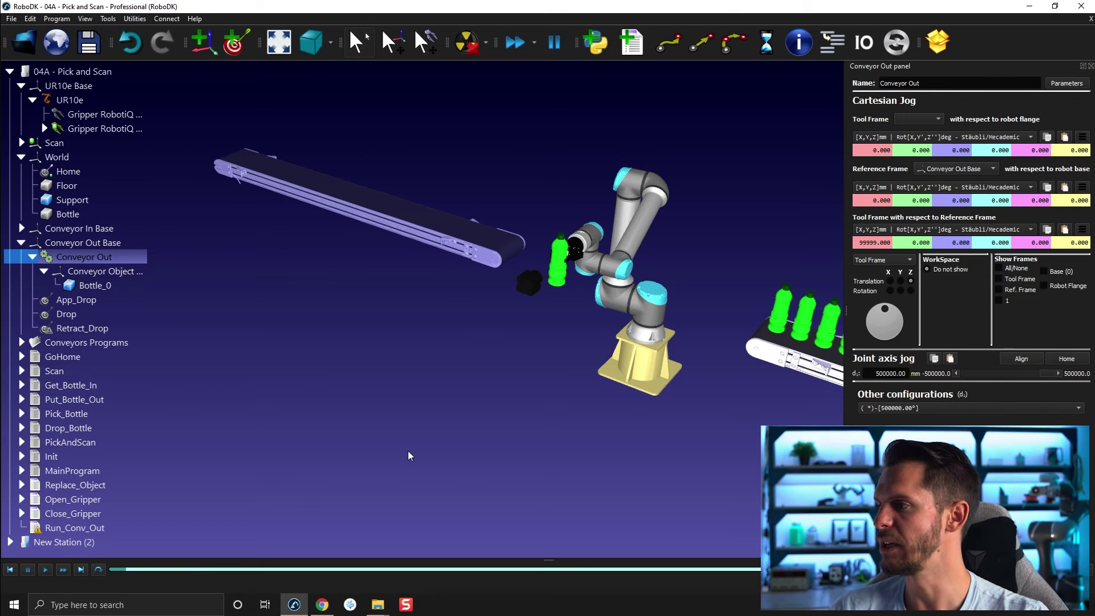
# Add a new target under Conveyor Out Base and link it to the Conveyor Out mechanism.
pyautogui.click(91, 246)
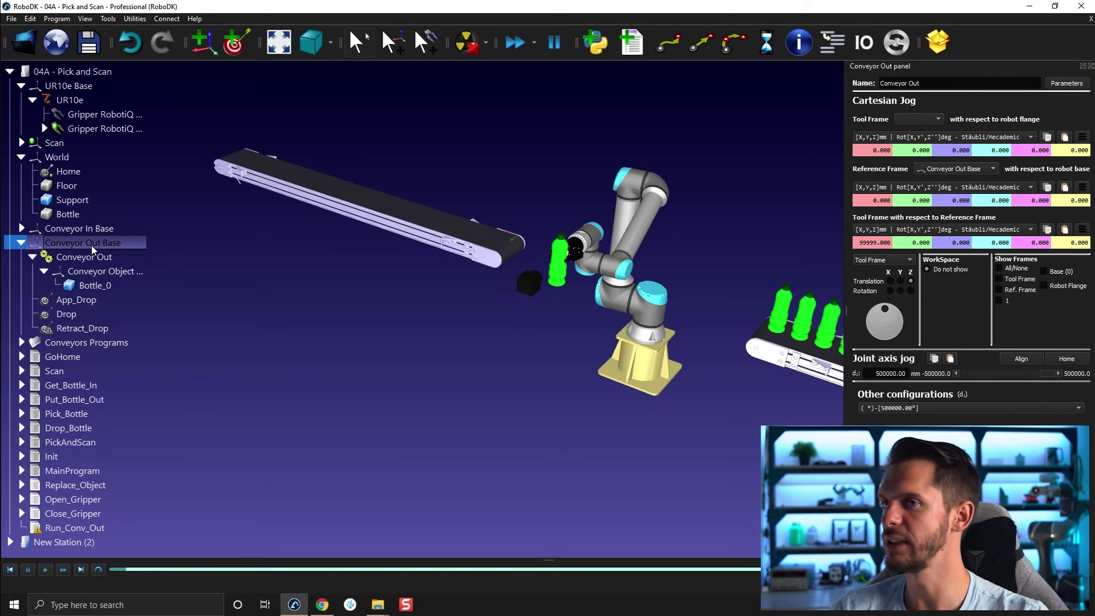
pyautogui.click(234, 41)
pyautogui.click(90, 341)
pyautogui.rightClick(90, 341)
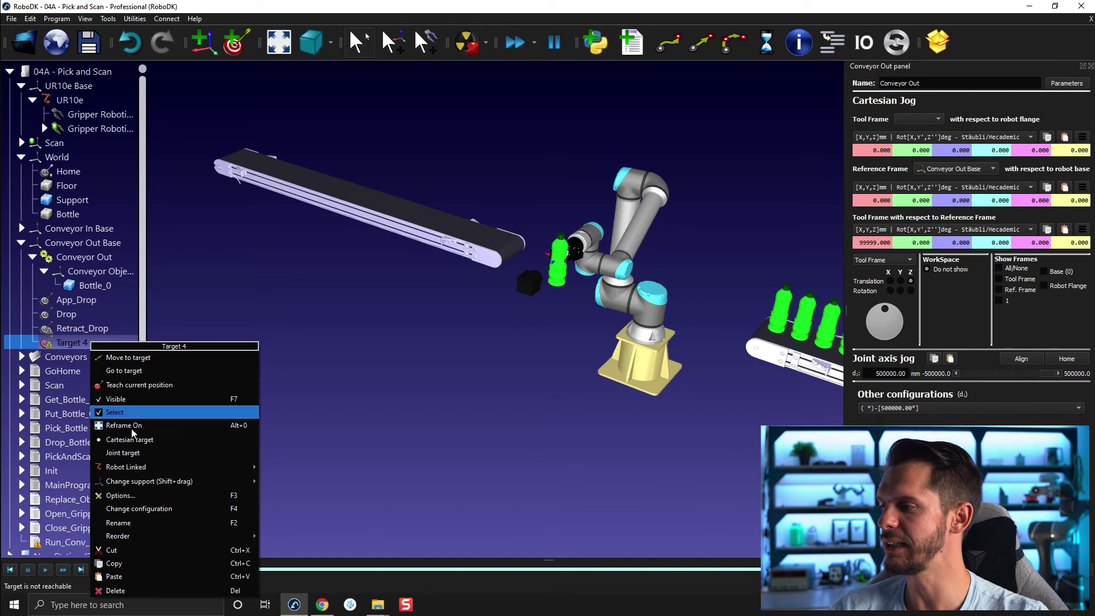
pyautogui.moveTo(157, 468)
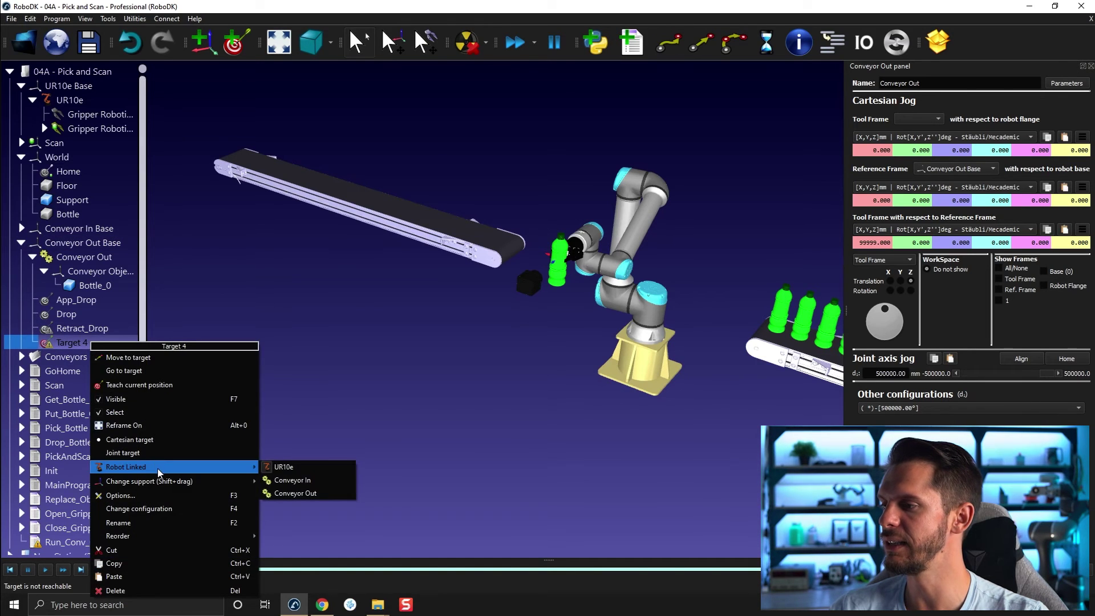
pyautogui.click(331, 492)
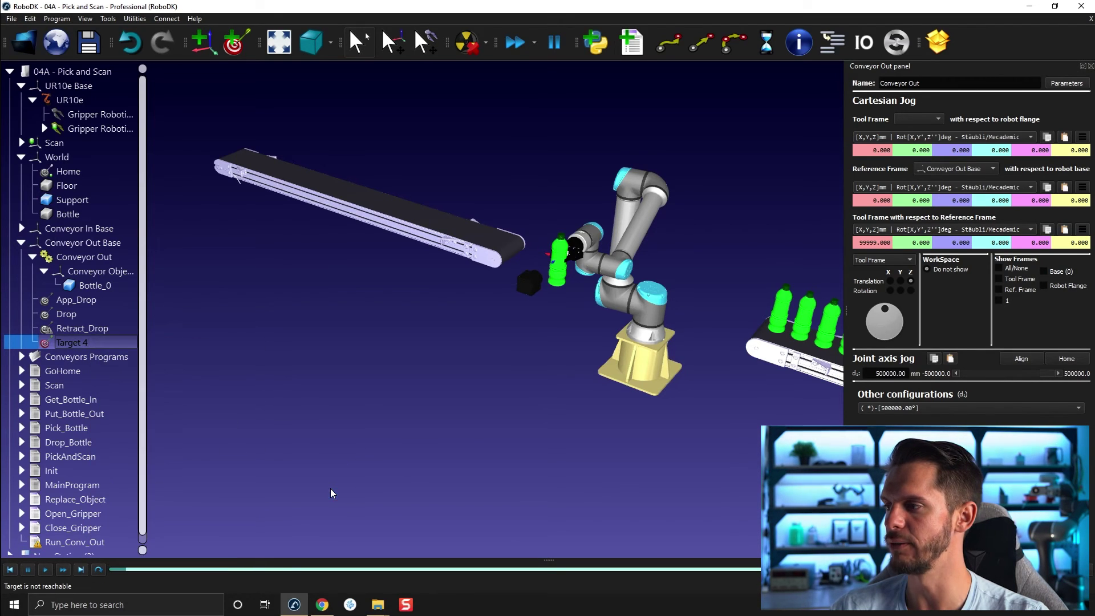
# Make the new target a joint target and teach it the conveyor's current position.
pyautogui.rightClick(83, 341)
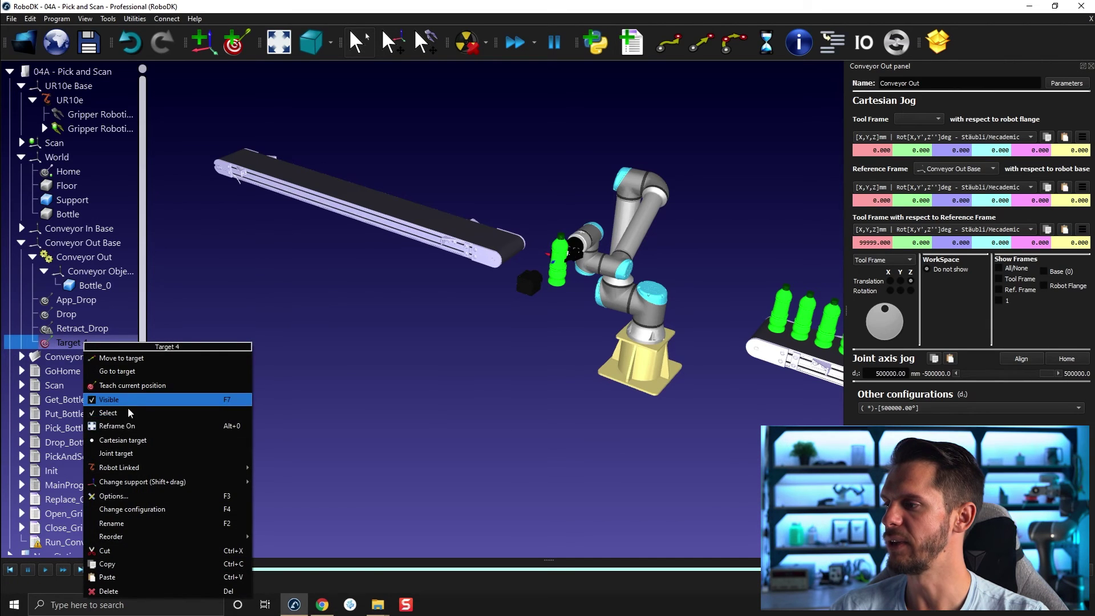
pyautogui.click(136, 452)
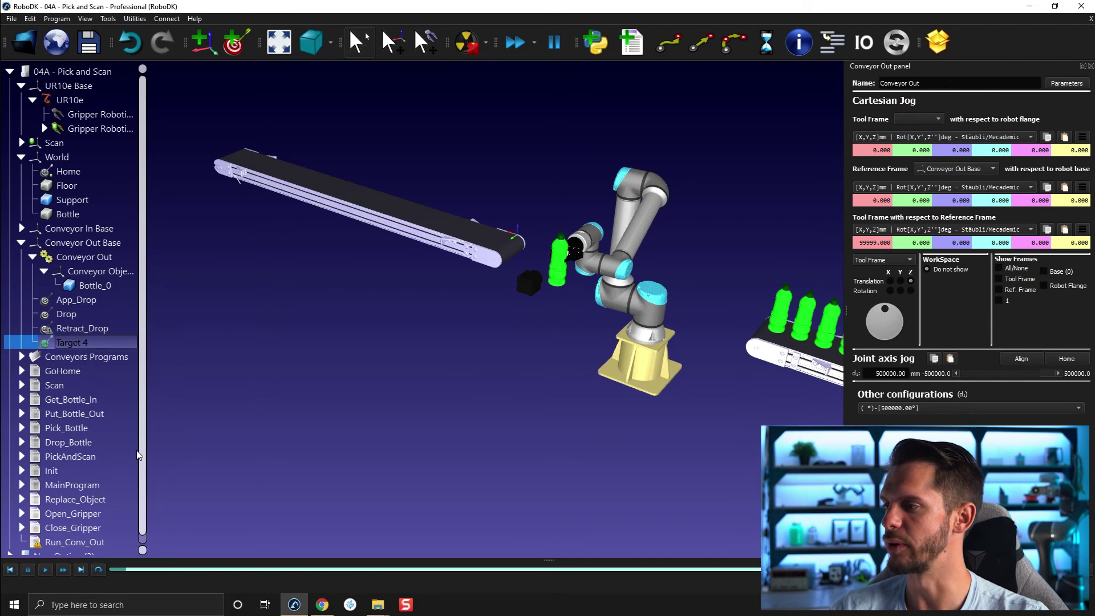
pyautogui.rightClick(78, 342)
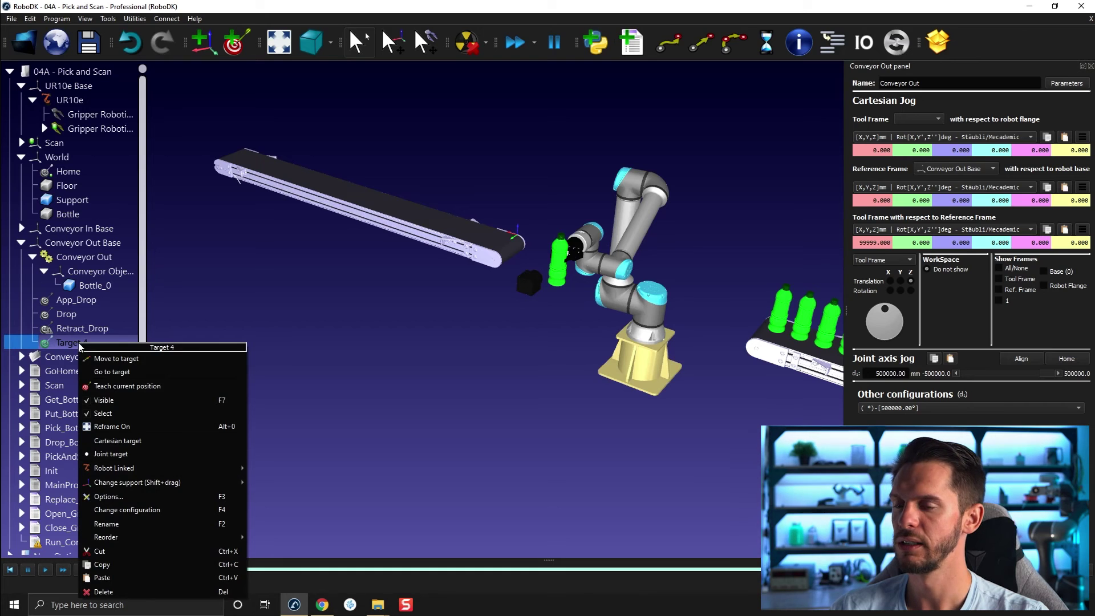
pyautogui.click(152, 385)
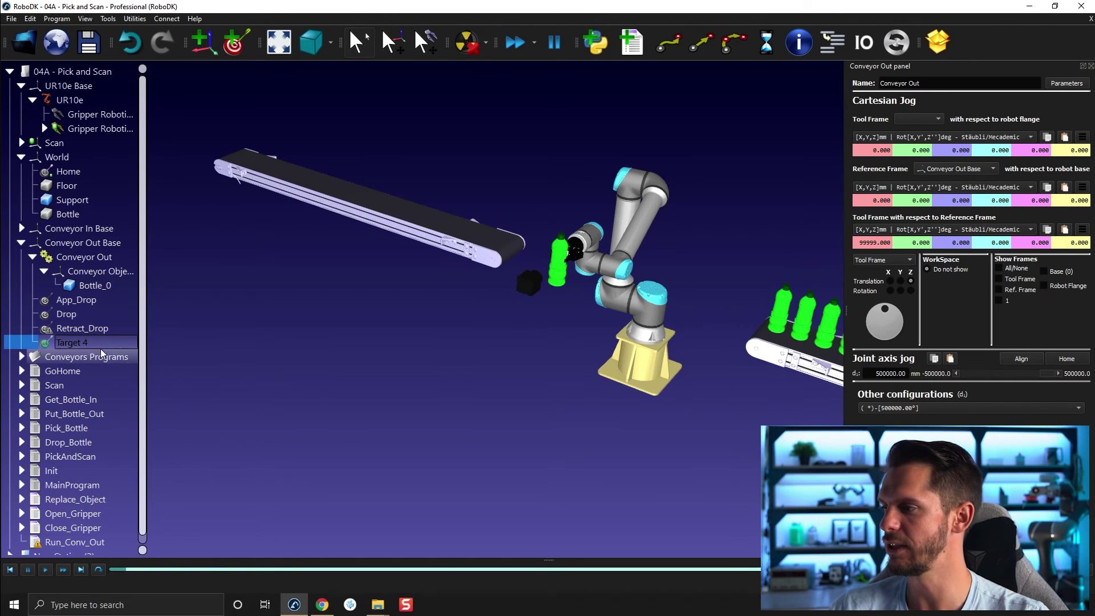
# Rename the new conveyor target Run_Conveyor.
pyautogui.write('Run')
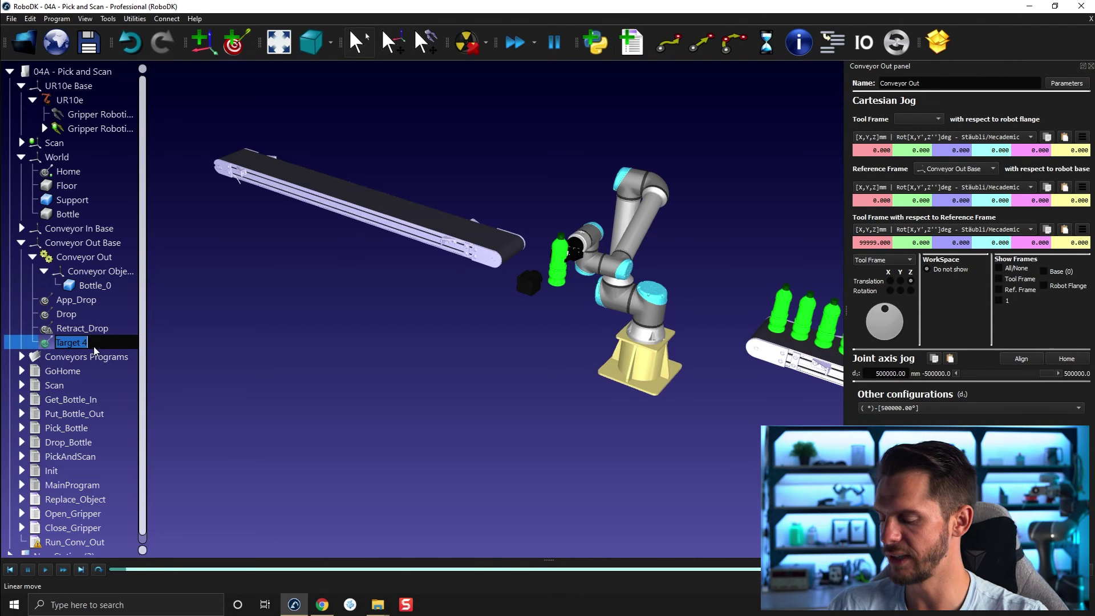
pyautogui.write('_Conv')
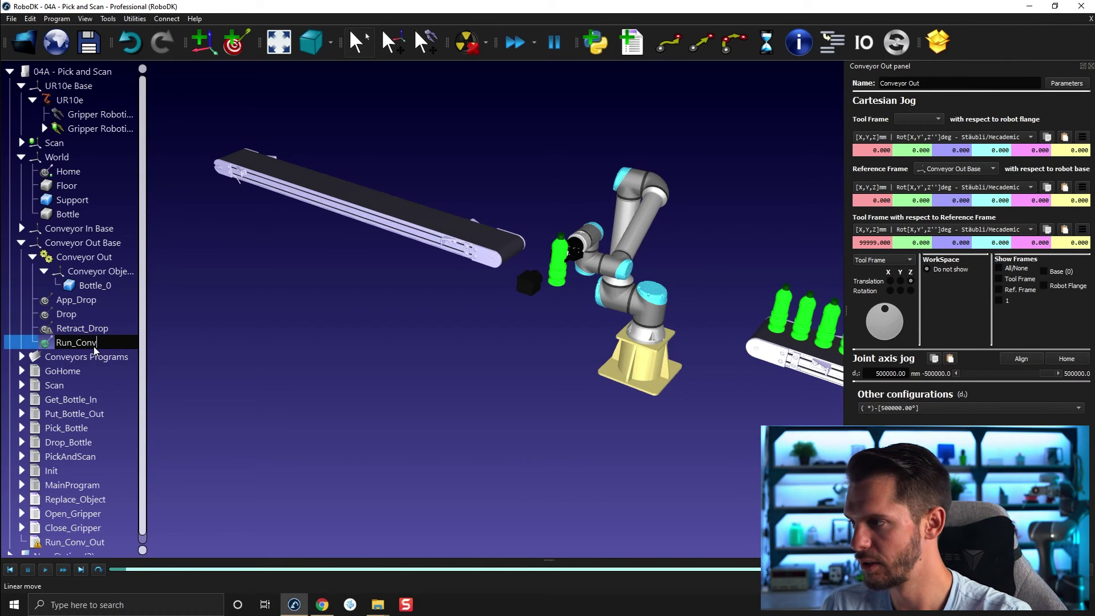
pyautogui.write('eyo')
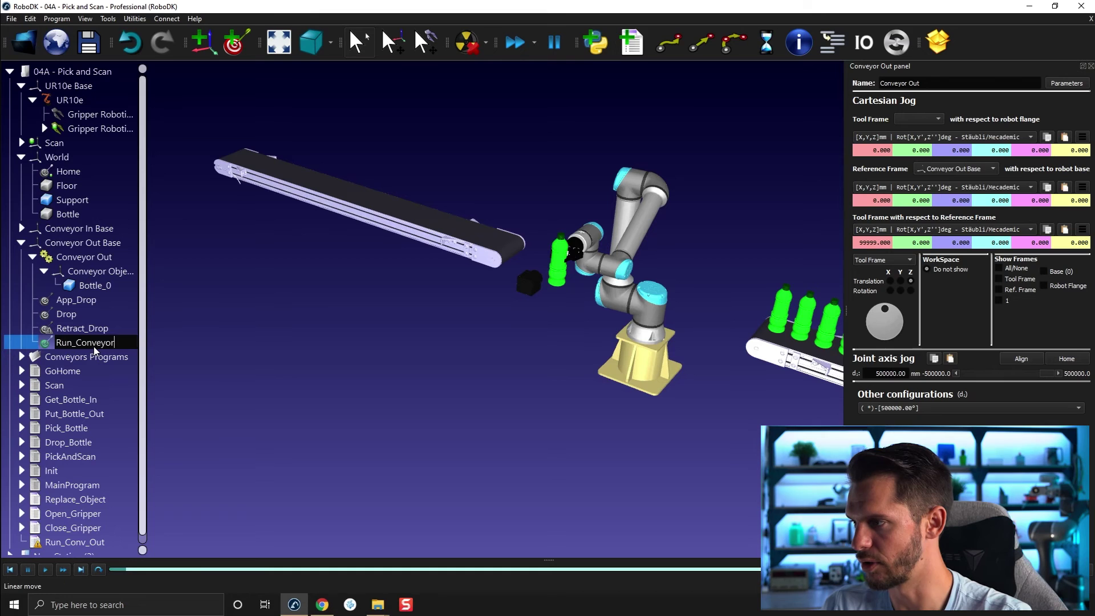
pyautogui.write('r')
pyautogui.press('Return')
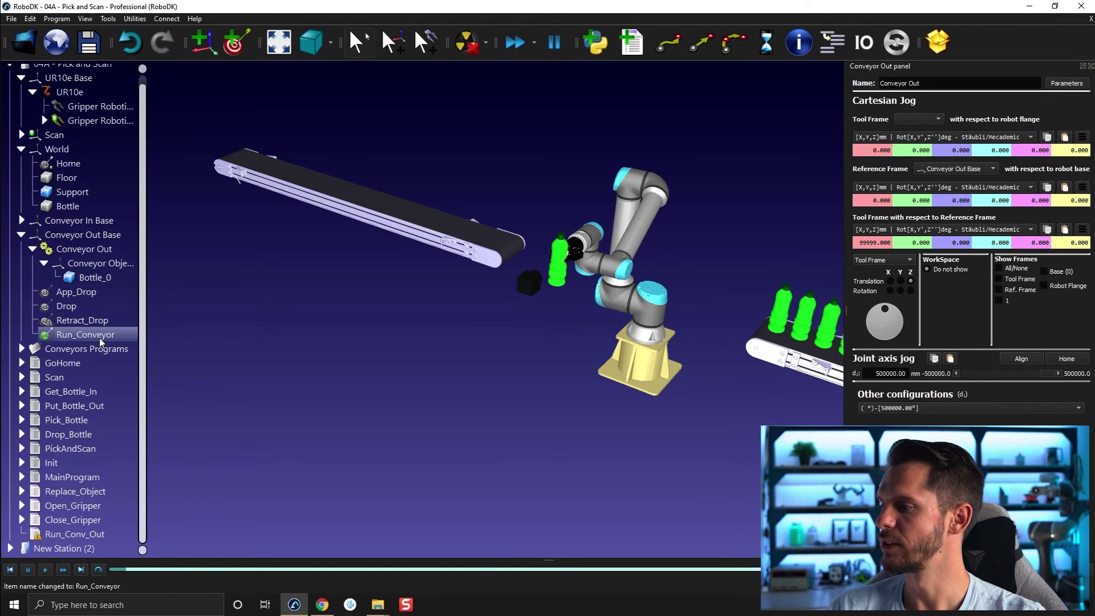
# Link the Run_Conv_Out program to the Conveyor Out mechanism.
pyautogui.click(86, 334)
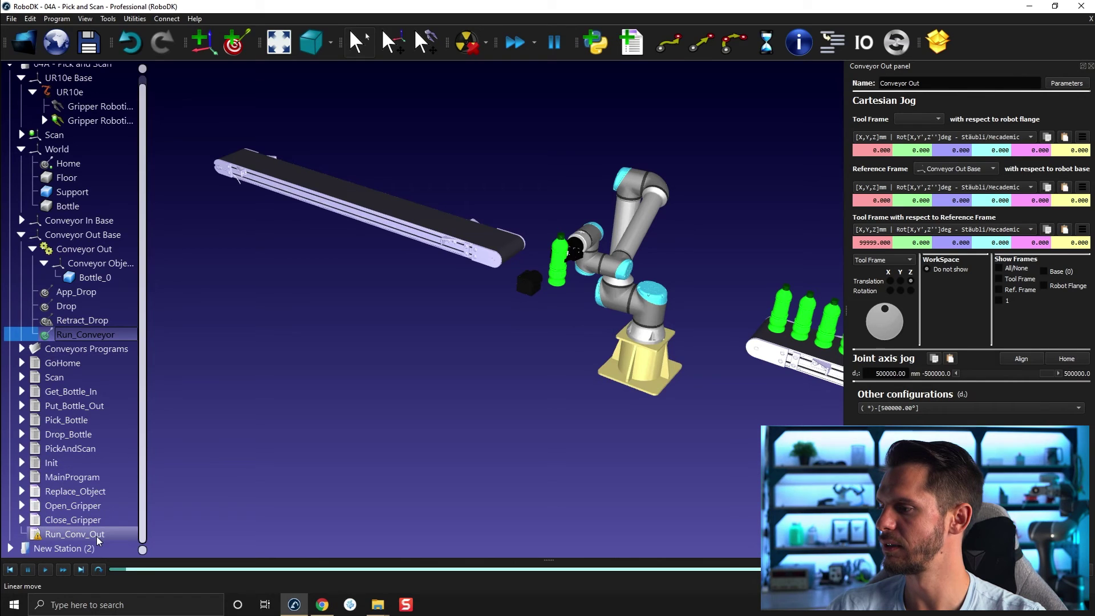
pyautogui.rightClick(98, 539)
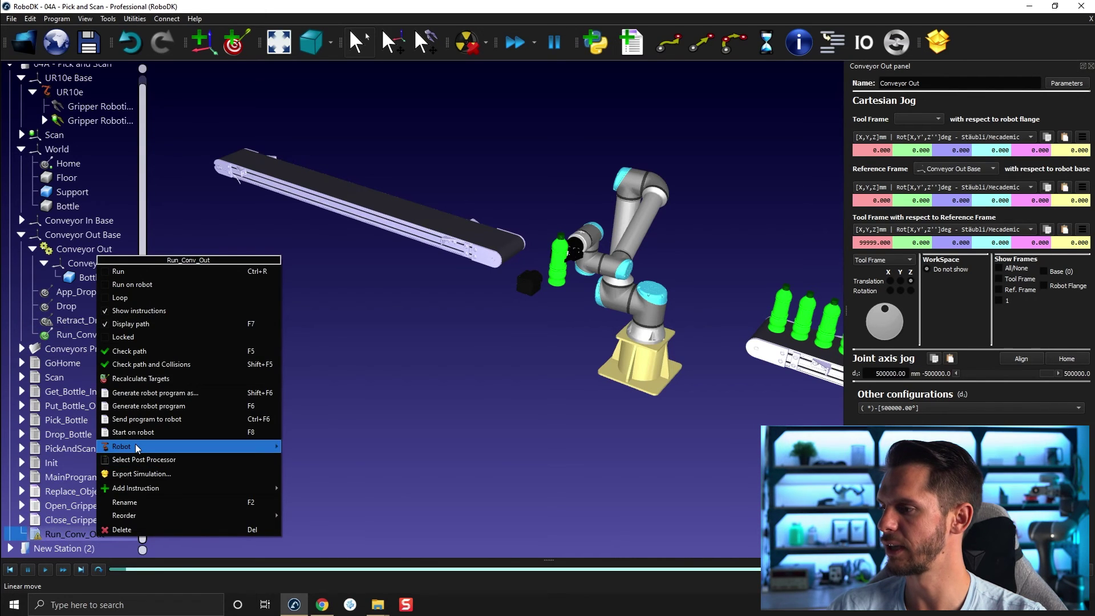
pyautogui.moveTo(136, 445)
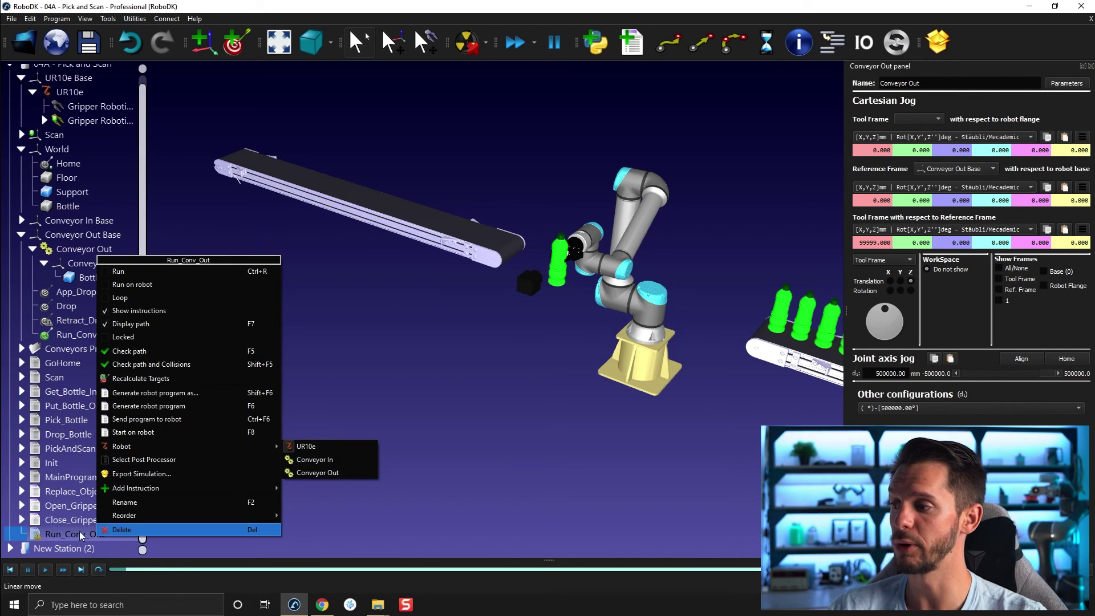
pyautogui.click(137, 558)
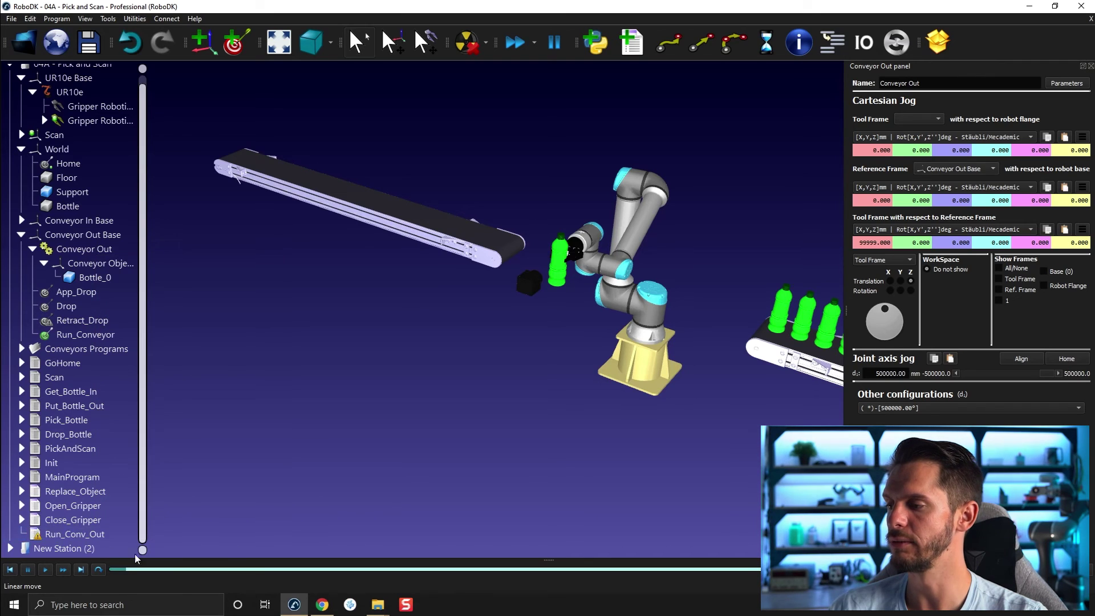
pyautogui.rightClick(88, 536)
pyautogui.moveTo(141, 451)
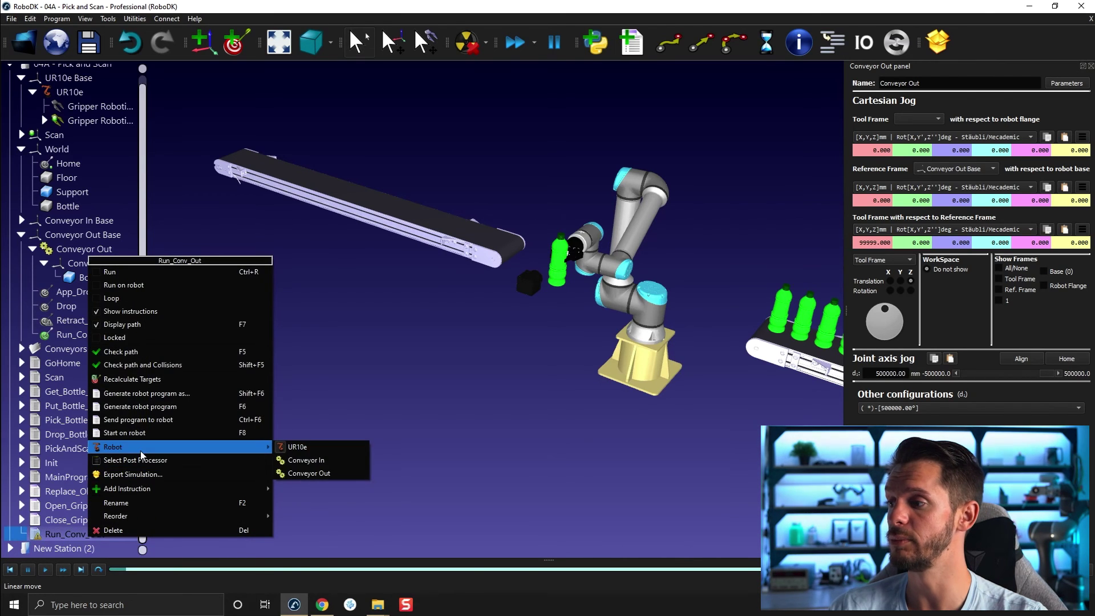
pyautogui.click(346, 477)
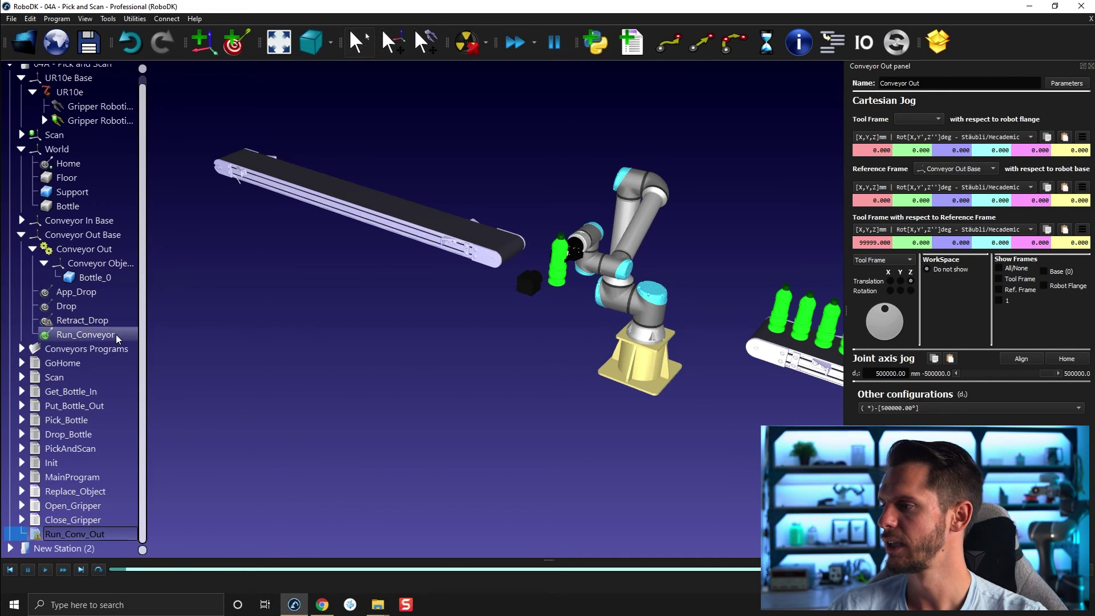
# Add a joint move to the Run_Conveyor target in Run_Conv_Out and delete its automatically inserted Set Ref. instruction.
pyautogui.click(85, 335)
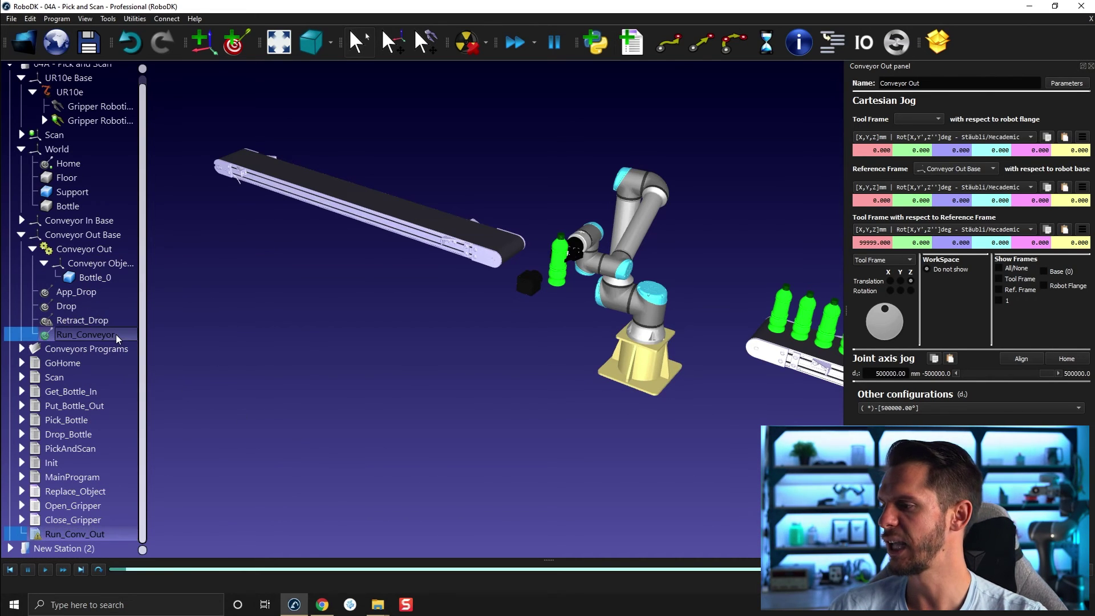
pyautogui.click(667, 42)
pyautogui.click(84, 518)
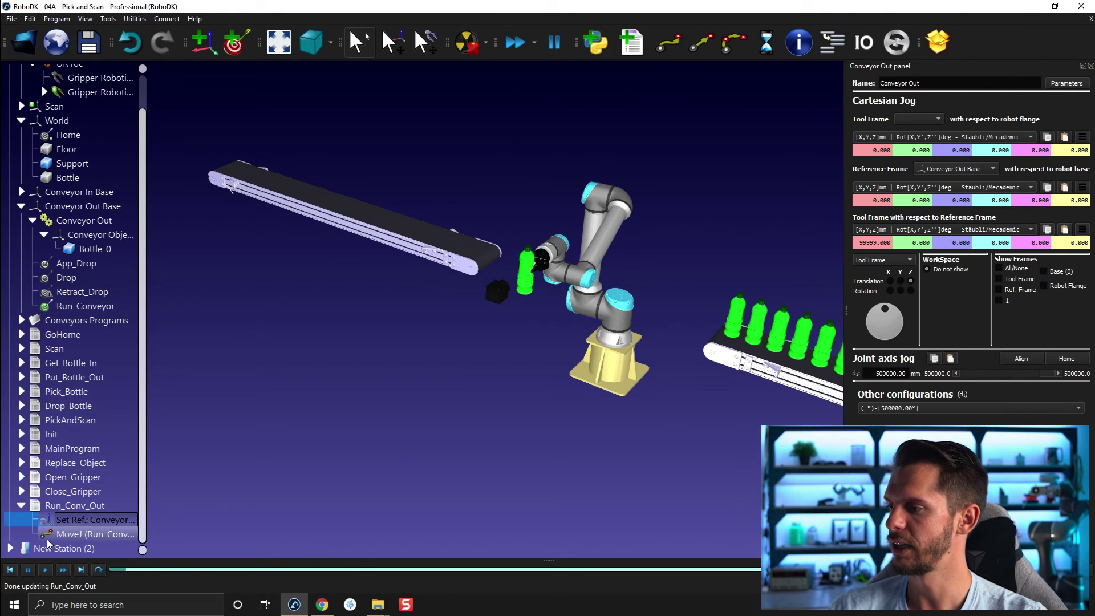
pyautogui.press('Delete')
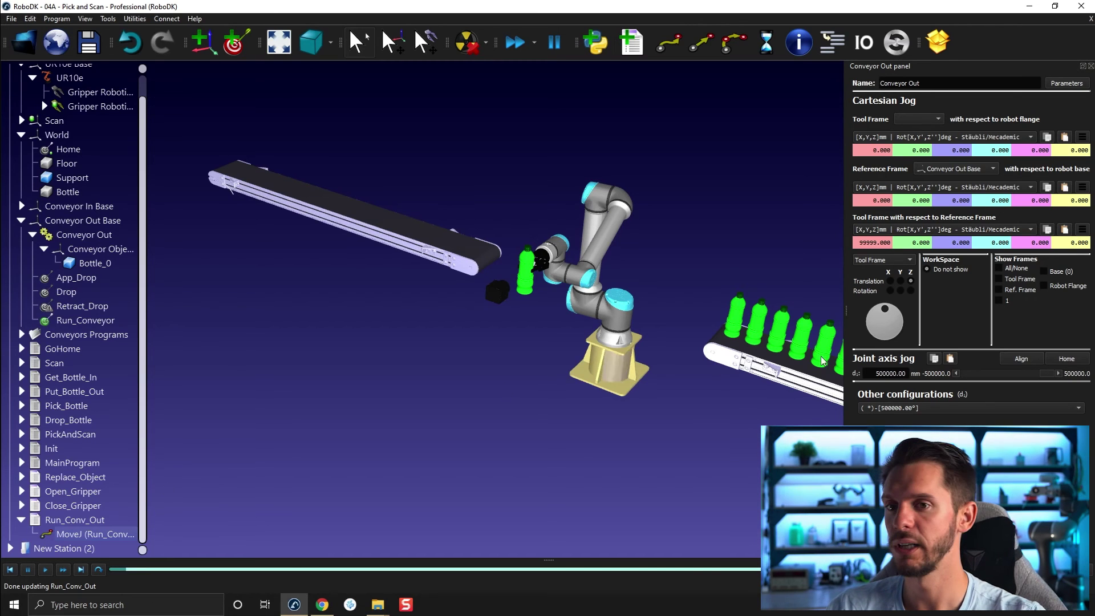
# Return the Conveyor Out mechanism to its home position and run Run_Conv_Out to check the bottle's movement.
pyautogui.click(1064, 365)
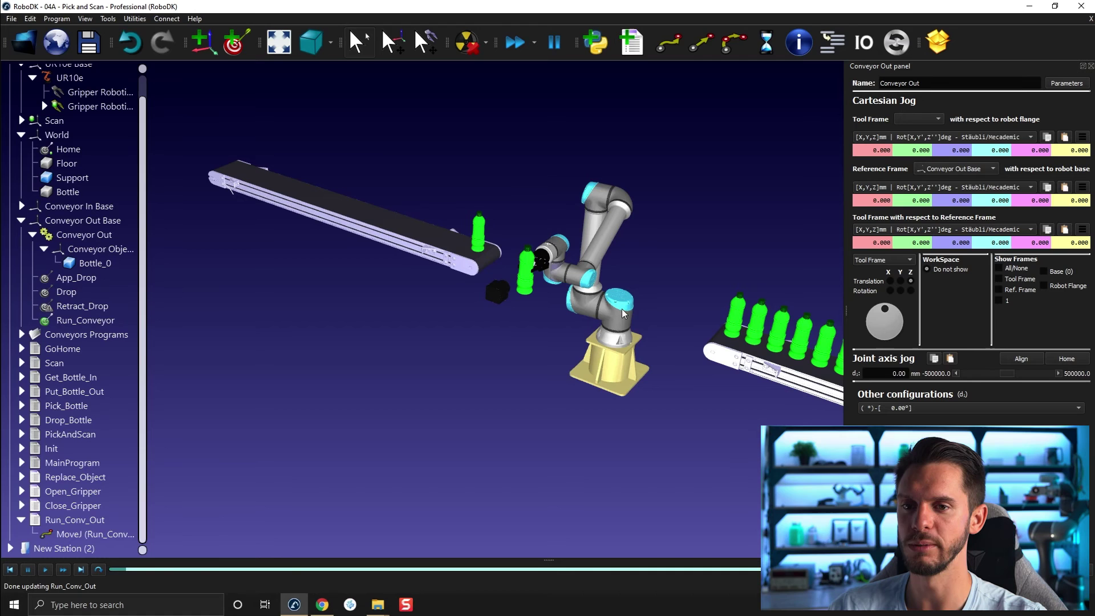
pyautogui.doubleClick(64, 522)
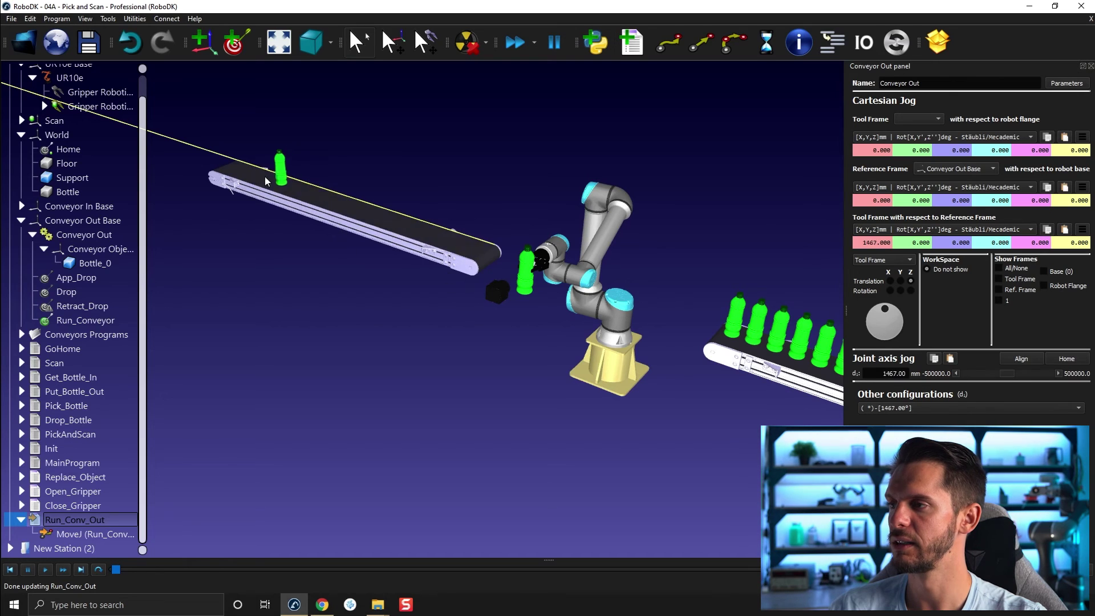
pyautogui.scroll(-2, 269, 282)
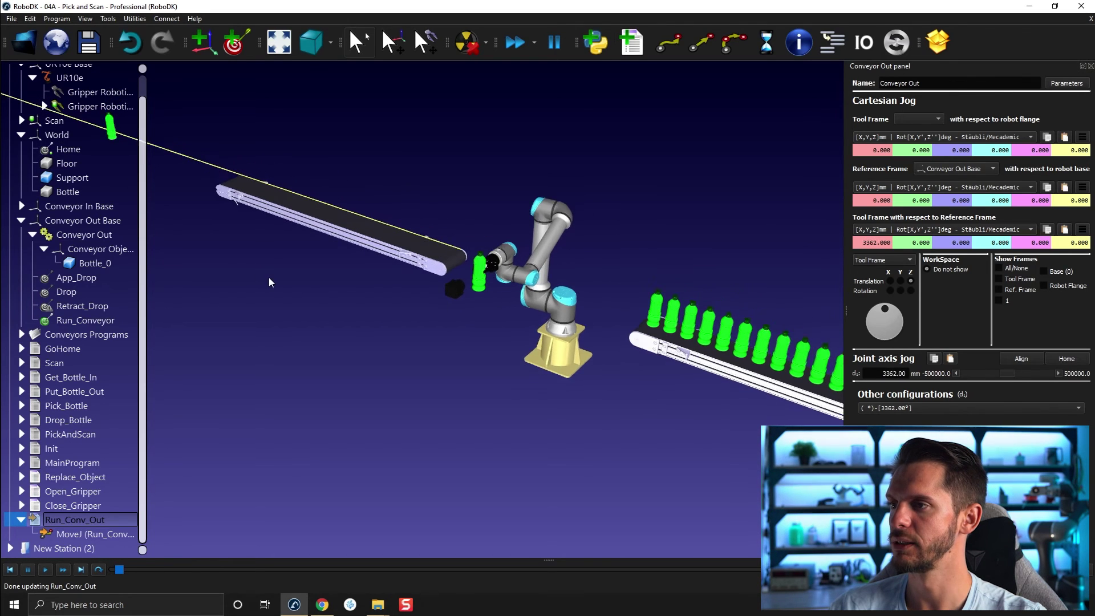
# Set Conveyor Out's speed, acceleration, joint speed and joint acceleration all to 250 in its robot parameters.
pyautogui.click(1061, 83)
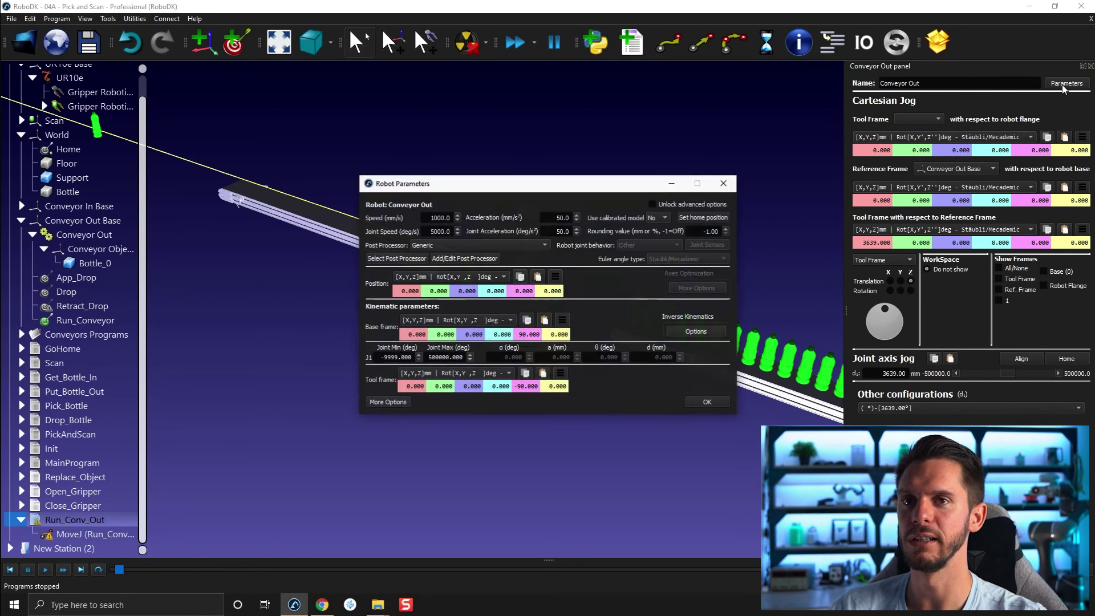
pyautogui.write('5')
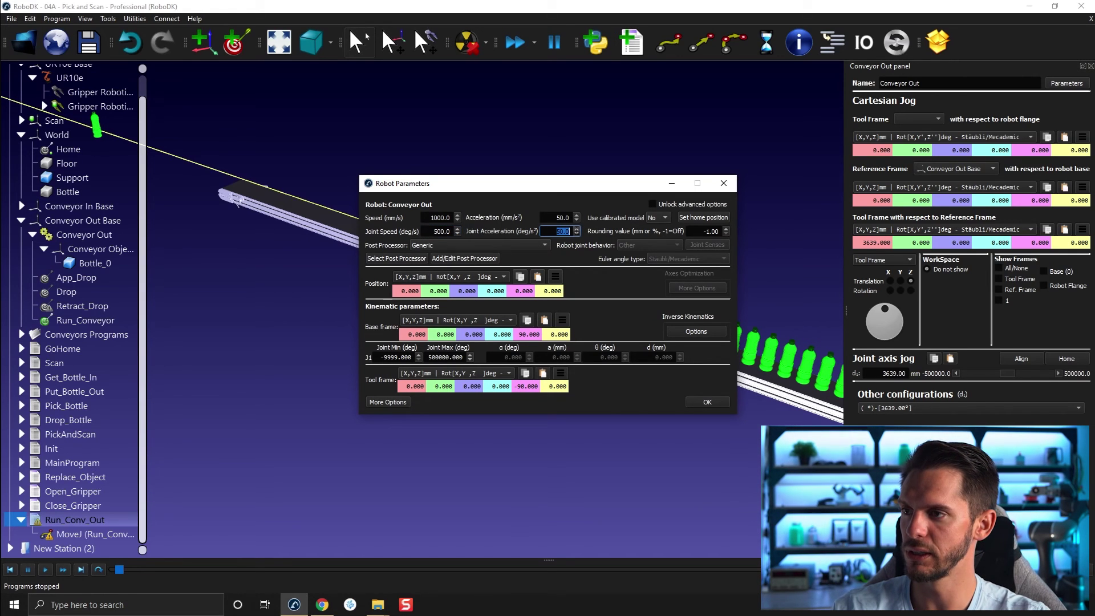
pyautogui.hotkey('shift', 'Tab')
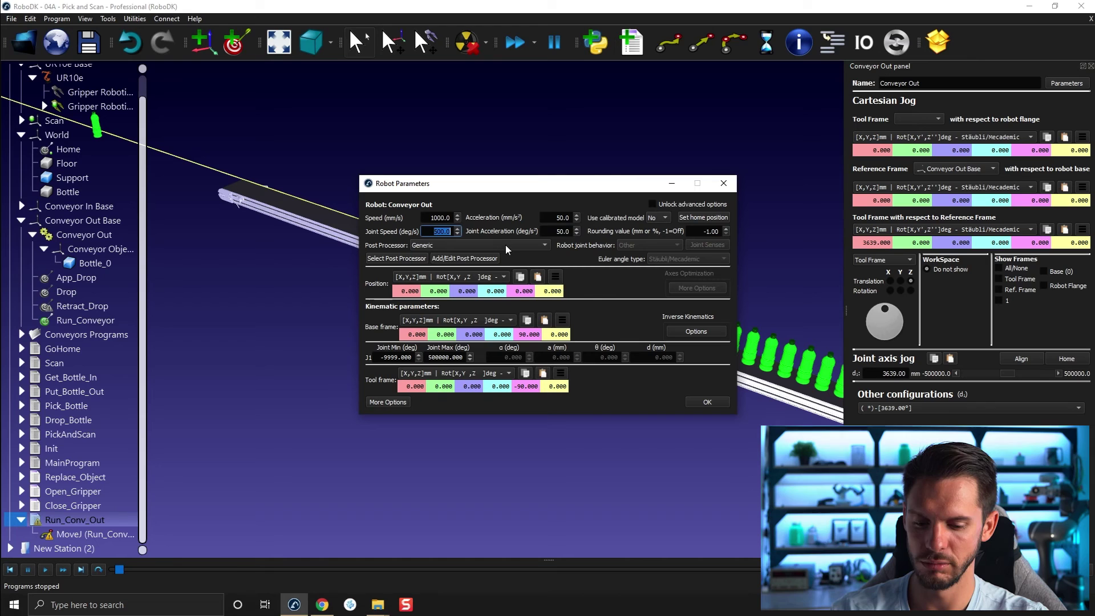
pyautogui.press('Tab')
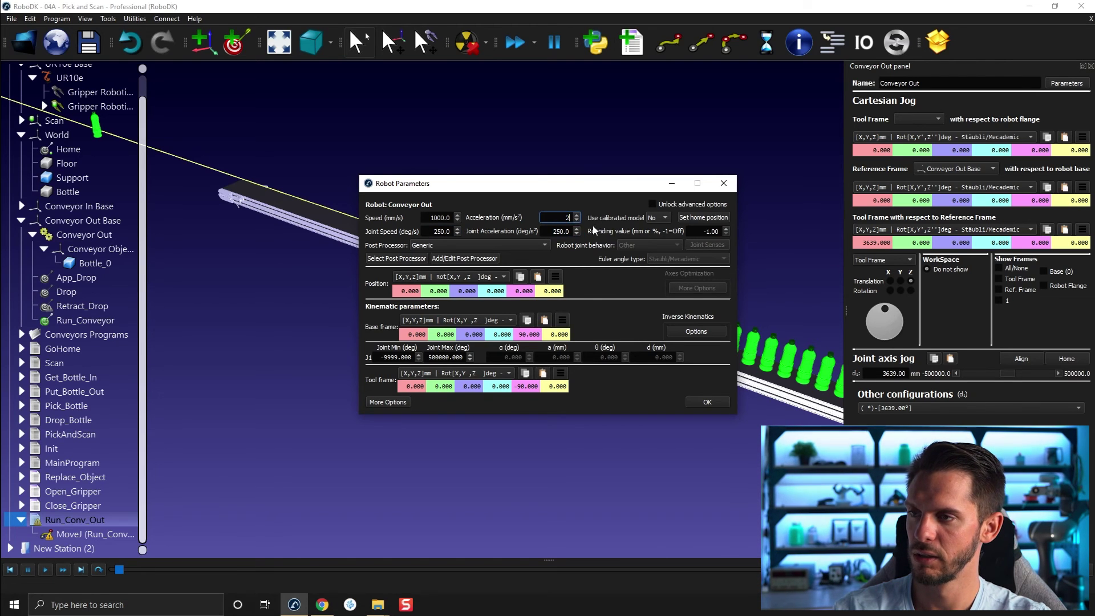
pyautogui.hotkey('shift', 'Tab')
pyautogui.write('2')
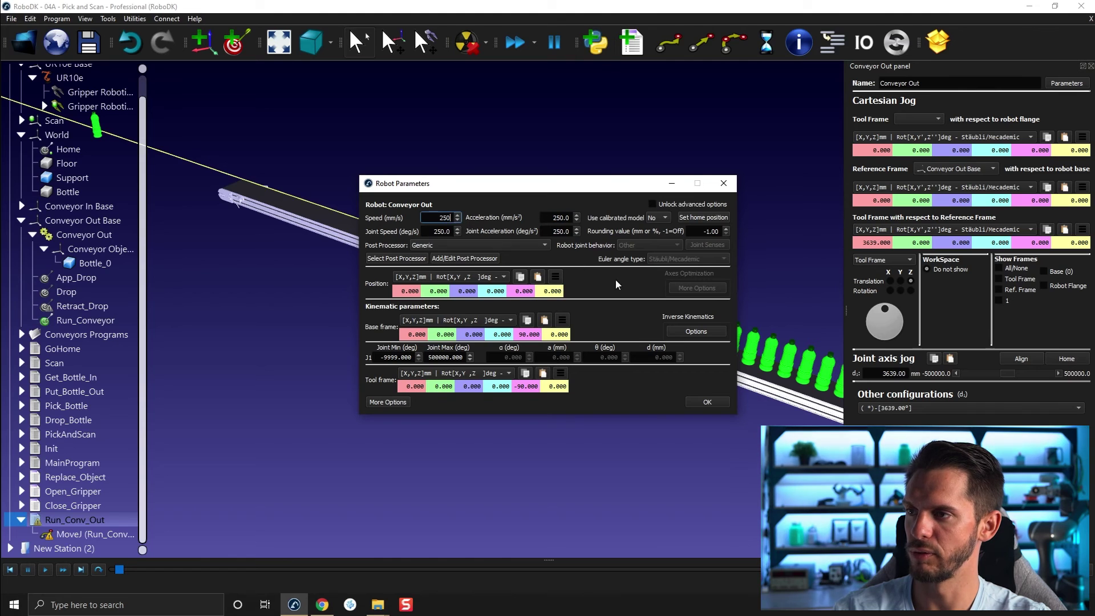
pyautogui.click(707, 403)
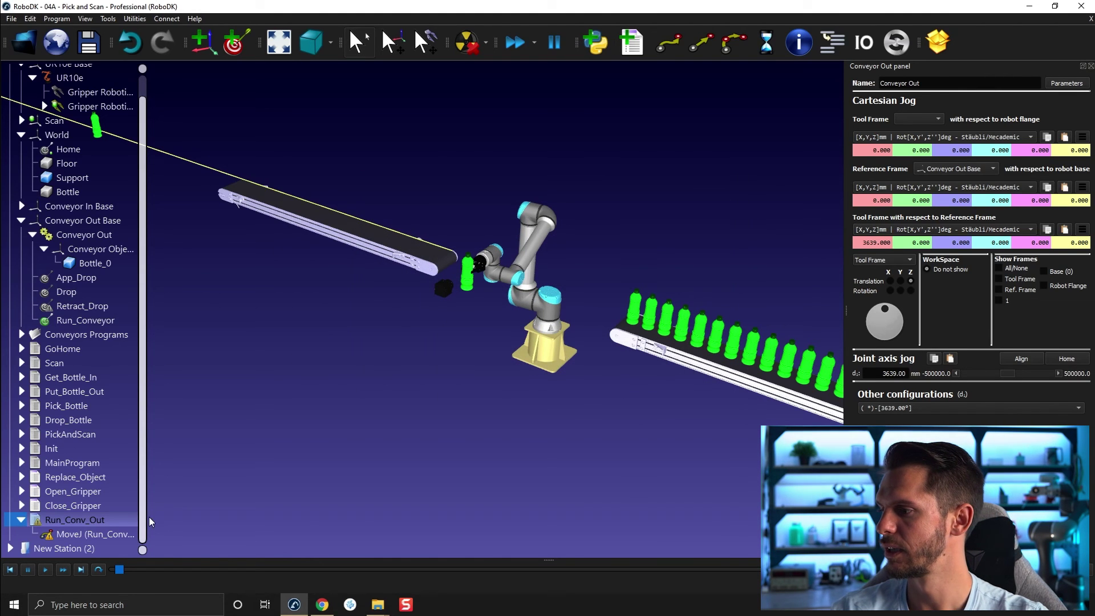
pyautogui.rightClick(127, 521)
pyautogui.click(165, 295)
pyautogui.moveTo(386, 316); pyautogui.dragTo(474, 352)
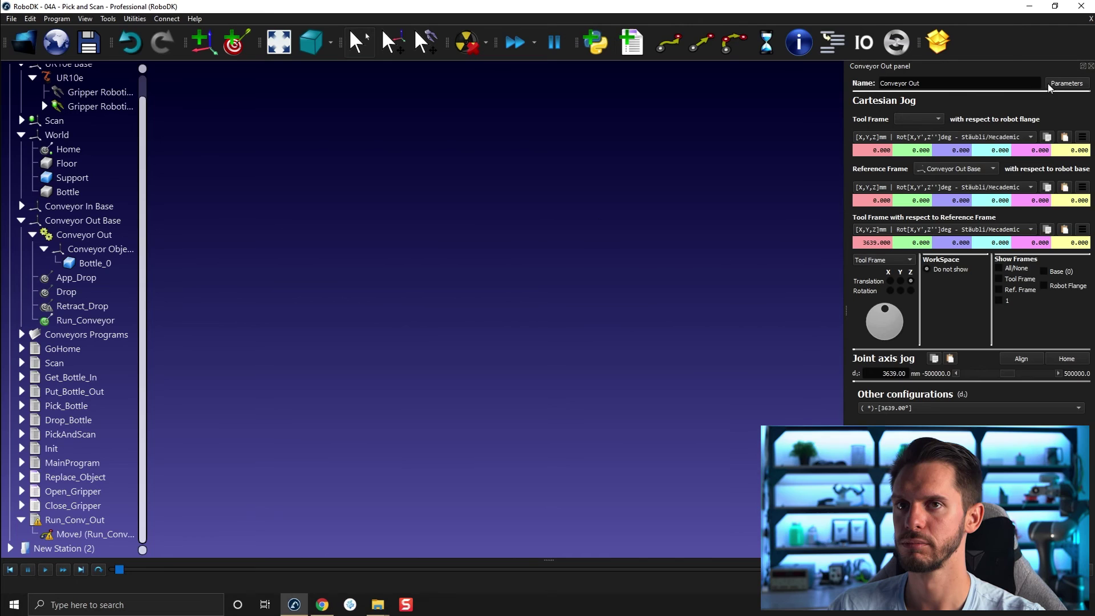
# Close the Conveyor Out panel and reframe the 3D view on the UR10e robot with both conveyors in sight.
pyautogui.click(1091, 67)
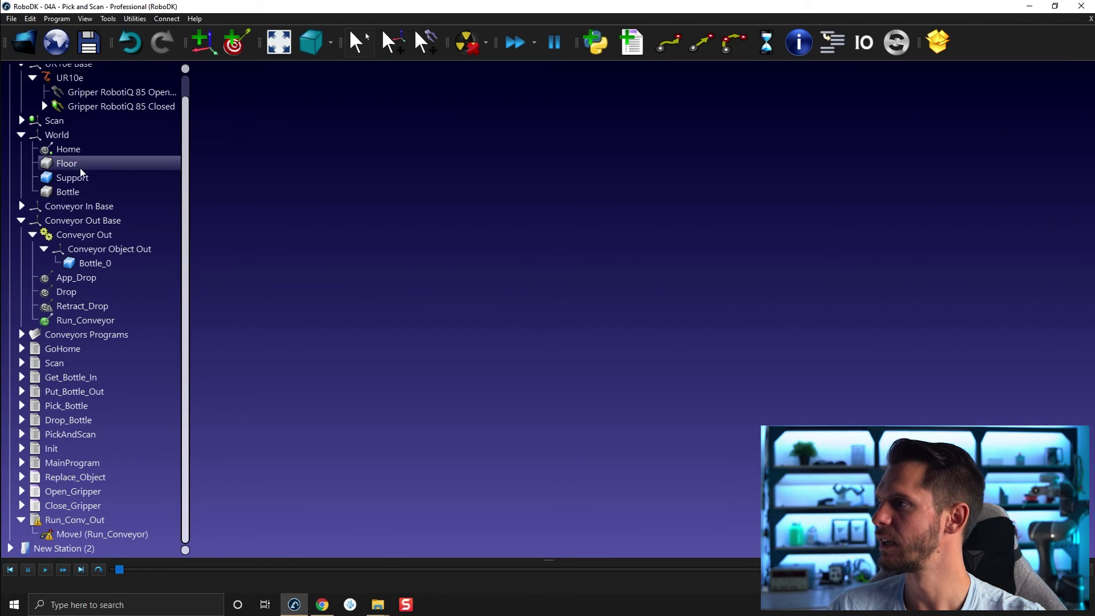
pyautogui.rightClick(75, 83)
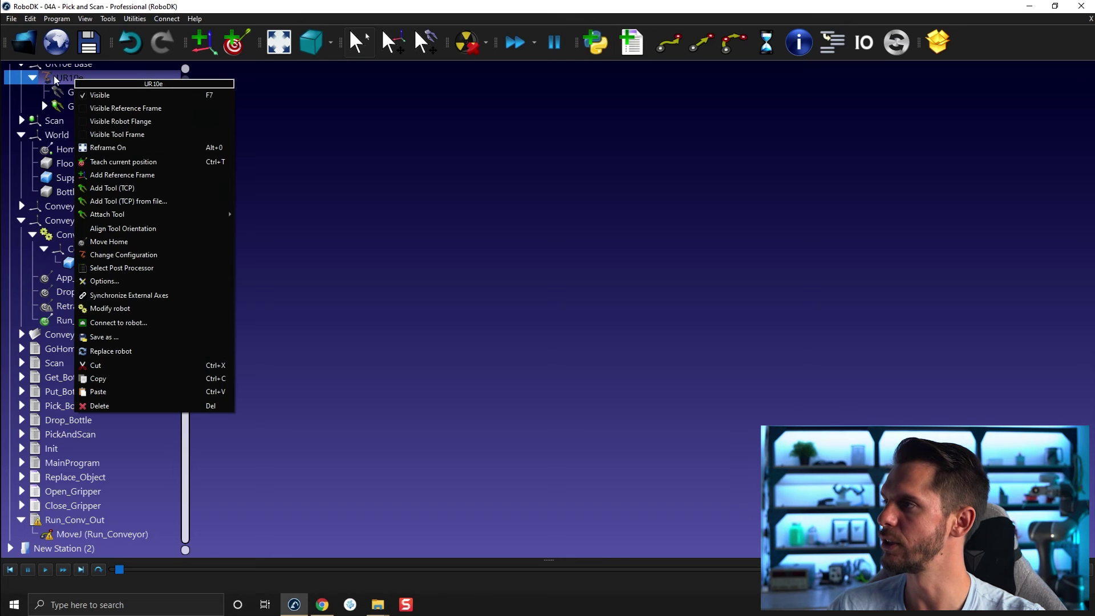
pyautogui.click(121, 147)
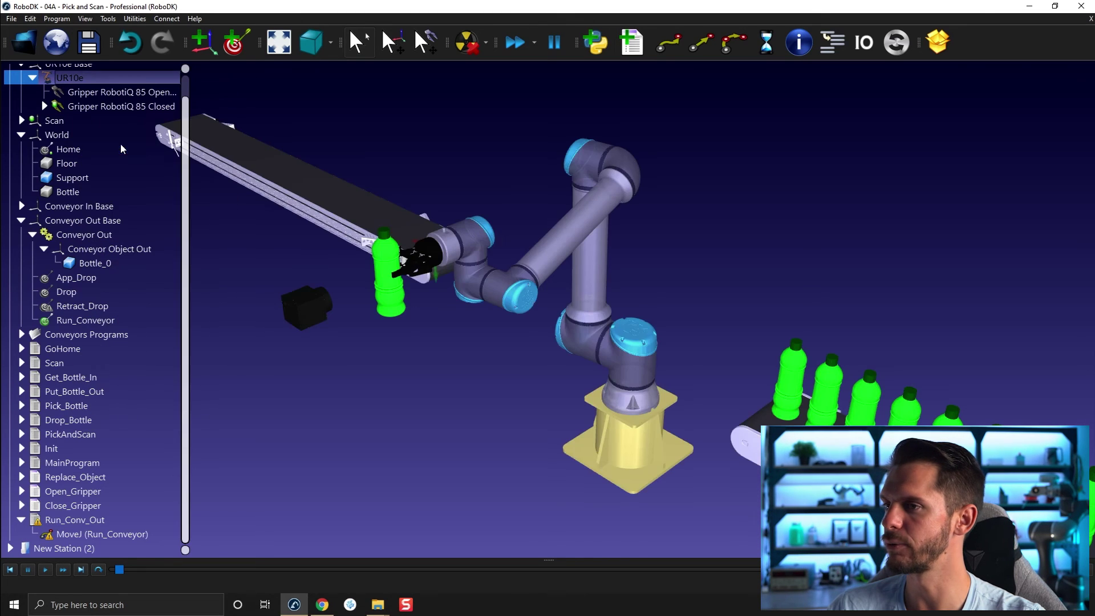
pyautogui.moveTo(509, 383)
pyautogui.mouseDown()
pyautogui.moveTo(533, 371)
pyautogui.moveTo(503, 371)
pyautogui.moveTo(509, 378)
pyautogui.mouseUp()
pyautogui.scroll(-5, 580, 304)
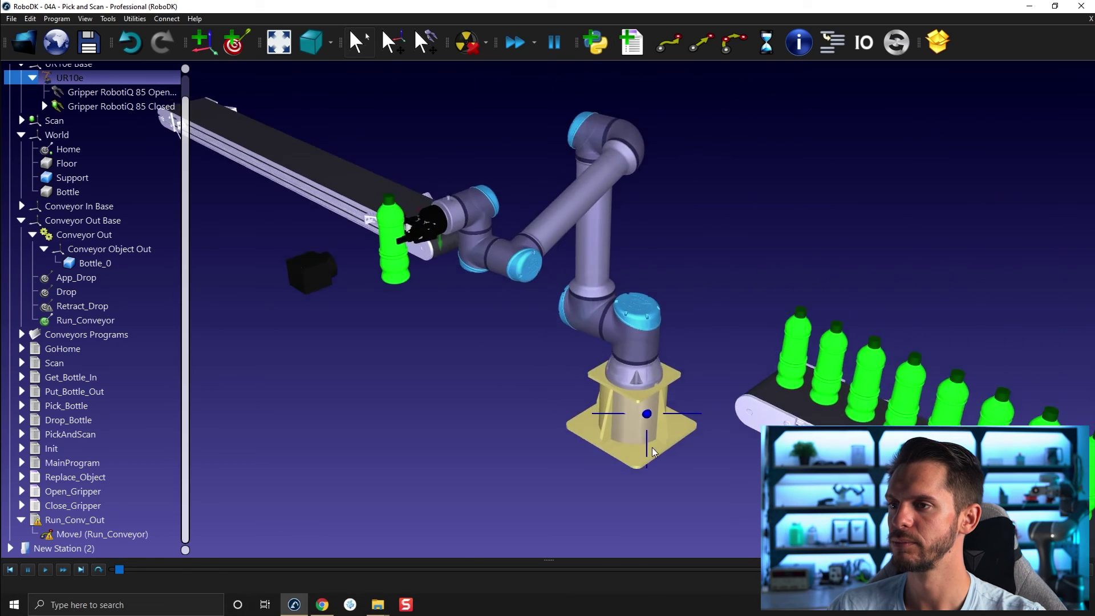
pyautogui.scroll(-2, 579, 303)
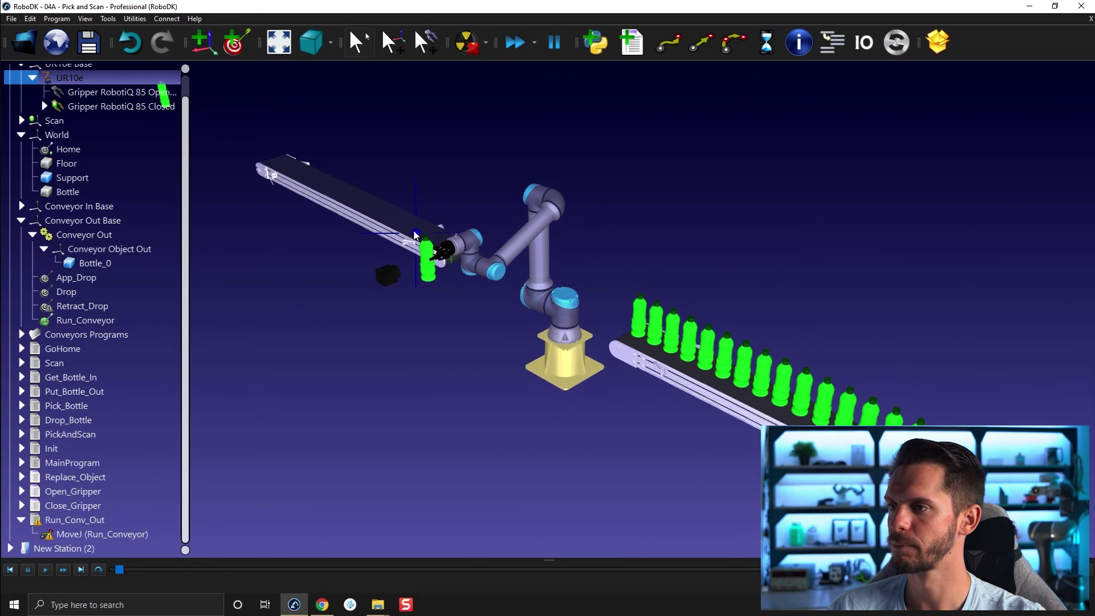
# Reset the Conveyor Out mechanism to its home position and close its panel.
pyautogui.doubleClick(368, 198)
pyautogui.click(1059, 359)
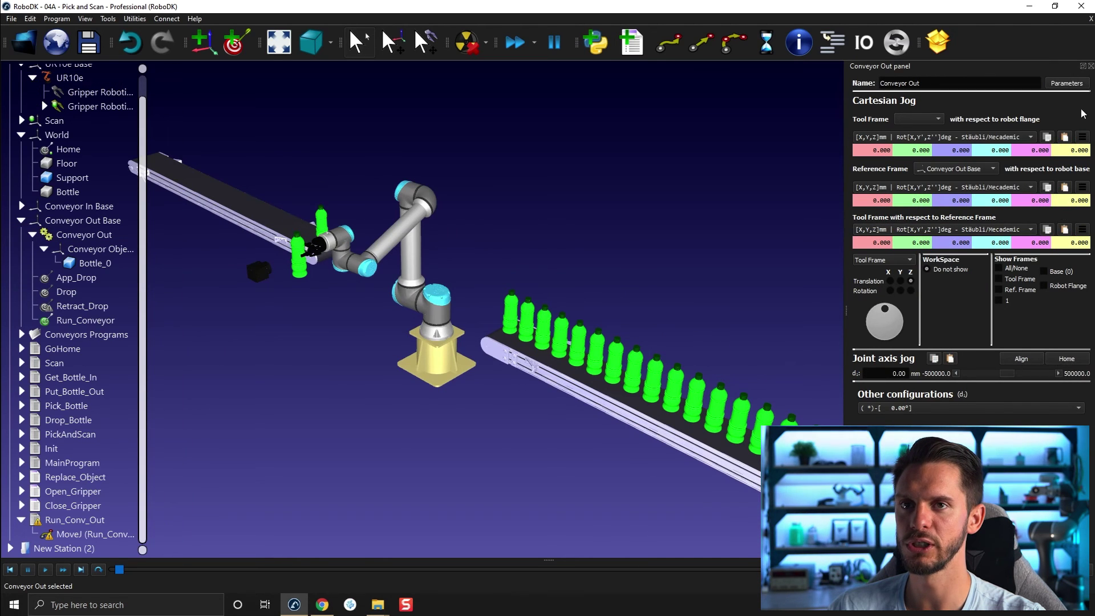
pyautogui.click(1090, 66)
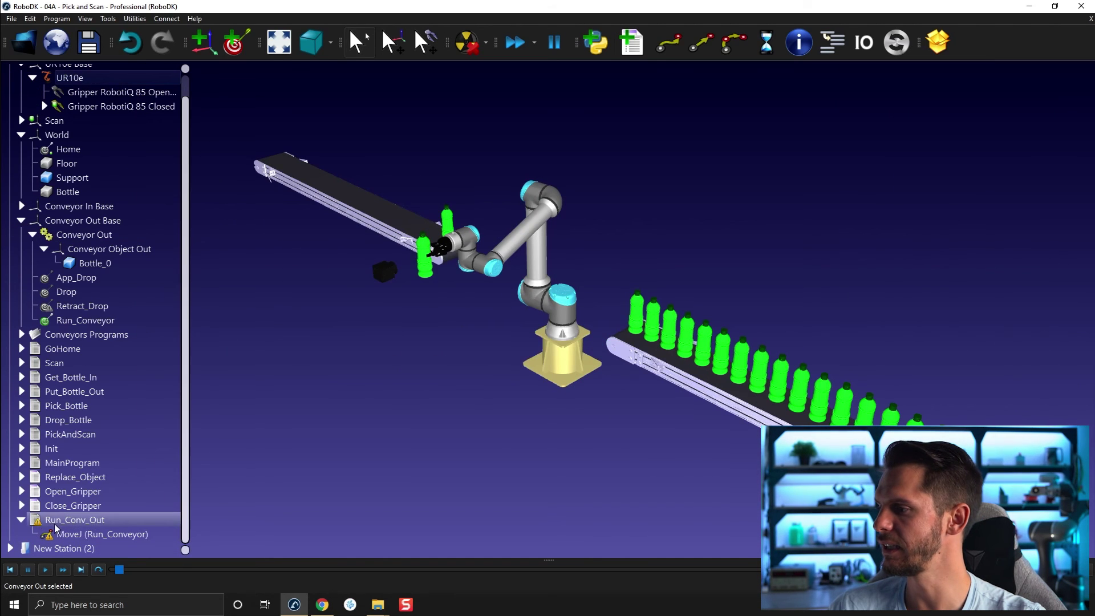
# Delete the Run NextPart_Out instruction from the end of the PickAndScan program.
pyautogui.click(22, 519)
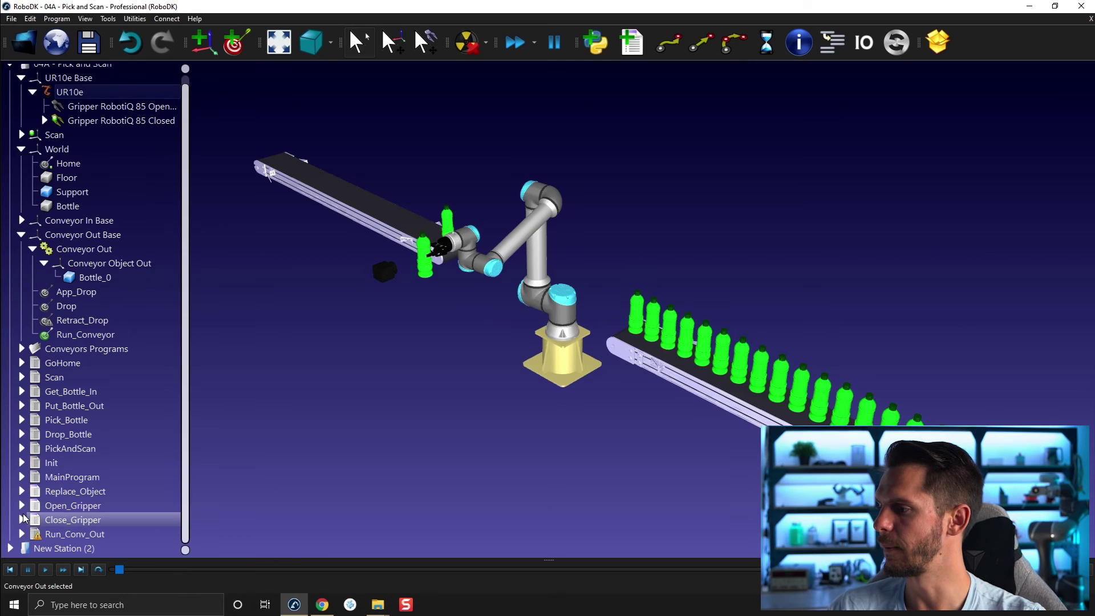
pyautogui.click(22, 448)
pyautogui.click(75, 534)
pyautogui.scroll(-1, 77, 526)
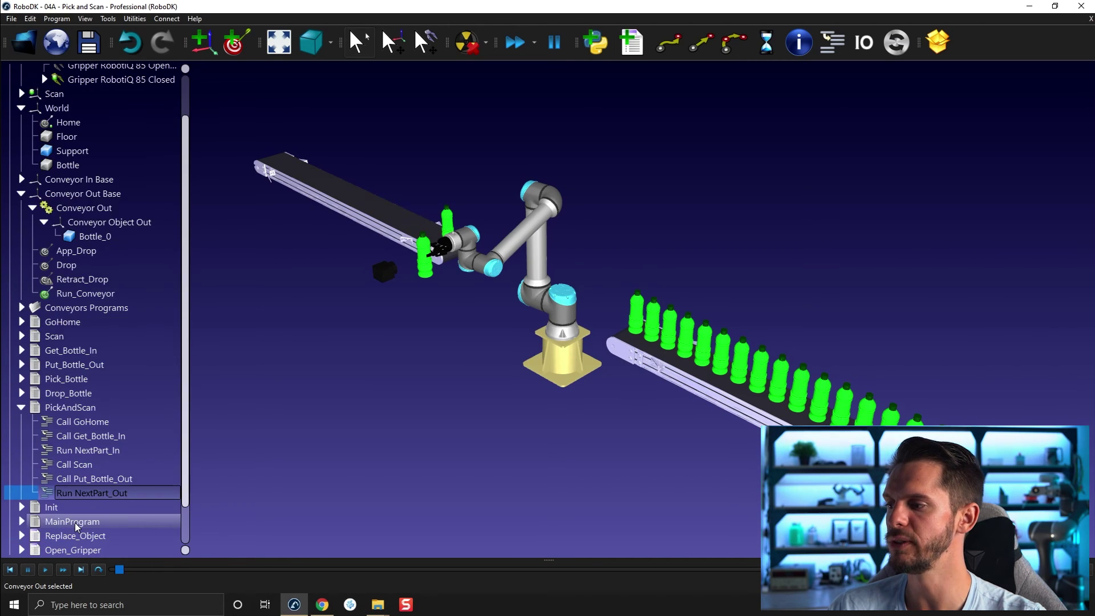
pyautogui.press('Delete')
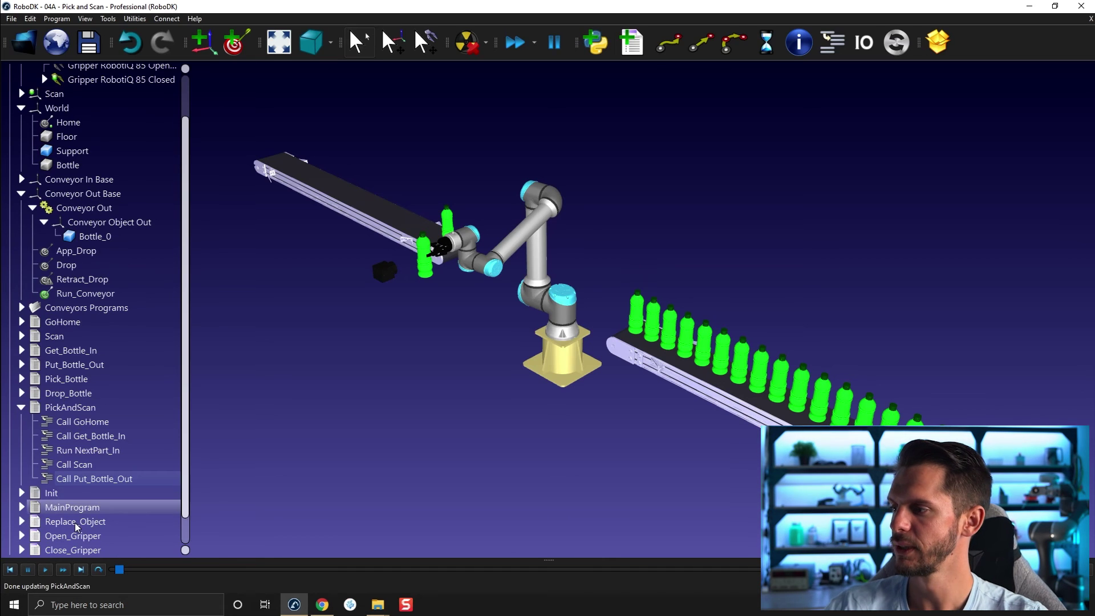
# Add a program call instruction after Call GoHome in the Init program and select Run_Conv_Out as its program.
pyautogui.click(22, 493)
pyautogui.scroll(-2, 25, 495)
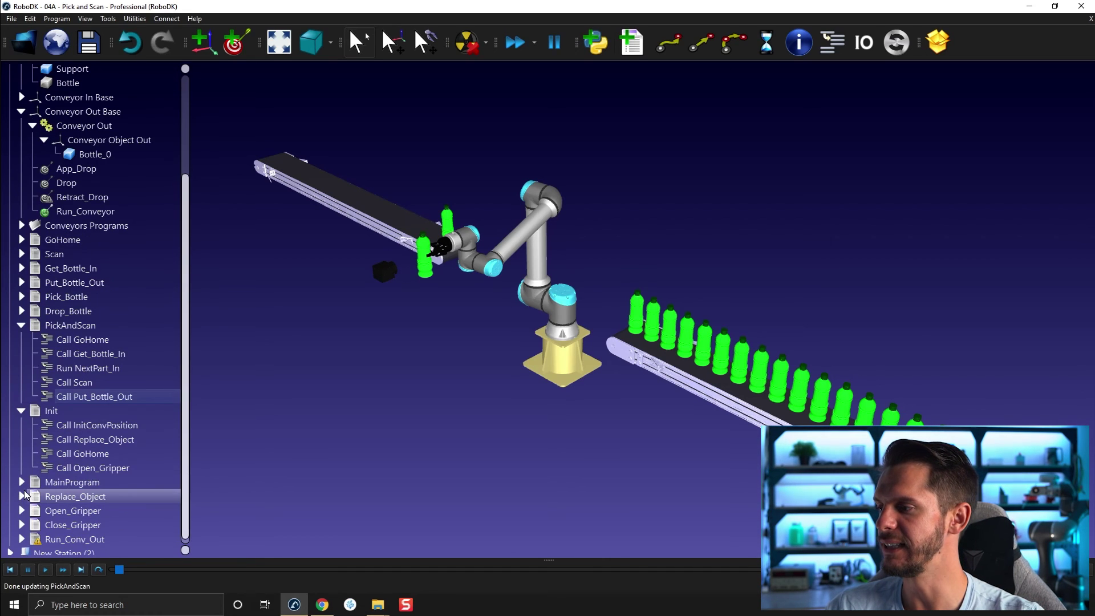
pyautogui.rightClick(109, 454)
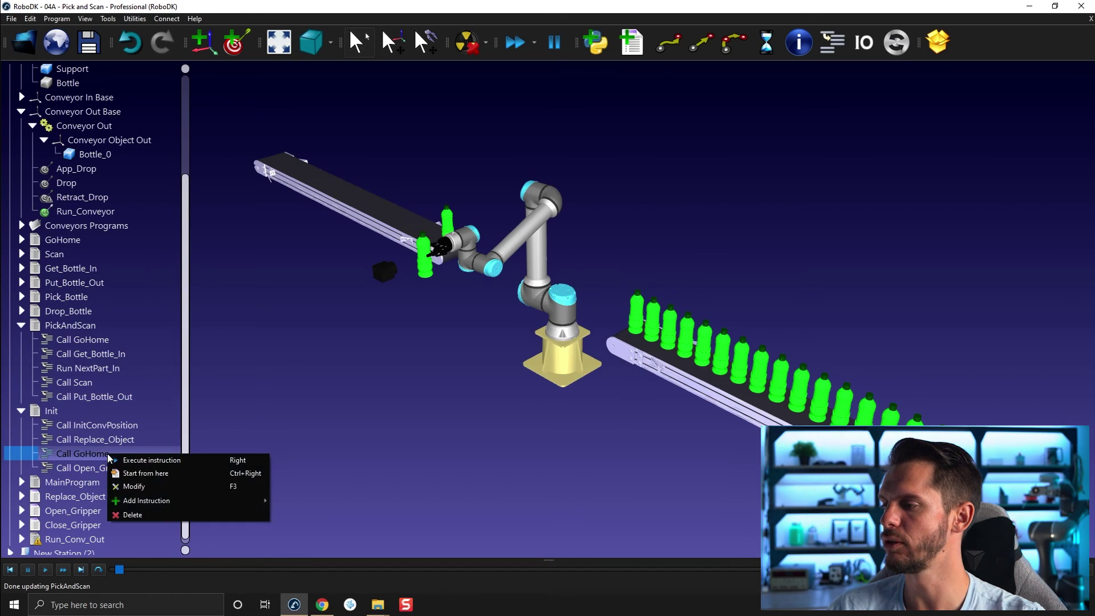
pyautogui.moveTo(236, 504)
pyautogui.click(335, 544)
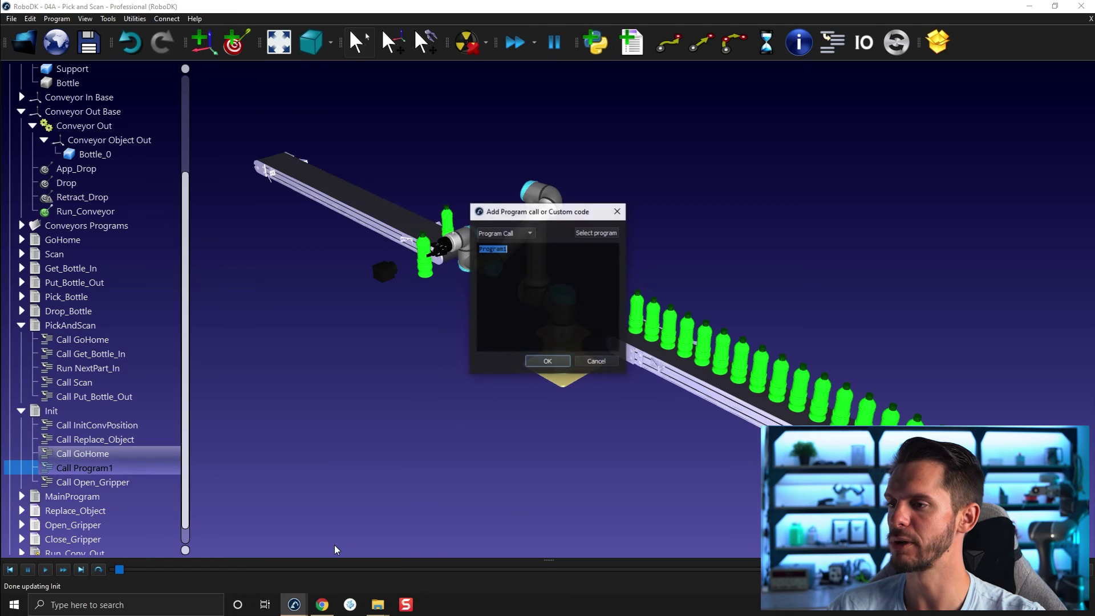
pyautogui.click(603, 237)
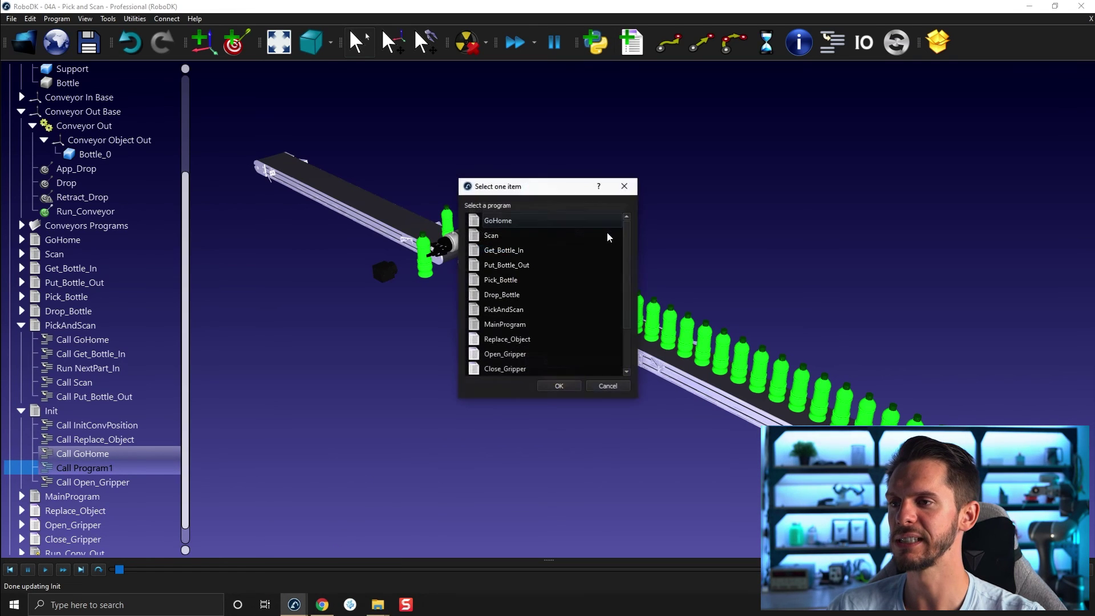
pyautogui.scroll(-2, 593, 273)
pyautogui.click(523, 325)
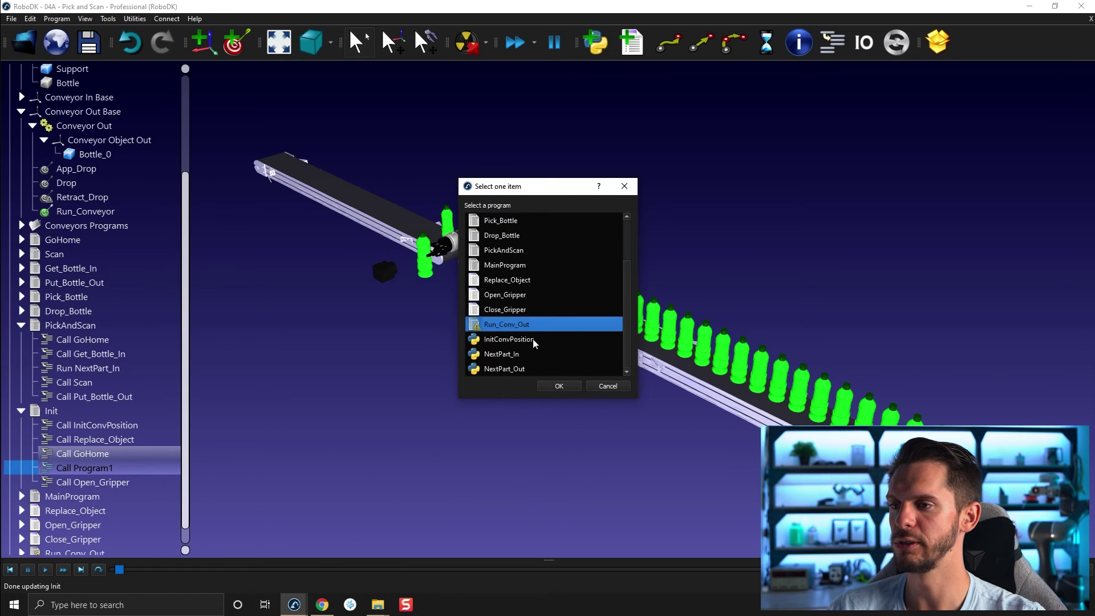
pyautogui.click(559, 387)
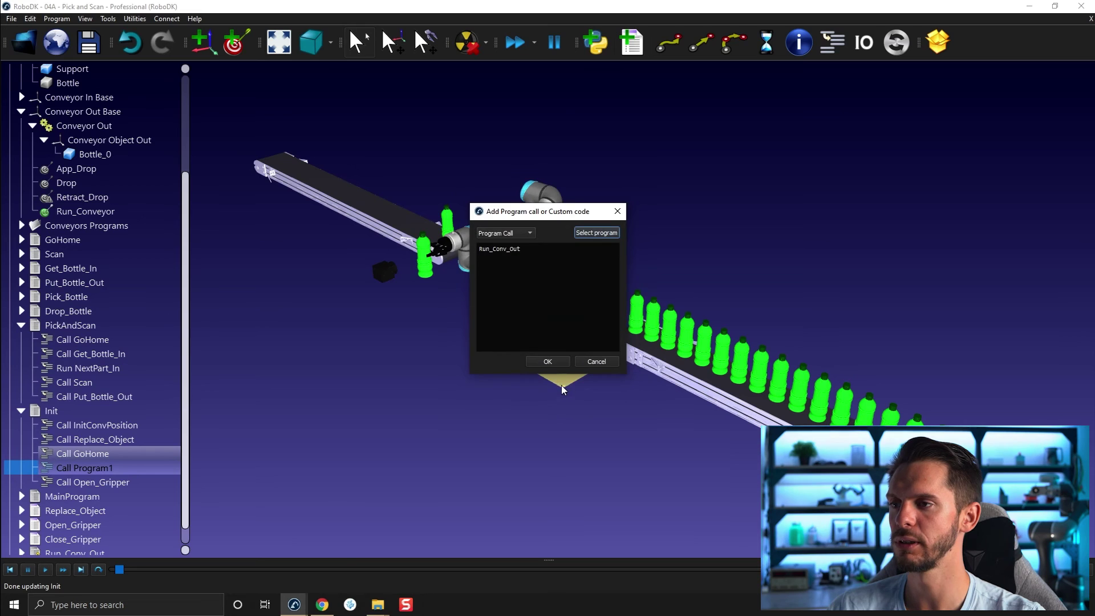
# Change the new Run_Conv_Out instruction's type to Start Thread and accept it.
pyautogui.click(523, 236)
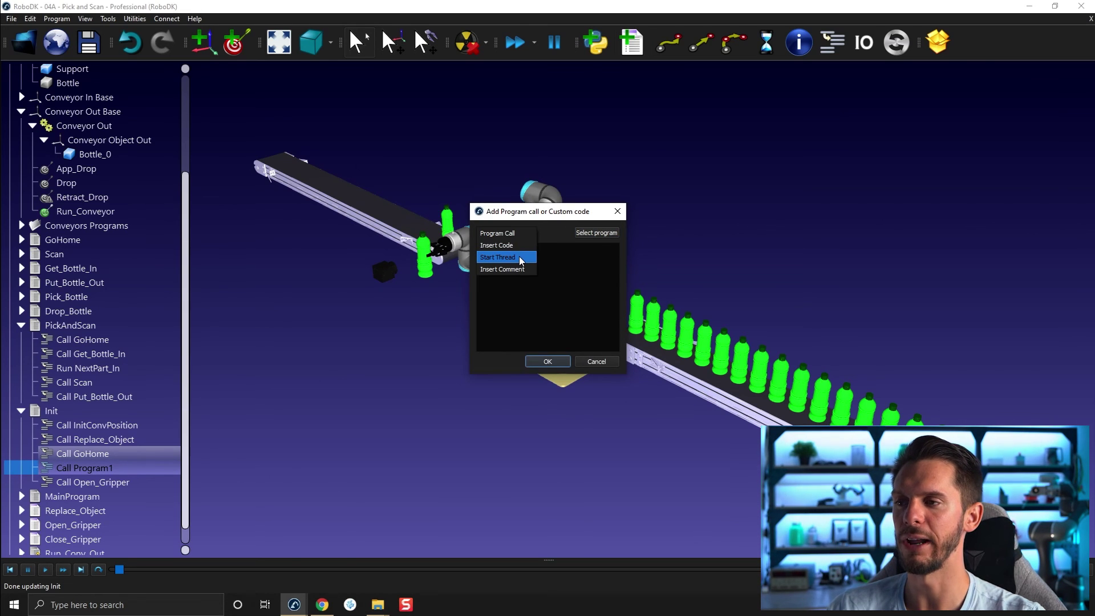
pyautogui.click(520, 260)
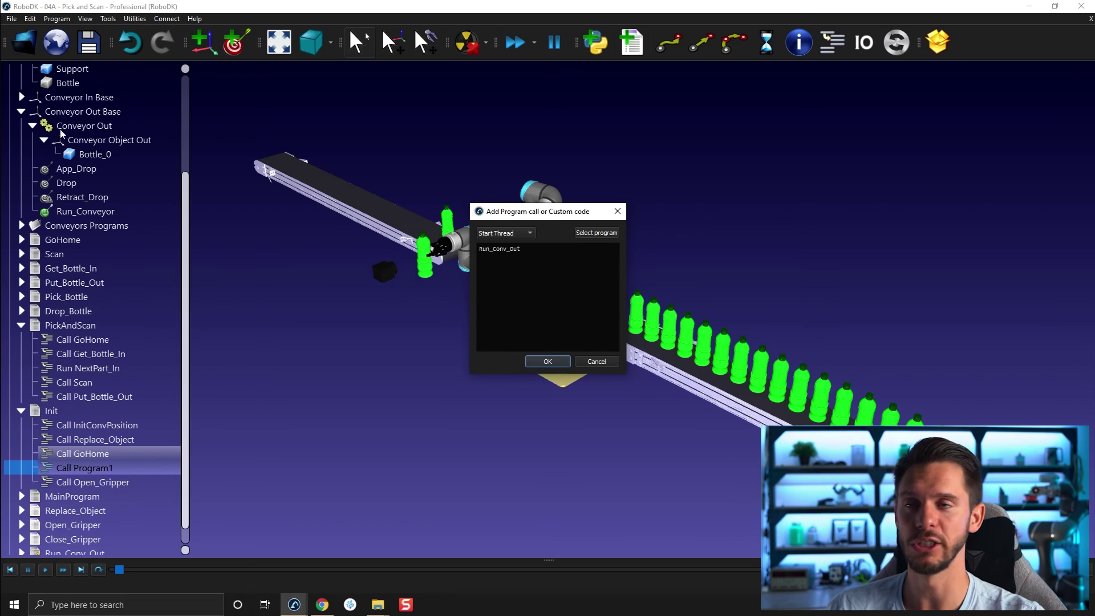
pyautogui.click(553, 365)
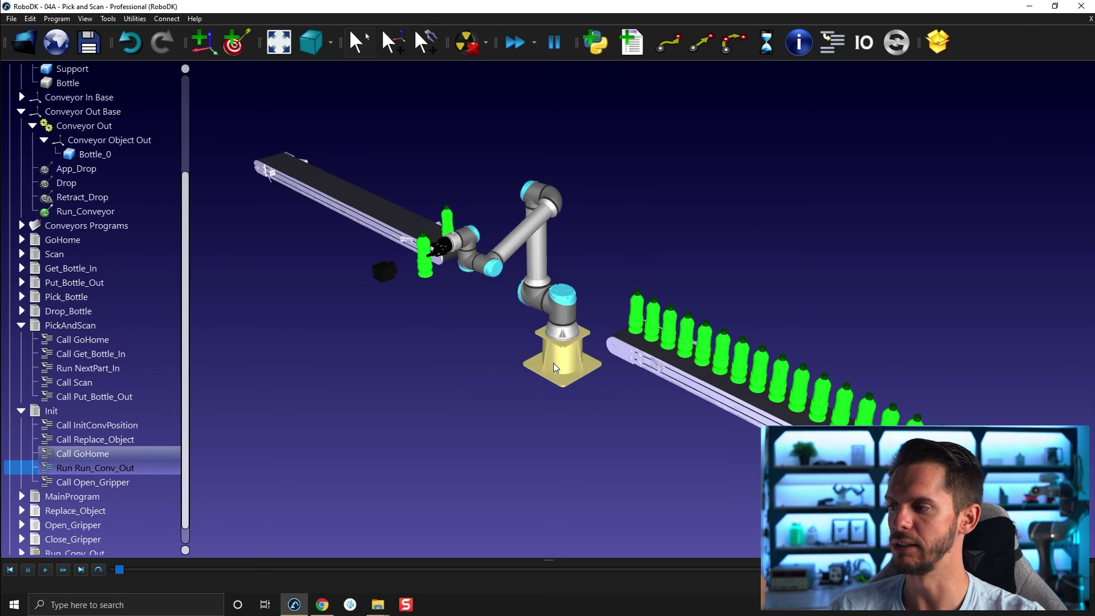
# Collapse the Init and PickAndScan programs, run MainProgram to watch the robot and both conveyors, and stop the simulation.
pyautogui.click(22, 410)
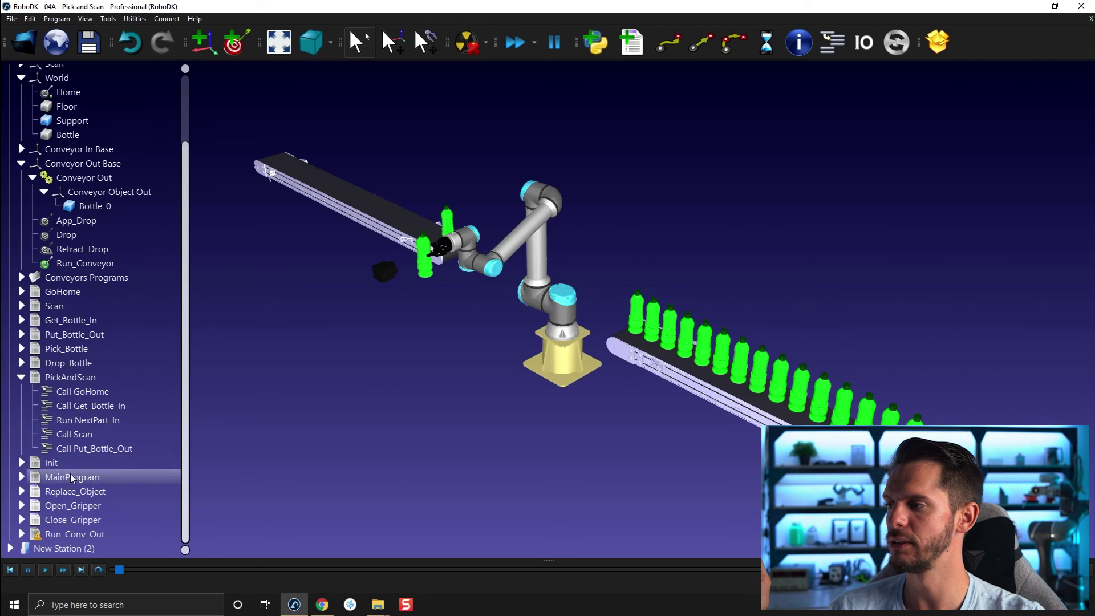
pyautogui.click(21, 377)
pyautogui.doubleClick(79, 477)
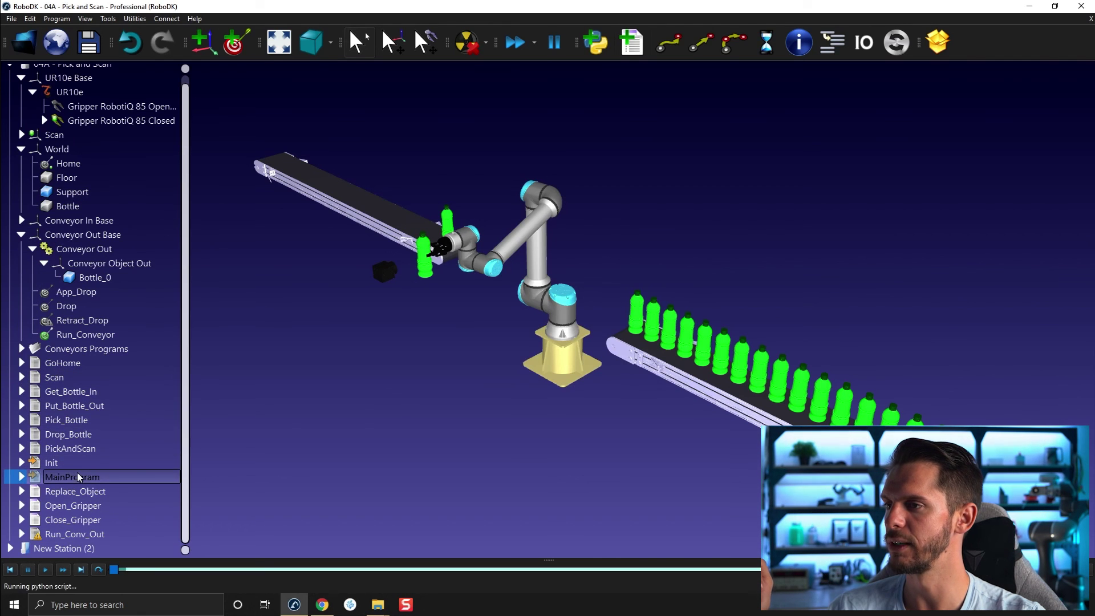
pyautogui.moveTo(435, 367); pyautogui.dragTo(429, 308)
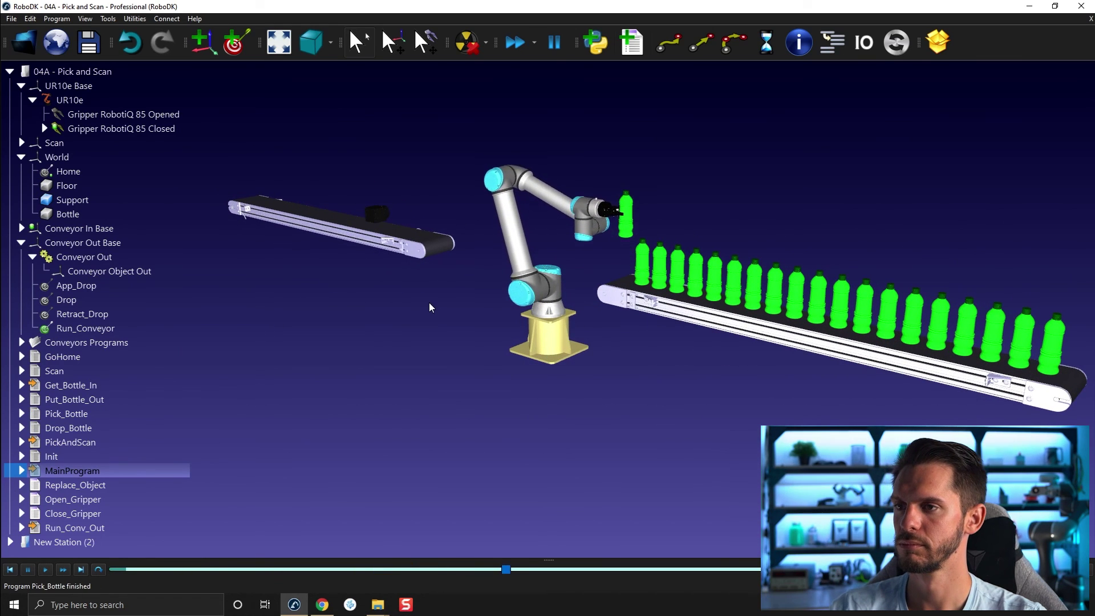
pyautogui.moveTo(435, 301); pyautogui.dragTo(447, 320)
pyautogui.moveTo(402, 248); pyautogui.dragTo(392, 320)
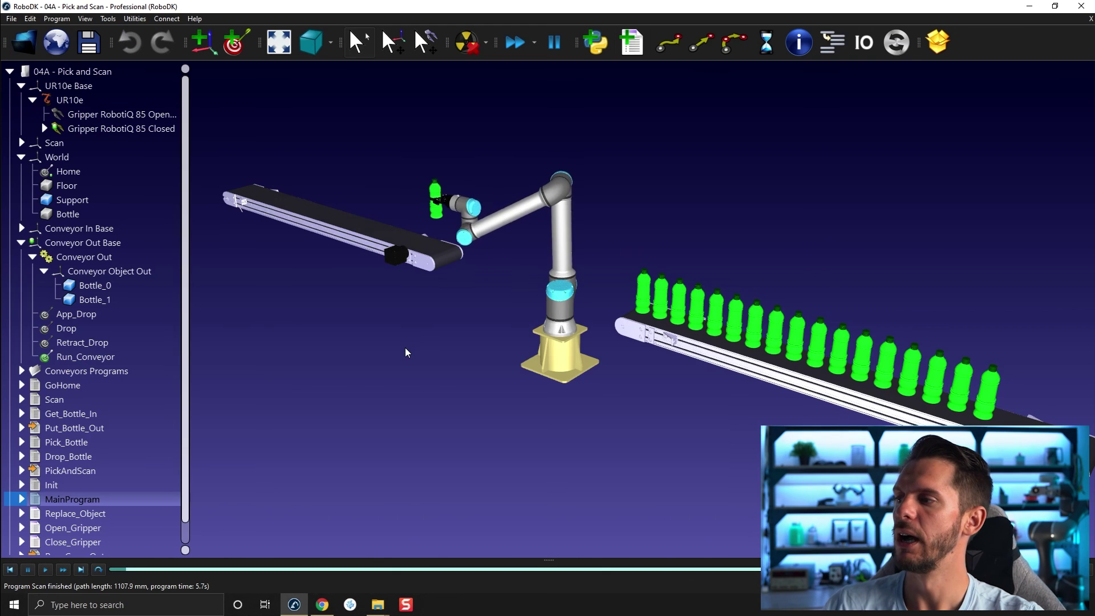
pyautogui.press('Escape')
# Jog the Conveyor Out axis towards its 500000 mm limit, return the mechanism to its home position and close its panel.
pyautogui.doubleClick(316, 214)
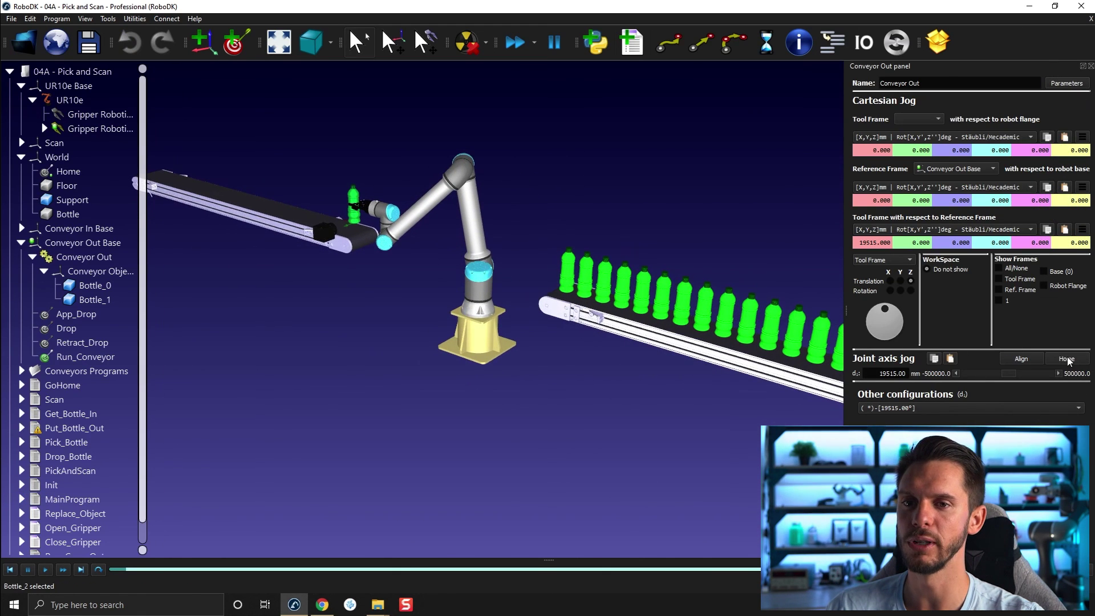
pyautogui.moveTo(1009, 373); pyautogui.dragTo(1035, 375)
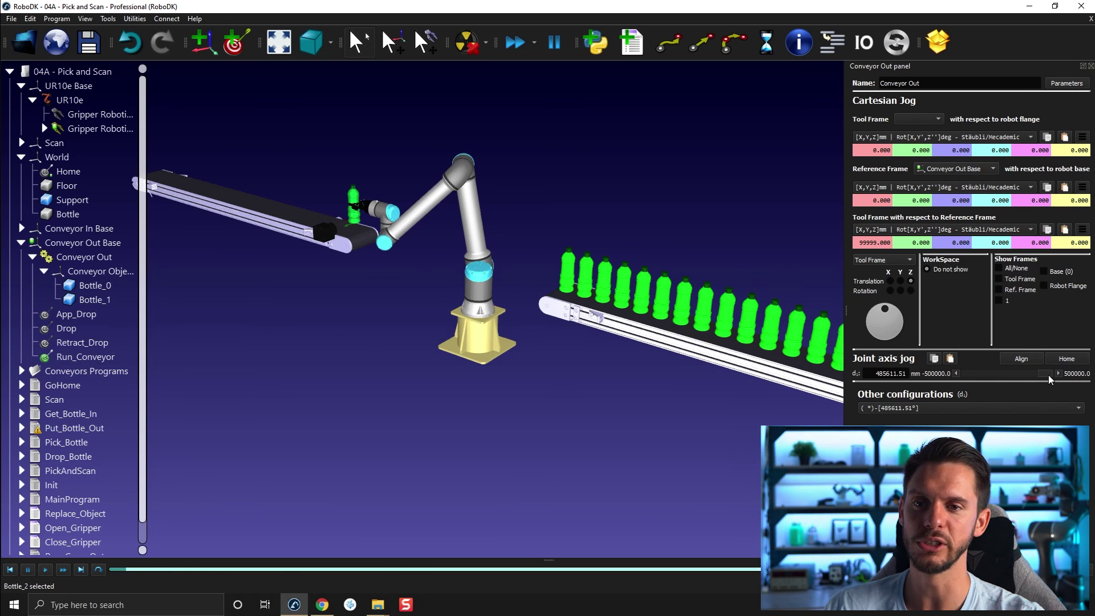
pyautogui.click(1062, 357)
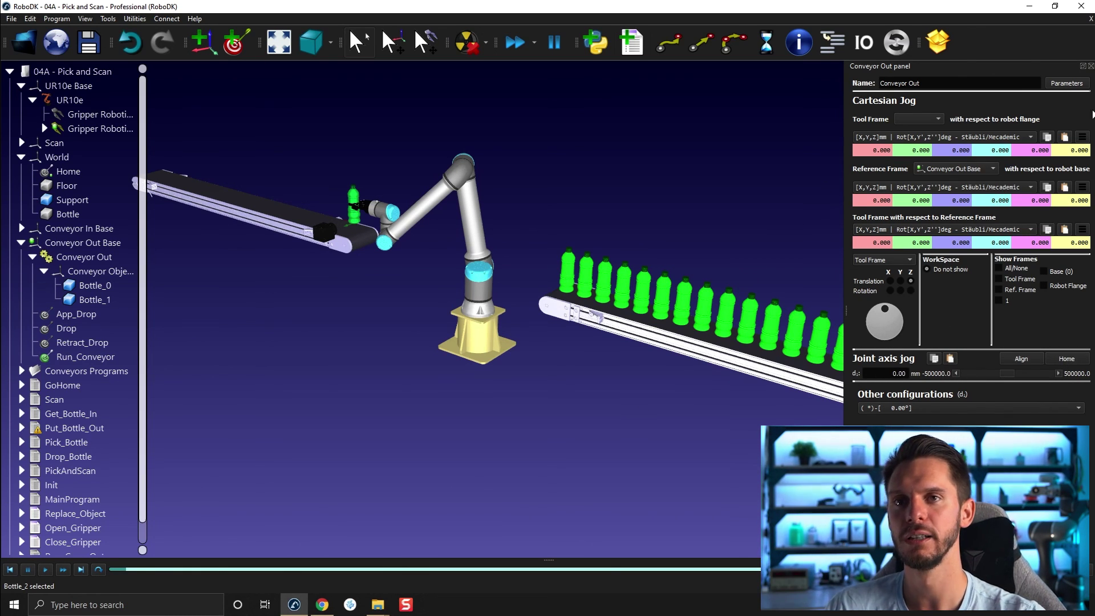
pyautogui.click(1090, 66)
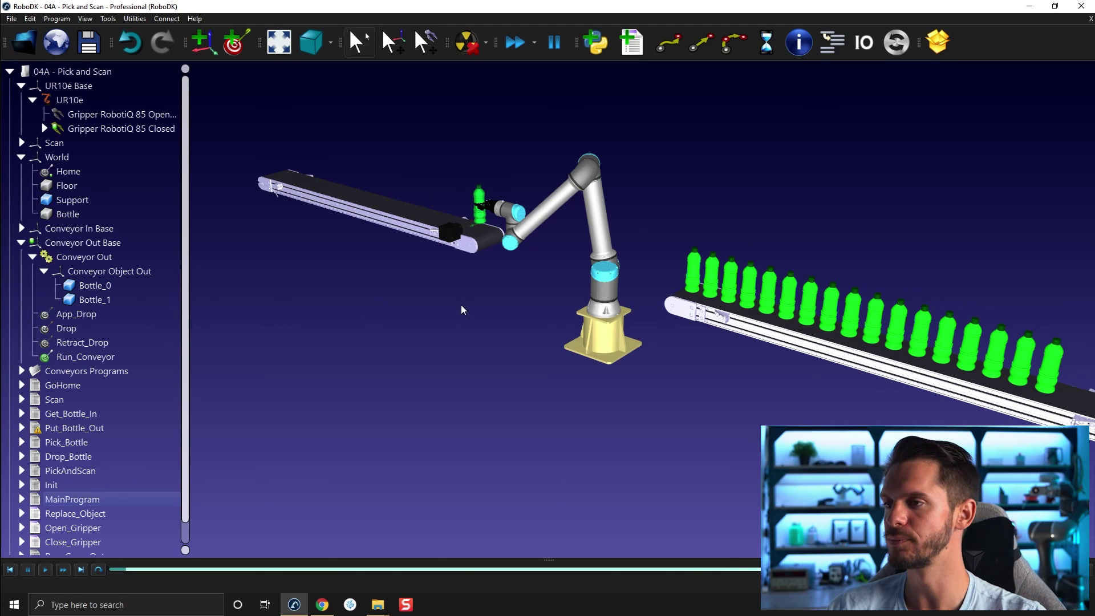
pyautogui.doubleClick(320, 204)
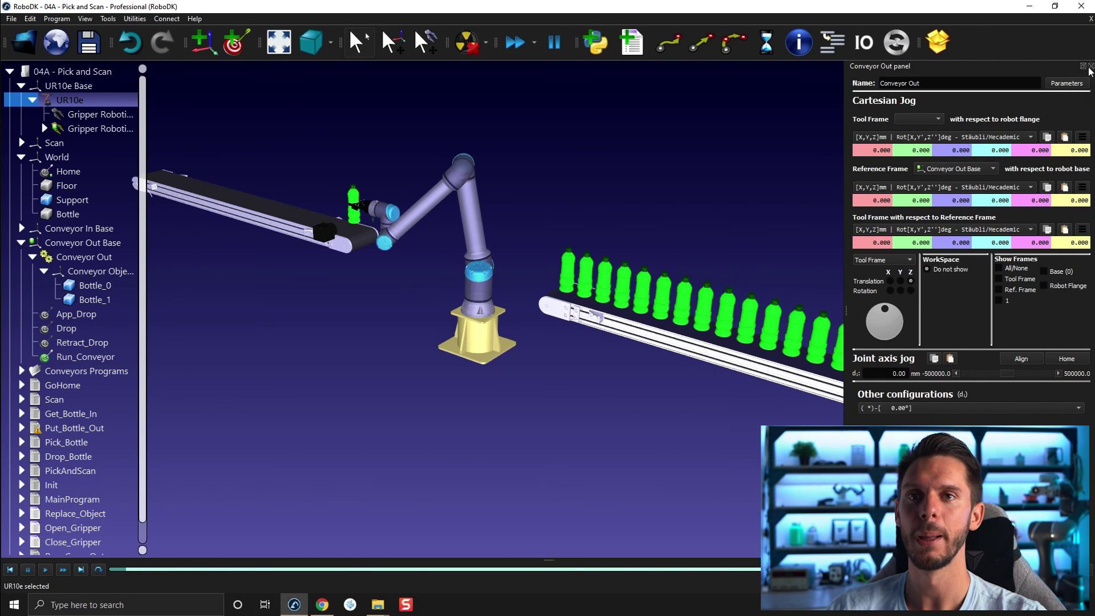
pyautogui.press('Escape')
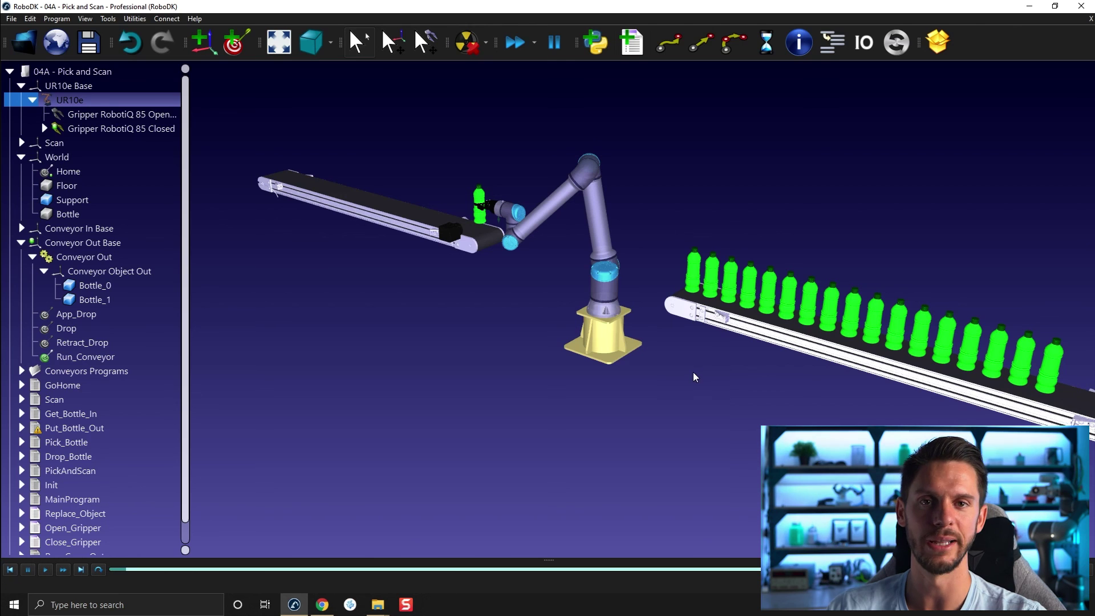
# Expand the Conveyors Programs folder to list its Python scripts.
pyautogui.click(20, 371)
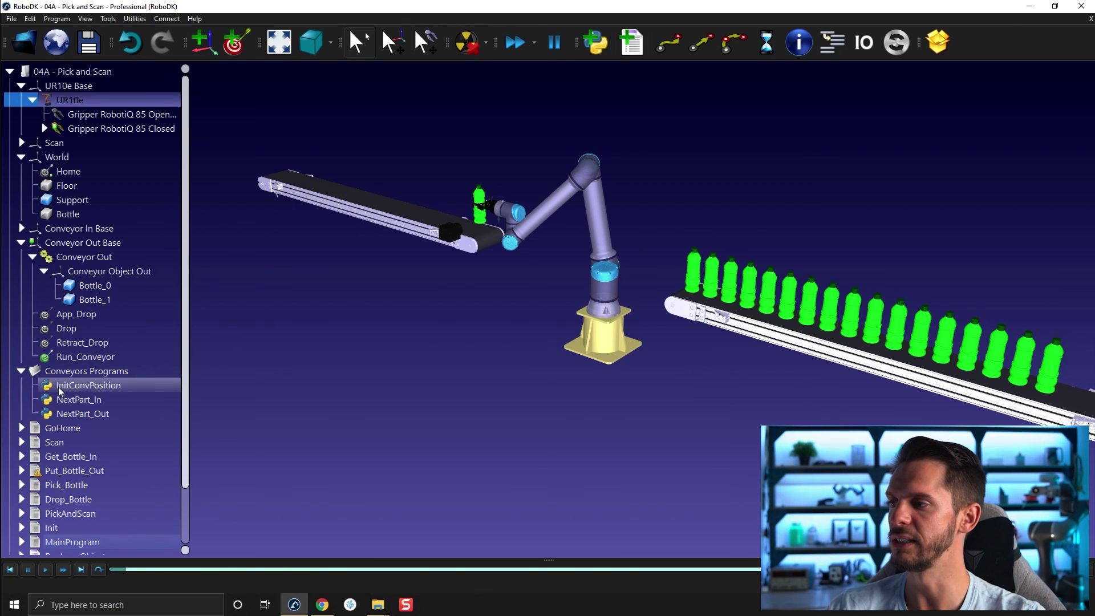